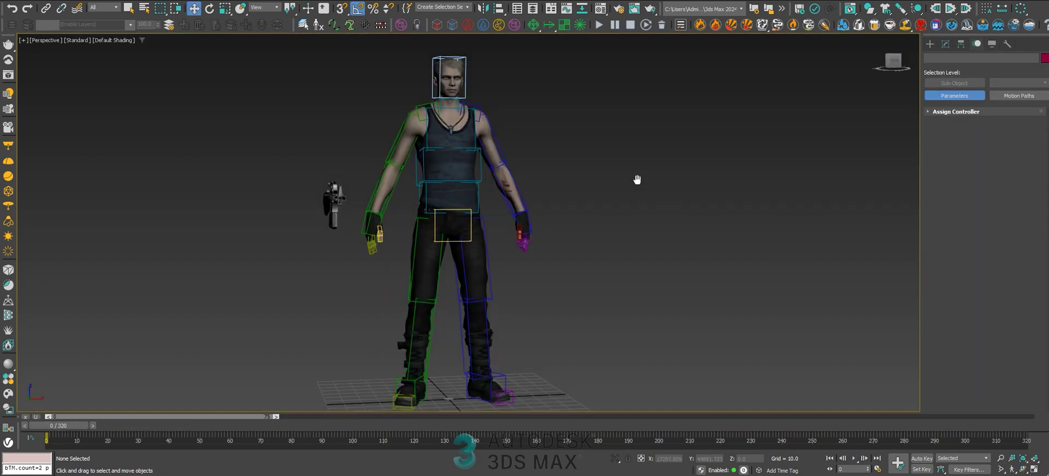
# - Select the biped's head and load the walk.bip motion file onto the biped
pyautogui.moveTo(637, 180); pyautogui.dragTo(644, 181, button='middle')
pyautogui.keyDown('alt'); pyautogui.moveTo(583, 170); pyautogui.dragTo(490, 109, button='middle'); pyautogui.keyUp('alt')
pyautogui.scroll(5, 383, 213)
pyautogui.click(390, 222)
pyautogui.press('z')
pyautogui.scroll(-6, 490, 170)
pyautogui.scroll(-4, 487, 172)
pyautogui.scroll(6, 488, 175)
pyautogui.click(511, 95)
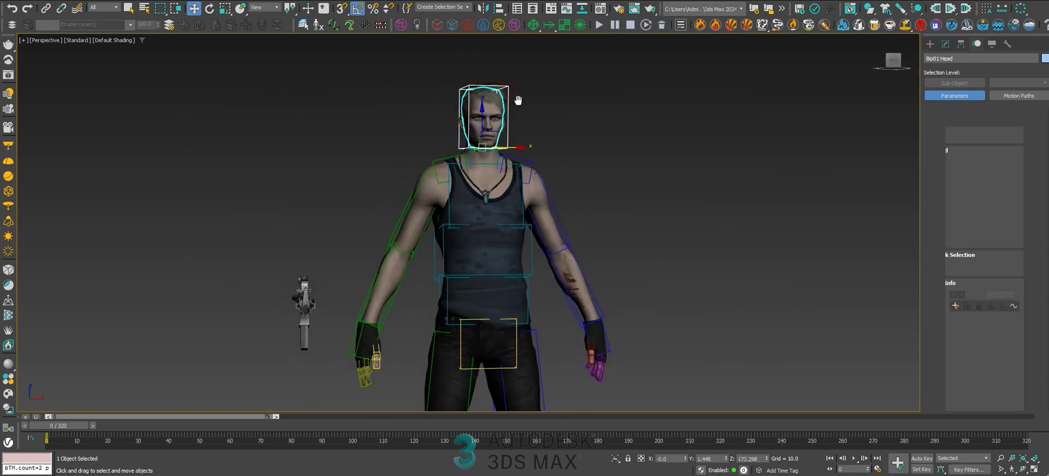
pyautogui.click(972, 176)
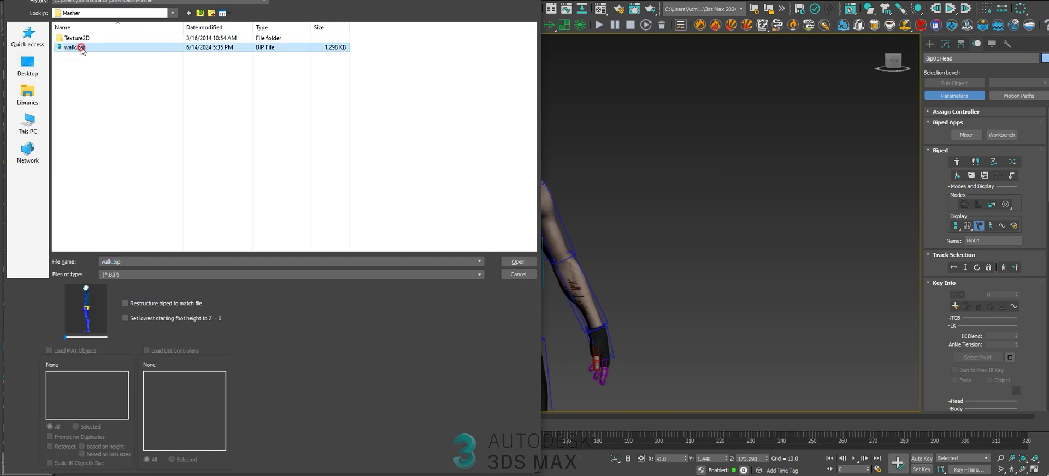
pyautogui.doubleClick(81, 48)
pyautogui.scroll(-5, 561, 253)
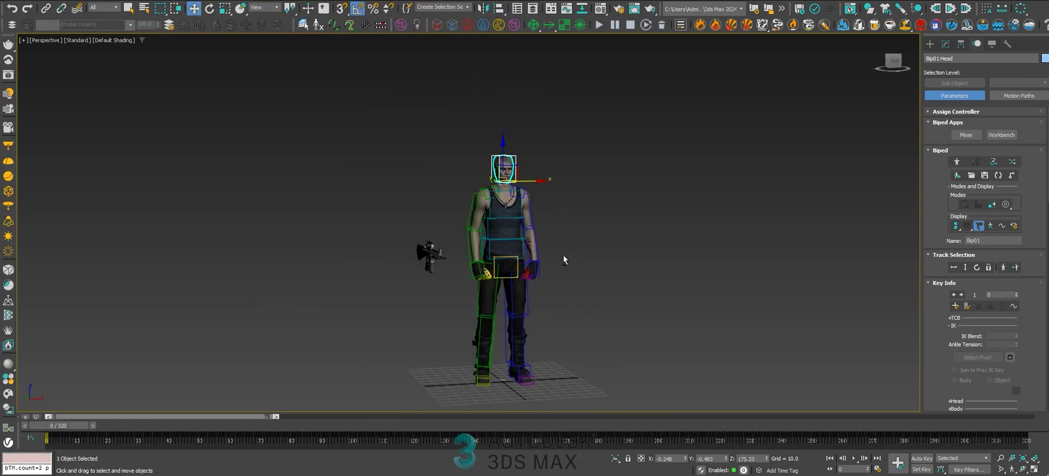
# - Play back the loaded walk animation and return to frame 0
pyautogui.scroll(-3, 599, 306)
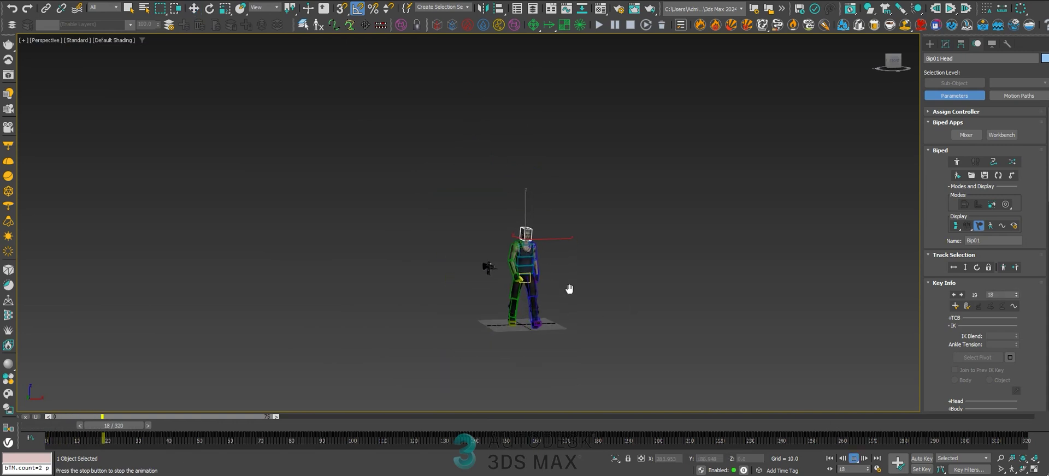
pyautogui.scroll(3, 513, 262)
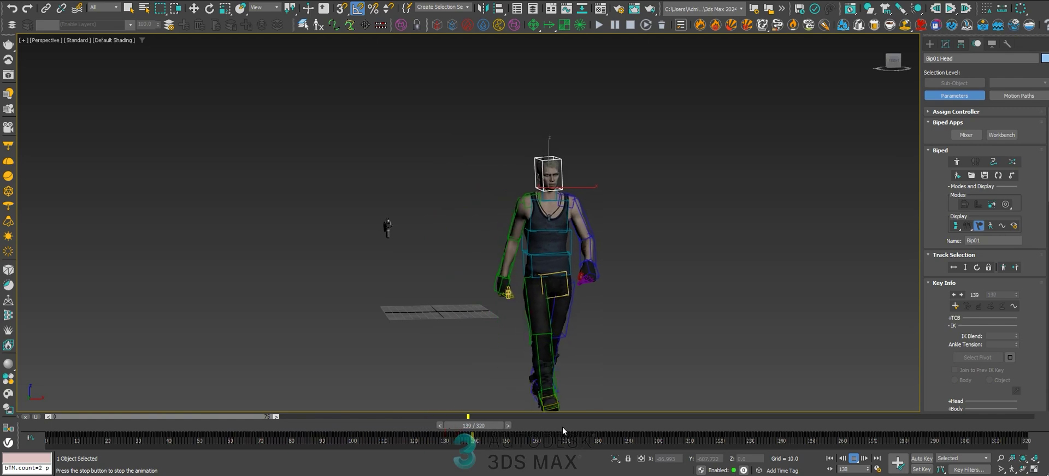
pyautogui.moveTo(563, 427); pyautogui.dragTo(2, 313)
pyautogui.scroll(8, 492, 241)
pyautogui.moveTo(426, 186); pyautogui.dragTo(595, 257, button='middle')
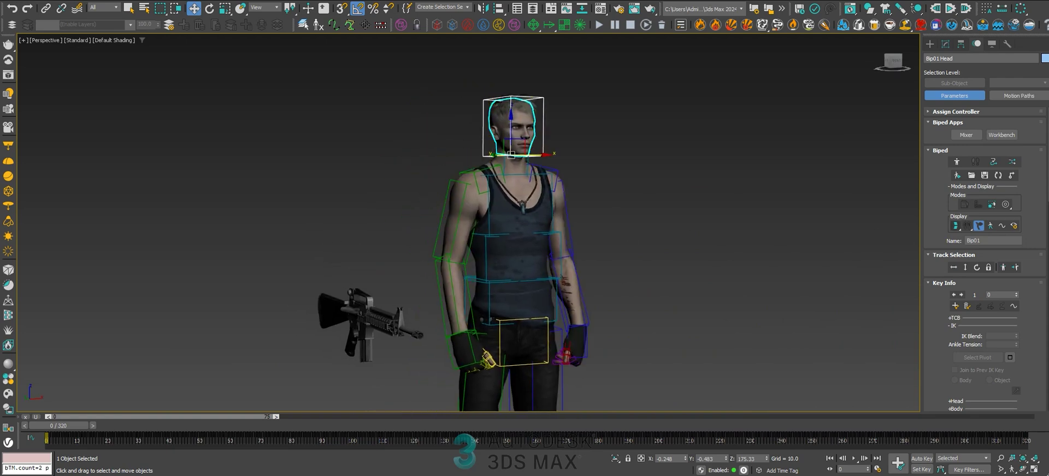
# - Turn on the biped's In Place Mode, scrub to about frame 101, and return to frame 0
pyautogui.scroll(-5, 522, 195)
pyautogui.moveTo(67, 426); pyautogui.dragTo(366, 427)
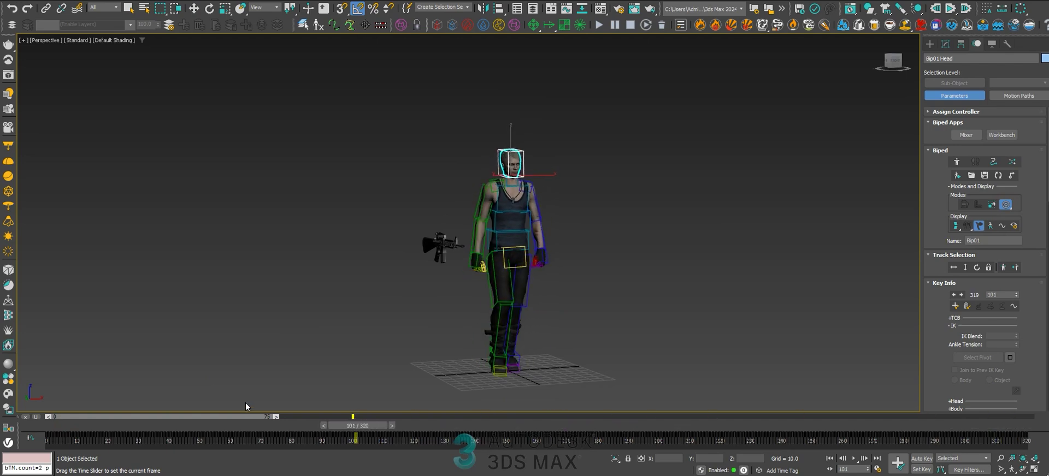
pyautogui.press('Home')
pyautogui.press('w')
pyautogui.scroll(8, 541, 235)
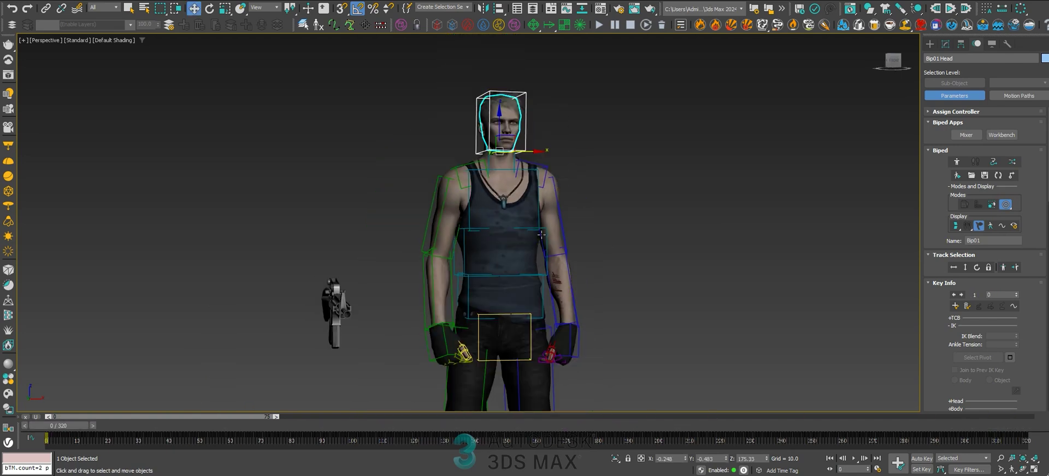
# - Turn off In Place Mode and scrub through the walk to compare how the character travels
pyautogui.scroll(-3, 528, 262)
pyautogui.moveTo(60, 419); pyautogui.dragTo(236, 426)
pyautogui.click(1005, 208)
pyautogui.moveTo(628, 262); pyautogui.dragTo(493, 224, button='middle')
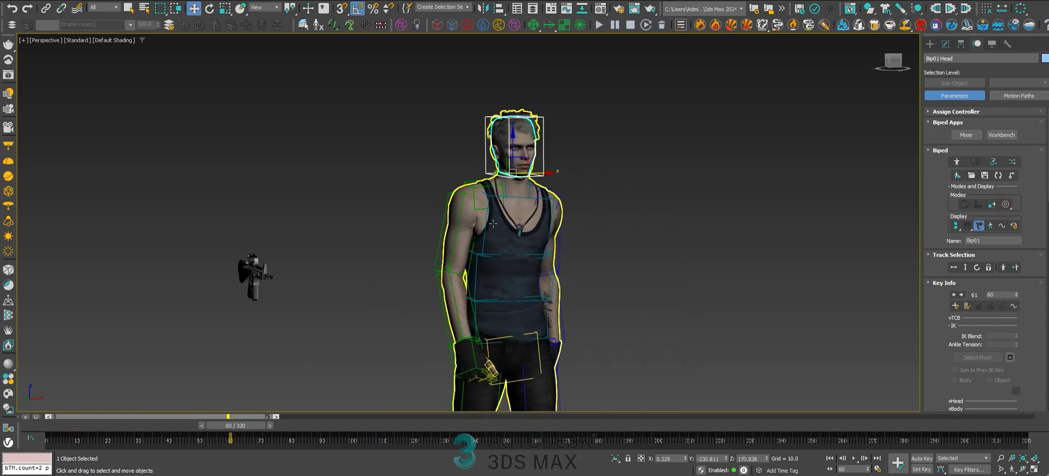
pyautogui.moveTo(239, 427); pyautogui.dragTo(420, 426)
pyautogui.moveTo(686, 359); pyautogui.dragTo(538, 292, button='middle')
pyautogui.moveTo(431, 425); pyautogui.dragTo(456, 395)
# - Turn In Place Mode back on and return the walk animation to frame 0
pyautogui.click(1006, 206)
pyautogui.moveTo(137, 194); pyautogui.dragTo(481, 238, button='middle')
pyautogui.scroll(3, 481, 238)
pyautogui.moveTo(403, 216); pyautogui.dragTo(536, 222, button='middle')
pyautogui.scroll(-3, 528, 222)
pyautogui.moveTo(416, 426); pyautogui.dragTo(1, 336)
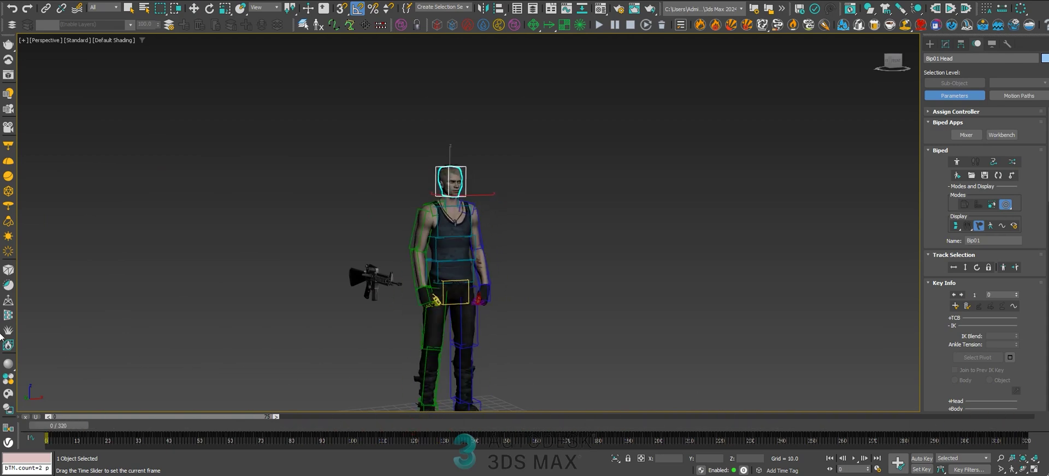
pyautogui.scroll(6, 425, 251)
pyautogui.scroll(-2, 394, 252)
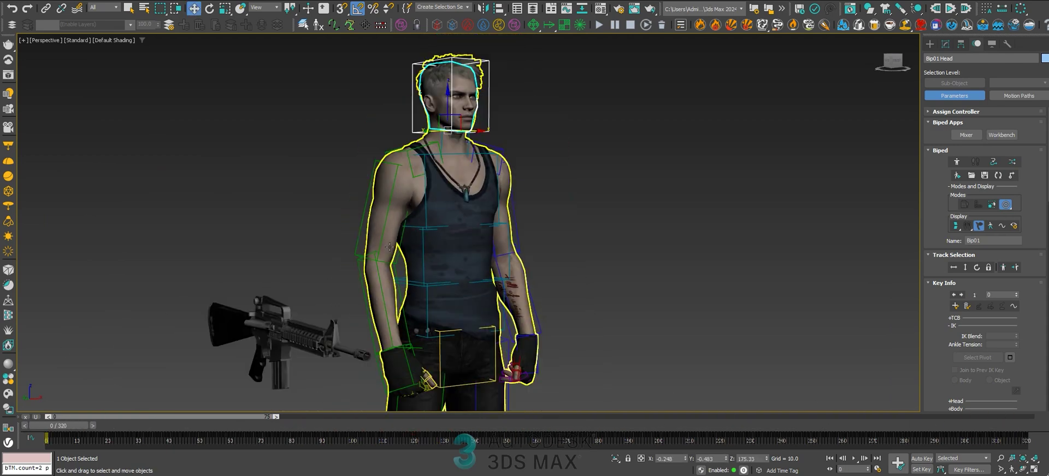
# - Select both biped hands and delete all of their animation keys
pyautogui.click(322, 328)
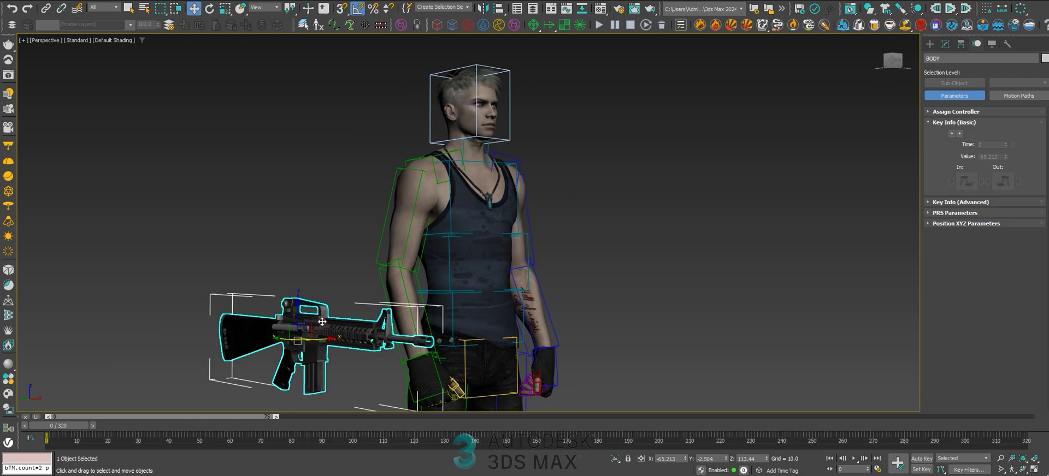
pyautogui.scroll(-3, 344, 317)
pyautogui.scroll(4, 345, 317)
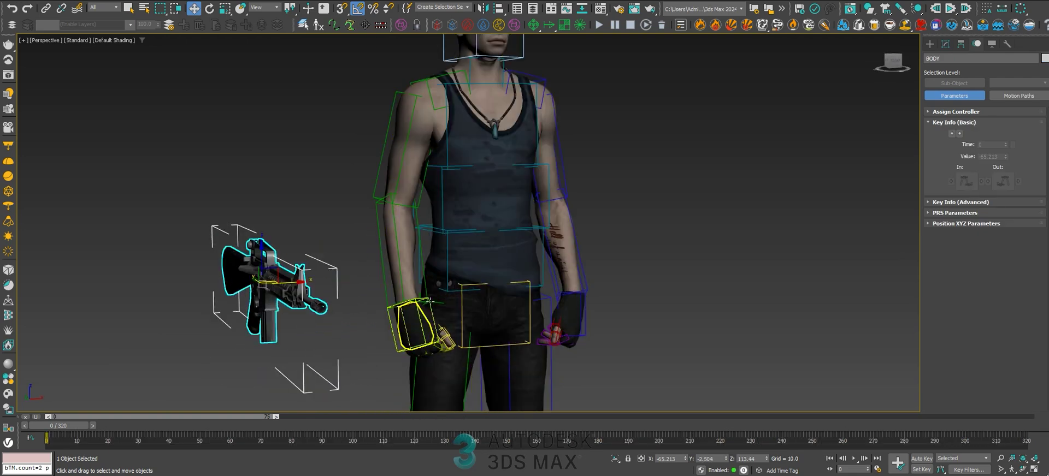
pyautogui.click(414, 326)
pyautogui.scroll(-5, 468, 284)
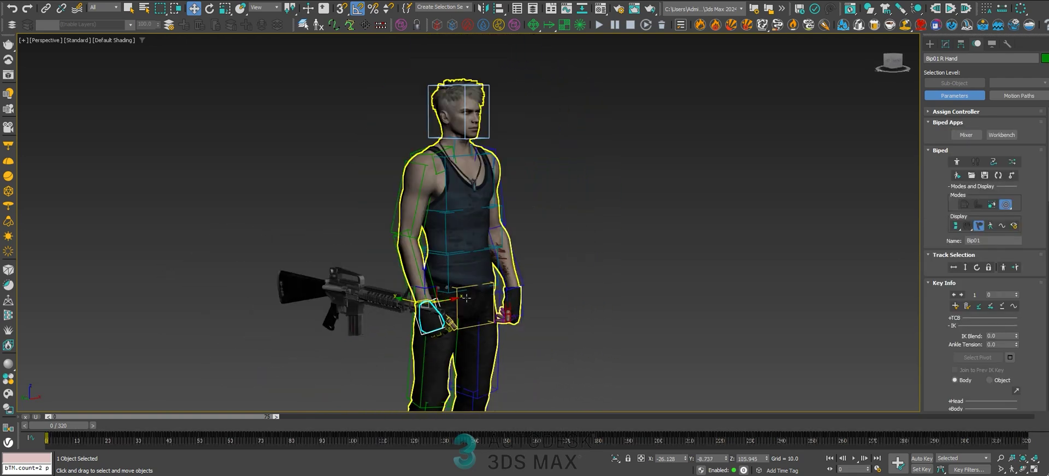
pyautogui.moveTo(468, 284); pyautogui.dragTo(473, 282, button='middle')
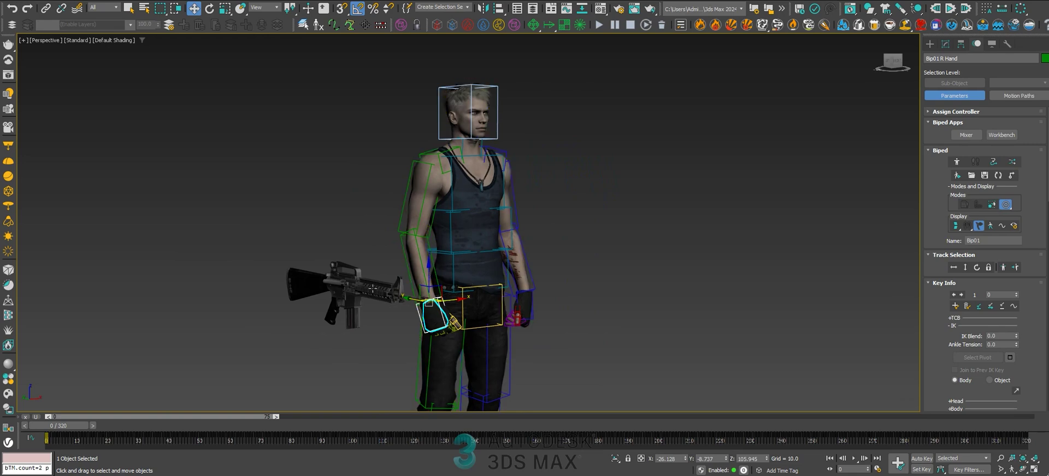
pyautogui.scroll(3, 455, 262)
pyautogui.keyDown('alt'); pyautogui.moveTo(475, 266); pyautogui.dragTo(454, 274, button='middle'); pyautogui.keyUp('alt')
pyautogui.scroll(-3, 454, 274)
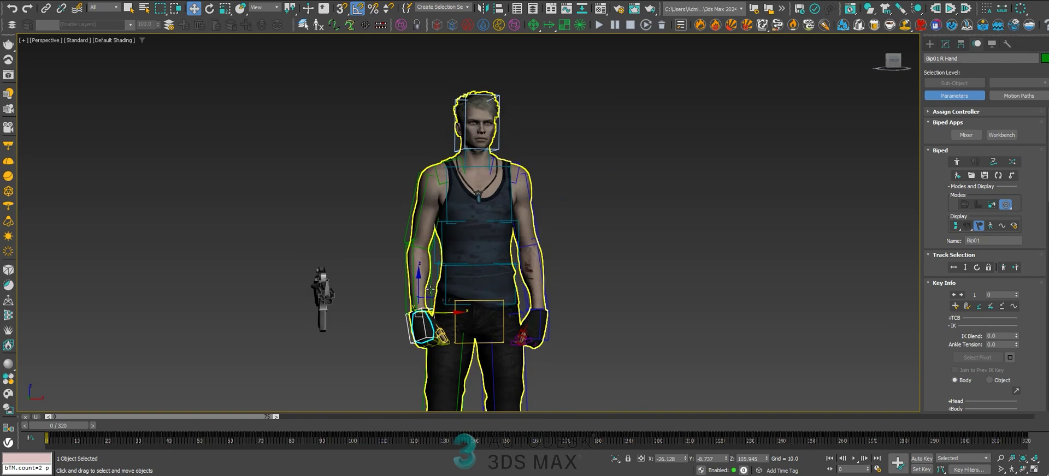
pyautogui.moveTo(930, 352); pyautogui.dragTo(941, 378)
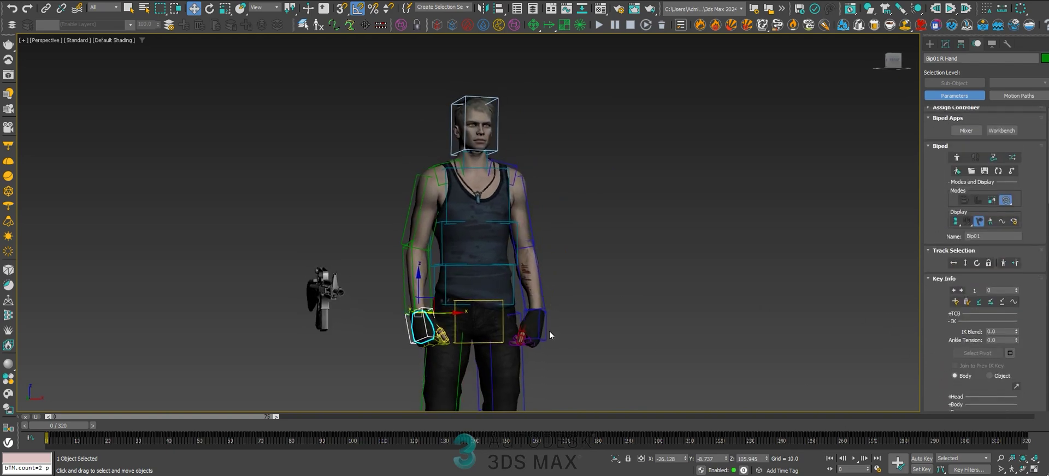
pyautogui.keyDown('alt'); pyautogui.moveTo(548, 328); pyautogui.dragTo(593, 311, button='middle'); pyautogui.keyUp('alt')
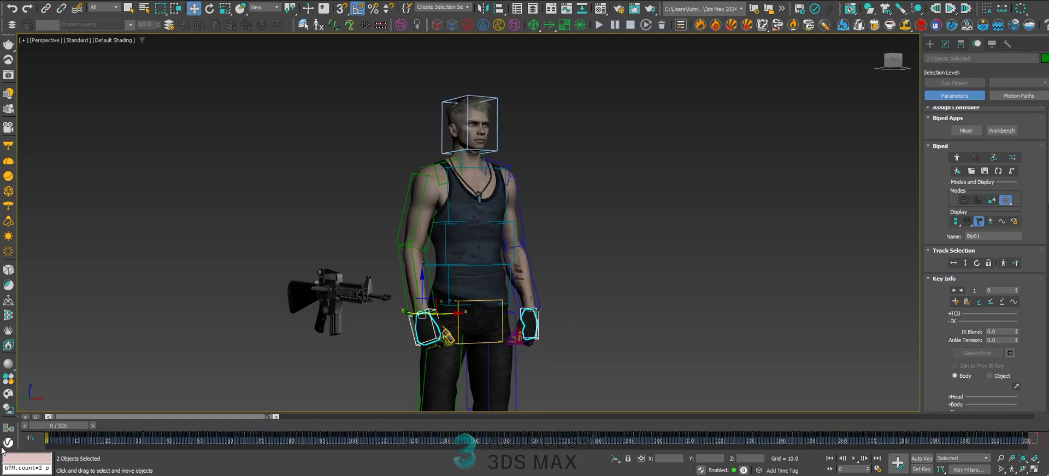
pyautogui.scroll(-3, 508, 279)
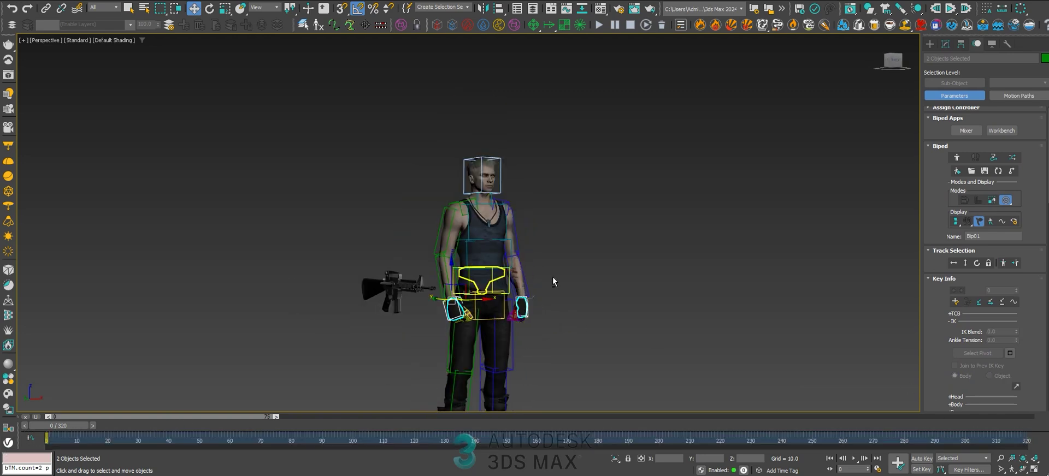
# - Play back the walk to check the arm motion, stop it, and return to the first frame
pyautogui.click(853, 462)
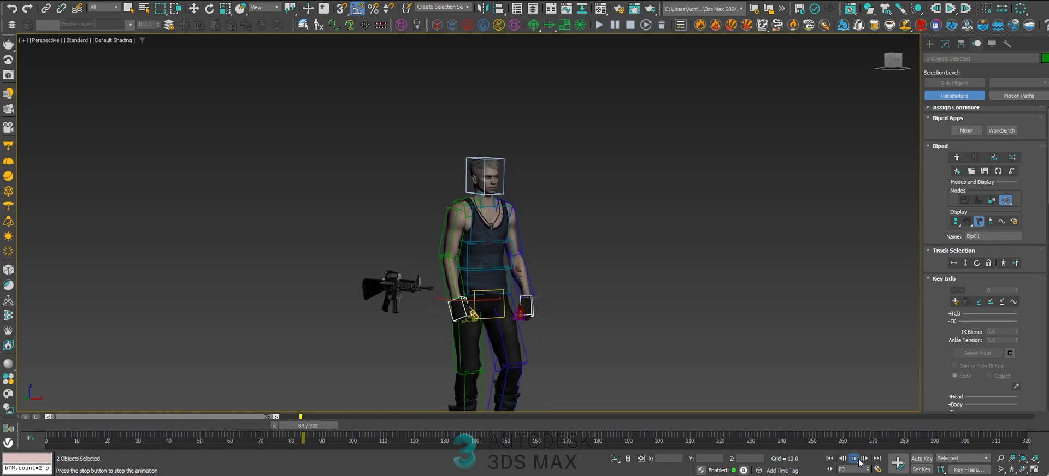
pyautogui.click(855, 461)
pyautogui.click(830, 460)
# - Turn on Auto Key, raise the biped's right hand in front of the waist, and rotate it at the wrist
pyautogui.scroll(5, 454, 317)
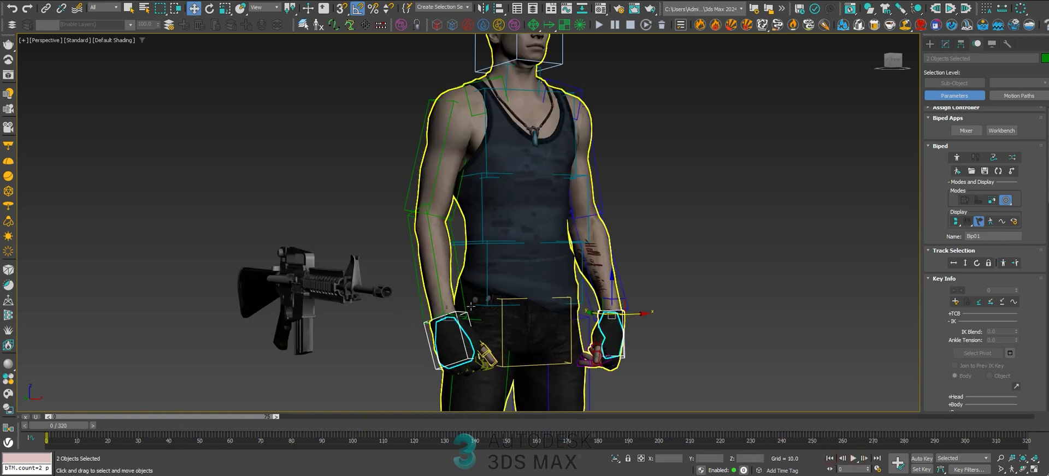
pyautogui.scroll(-5, 462, 325)
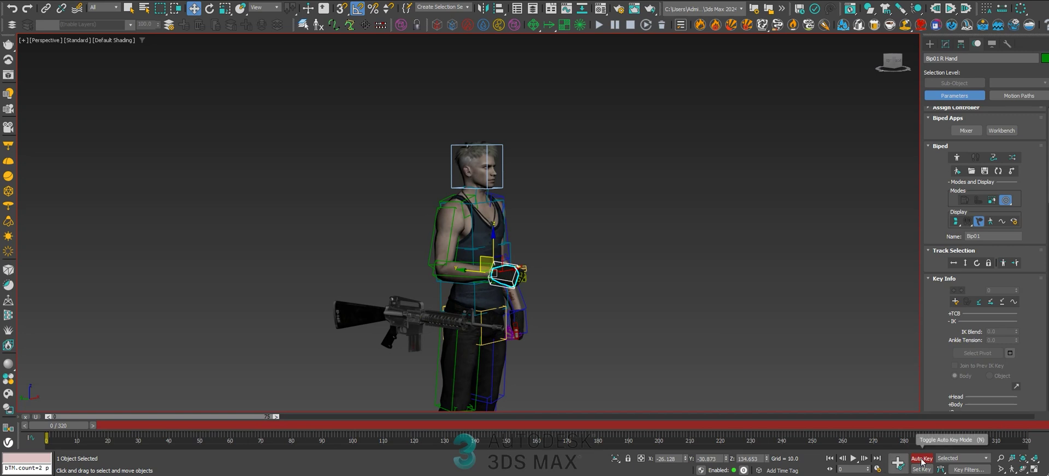
pyautogui.click(488, 252)
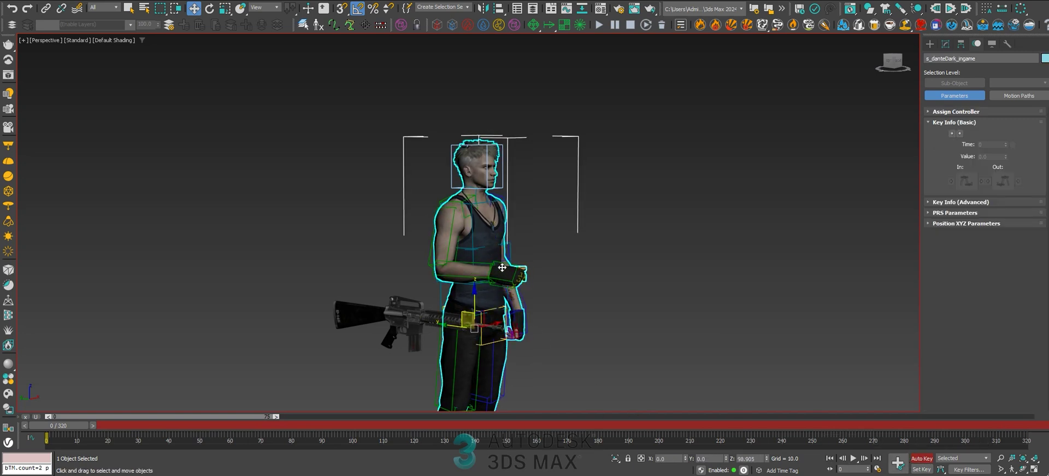
pyautogui.click(500, 264)
pyautogui.moveTo(479, 249); pyautogui.dragTo(480, 248)
pyautogui.keyDown('alt'); pyautogui.moveTo(598, 258); pyautogui.dragTo(415, 266, button='middle'); pyautogui.keyUp('alt')
pyautogui.scroll(5, 513, 253)
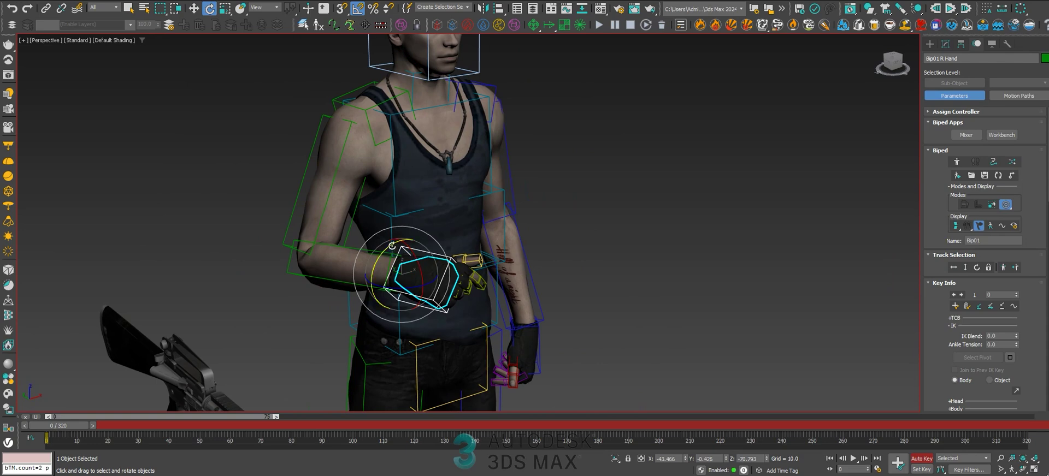
pyautogui.scroll(-8, 445, 273)
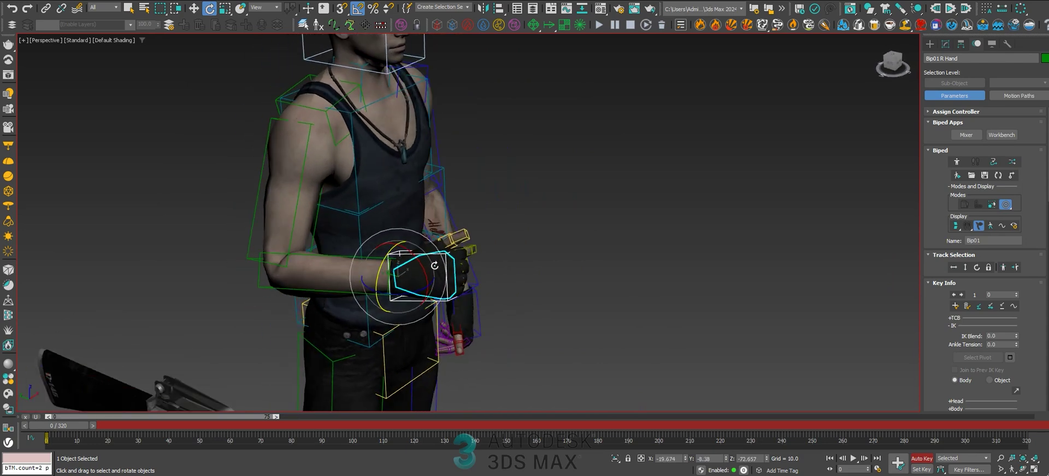
# - Turn off Auto Key and align the rifle to the biped's right hand, center to center, in X, Y and Z position
pyautogui.click(340, 330)
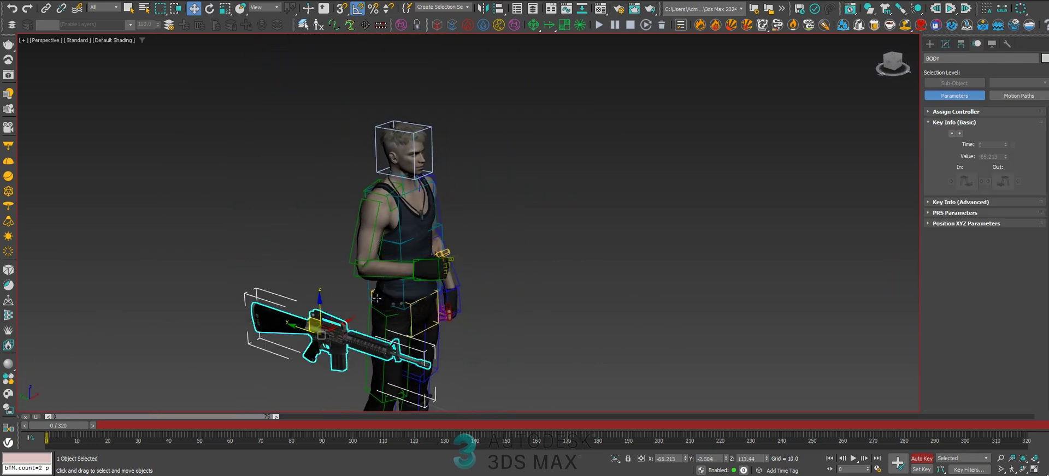
pyautogui.keyDown('alt'); pyautogui.moveTo(339, 329); pyautogui.dragTo(358, 289, button='middle'); pyautogui.keyUp('alt')
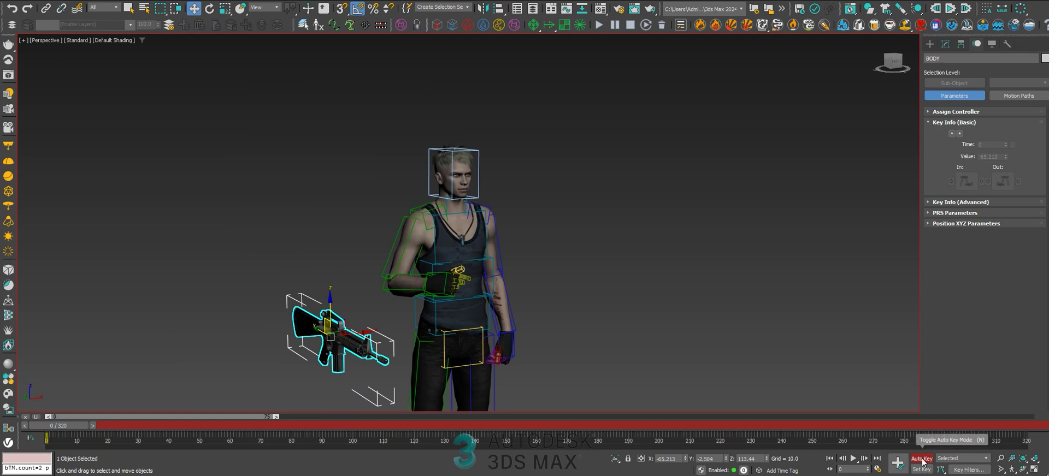
pyautogui.scroll(6, 456, 280)
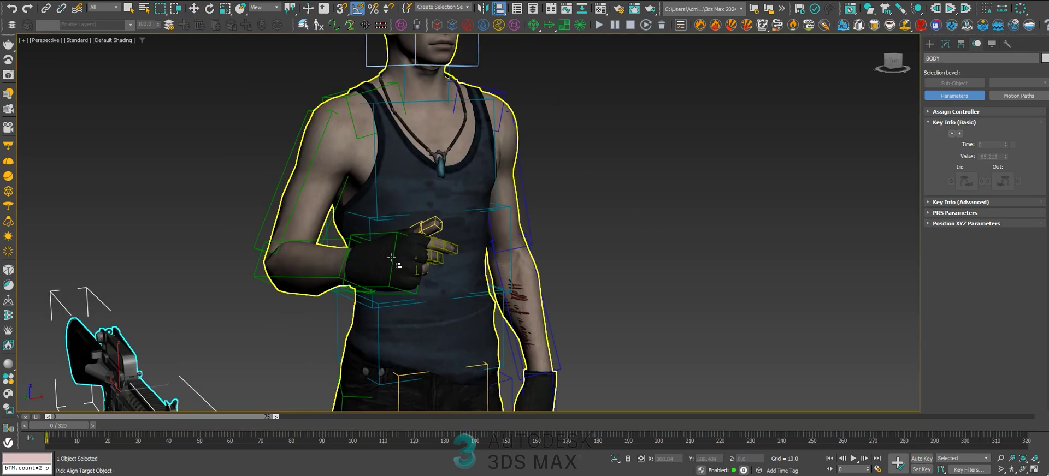
pyautogui.click(312, 182)
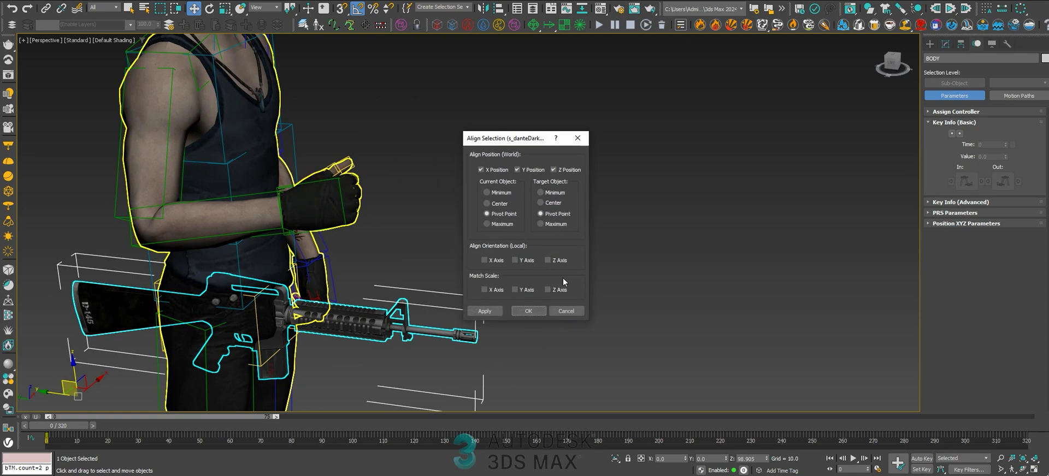
pyautogui.click(568, 314)
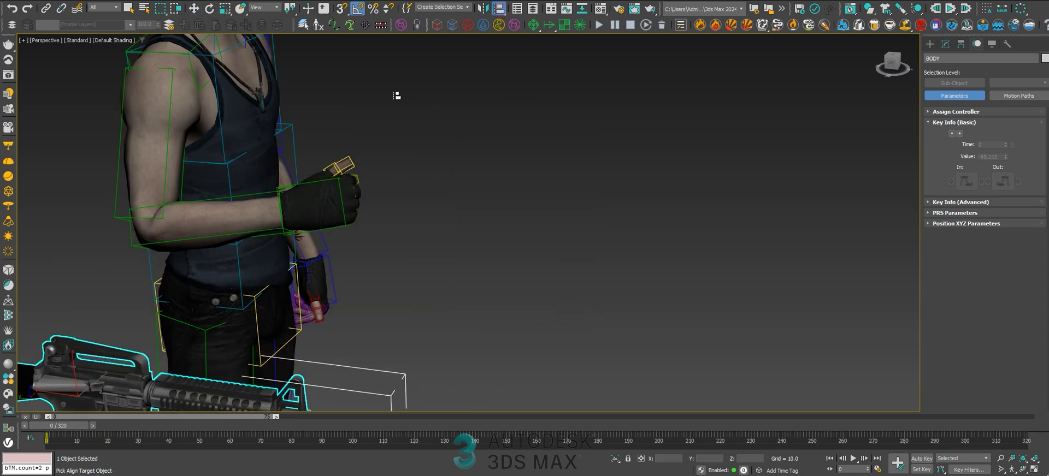
pyautogui.click(300, 182)
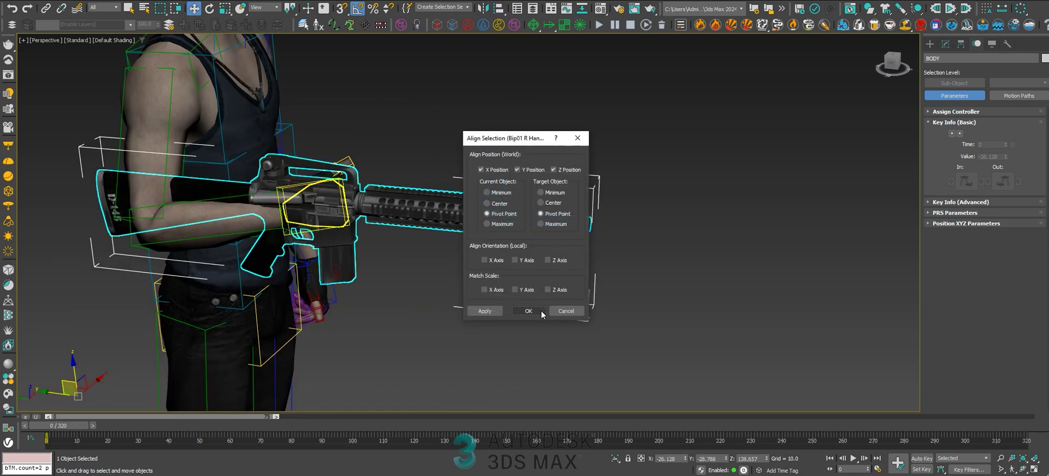
pyautogui.click(541, 203)
pyautogui.click(499, 203)
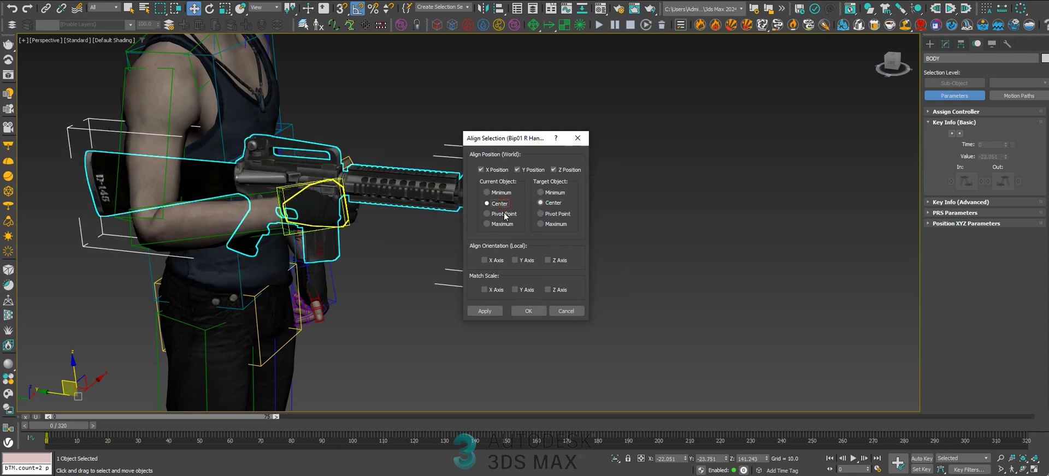
pyautogui.click(529, 311)
# - Move the rifle so that its pistol grip sits in the character's right fist
pyautogui.keyDown('alt'); pyautogui.moveTo(338, 225); pyautogui.dragTo(344, 208, button='middle'); pyautogui.keyUp('alt')
pyautogui.keyDown('alt'); pyautogui.moveTo(255, 181); pyautogui.dragTo(289, 174, button='middle'); pyautogui.keyUp('alt')
pyautogui.keyDown('alt'); pyautogui.moveTo(446, 139); pyautogui.dragTo(473, 159, button='middle'); pyautogui.keyUp('alt')
pyautogui.moveTo(452, 147); pyautogui.dragTo(469, 161)
pyautogui.keyDown('alt'); pyautogui.moveTo(473, 159); pyautogui.dragTo(463, 137, button='middle'); pyautogui.keyUp('alt')
pyautogui.scroll(5, 468, 137)
pyautogui.scroll(-4, 478, 170)
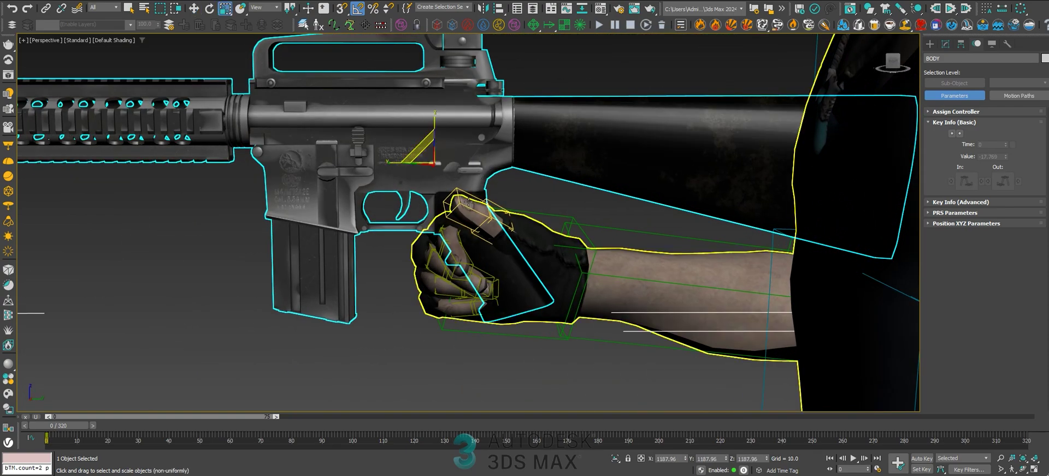
# - Scale the rifle down uniformly to about 87% to suit the hand
pyautogui.press('r')
pyautogui.moveTo(443, 166); pyautogui.dragTo(450, 173)
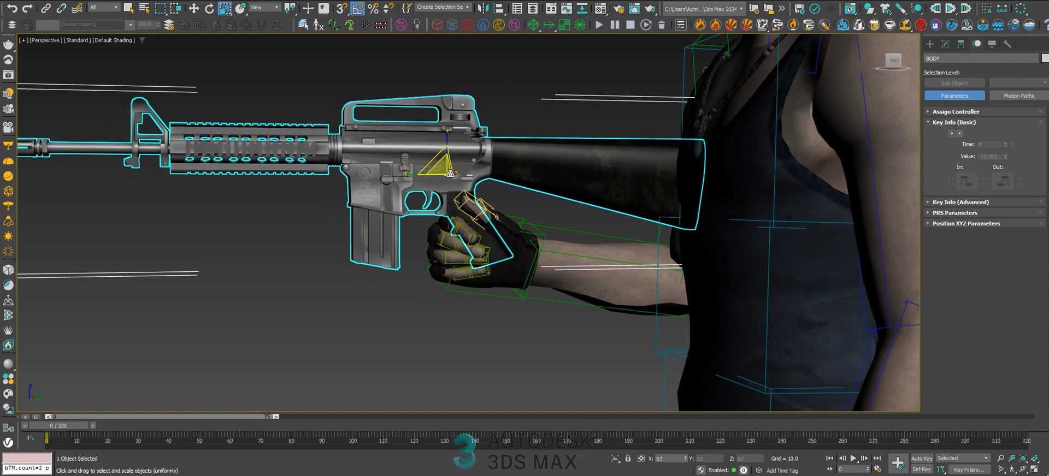
pyautogui.press('w')
# - Rotate the biped's right hand at the wrist in the Local coordinate system to match the rifle's pistol grip
pyautogui.keyDown('alt'); pyautogui.moveTo(372, 202); pyautogui.dragTo(492, 219, button='middle'); pyautogui.keyUp('alt')
pyautogui.click(300, 240)
pyautogui.keyDown('alt'); pyautogui.moveTo(300, 240); pyautogui.dragTo(334, 271, button='middle'); pyautogui.keyUp('alt')
pyautogui.press('e')
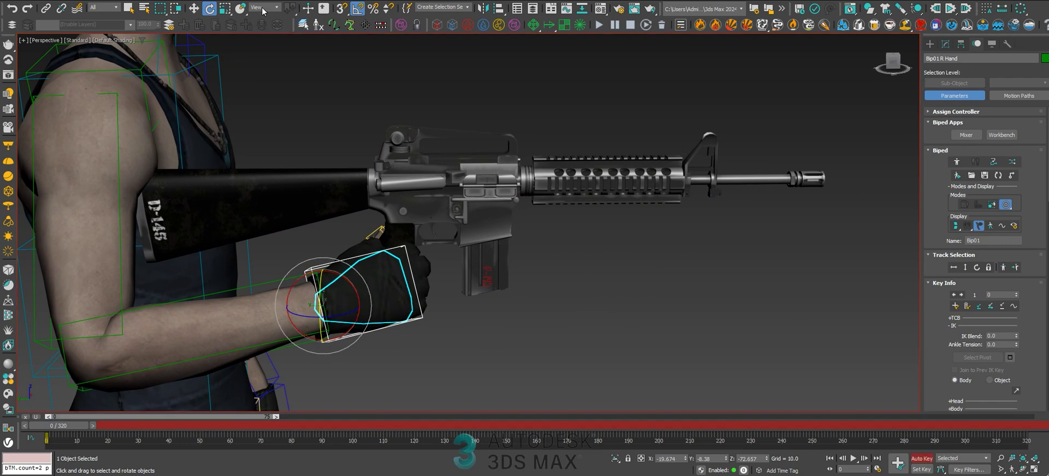
pyautogui.click(261, 41)
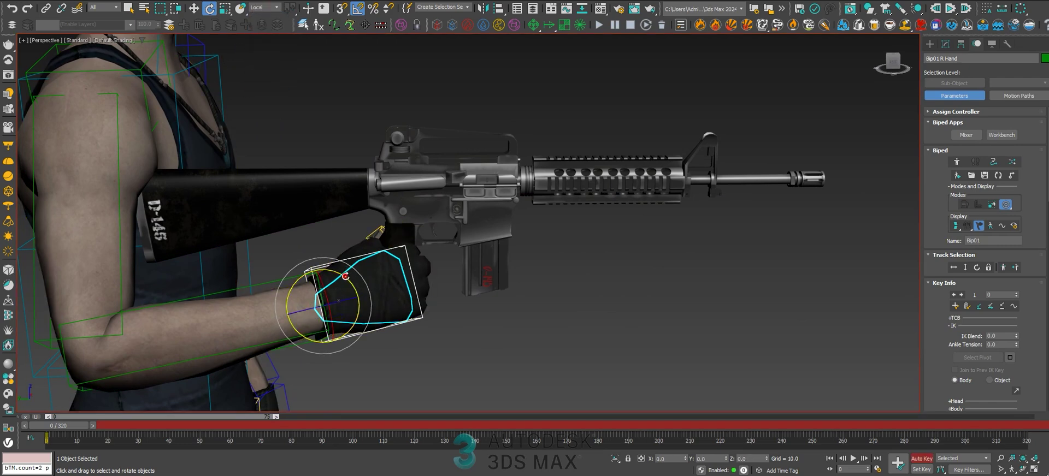
pyautogui.moveTo(315, 290); pyautogui.dragTo(316, 268)
pyautogui.keyDown('alt'); pyautogui.moveTo(437, 263); pyautogui.dragTo(261, 269, button='middle'); pyautogui.keyUp('alt')
pyautogui.scroll(4, 317, 272)
pyautogui.moveTo(350, 279)
pyautogui.keyDown('alt'); pyautogui.mouseDown(button='middle')
pyautogui.moveTo(371, 273)
pyautogui.moveTo(362, 273)
pyautogui.mouseUp(button='middle'); pyautogui.keyUp('alt')
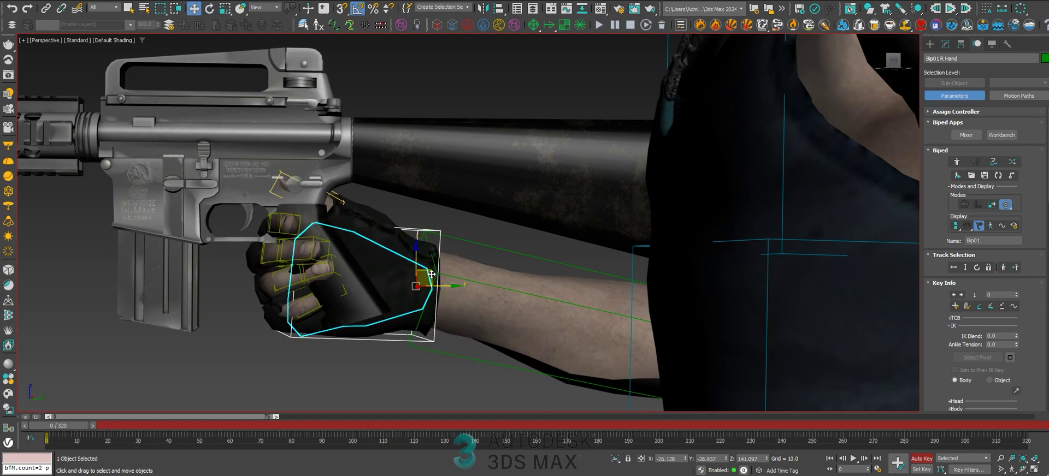
# - Nudge the right hand against the pistol grip and fine-tune its rotation about the wrist
pyautogui.moveTo(431, 275); pyautogui.dragTo(434, 279)
pyautogui.scroll(-4, 439, 283)
pyautogui.keyDown('alt'); pyautogui.moveTo(516, 219); pyautogui.dragTo(580, 273, button='middle'); pyautogui.keyUp('alt')
pyautogui.scroll(-4, 529, 215)
pyautogui.scroll(4, 376, 211)
pyautogui.moveTo(357, 178); pyautogui.dragTo(425, 227, button='middle')
pyautogui.scroll(4, 430, 220)
pyautogui.scroll(-3, 424, 225)
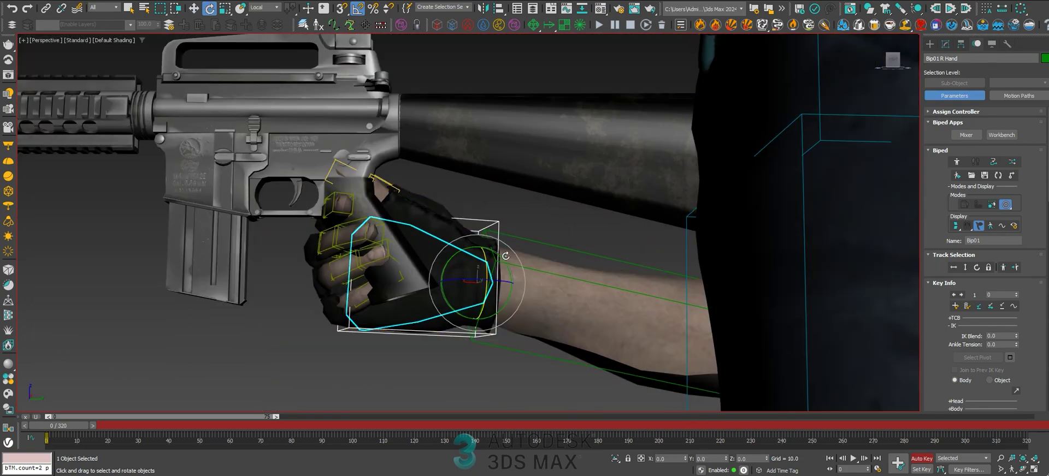
pyautogui.moveTo(500, 258); pyautogui.dragTo(497, 254)
pyautogui.press('w')
pyautogui.keyDown('alt'); pyautogui.moveTo(497, 254); pyautogui.dragTo(520, 251, button='middle'); pyautogui.keyUp('alt')
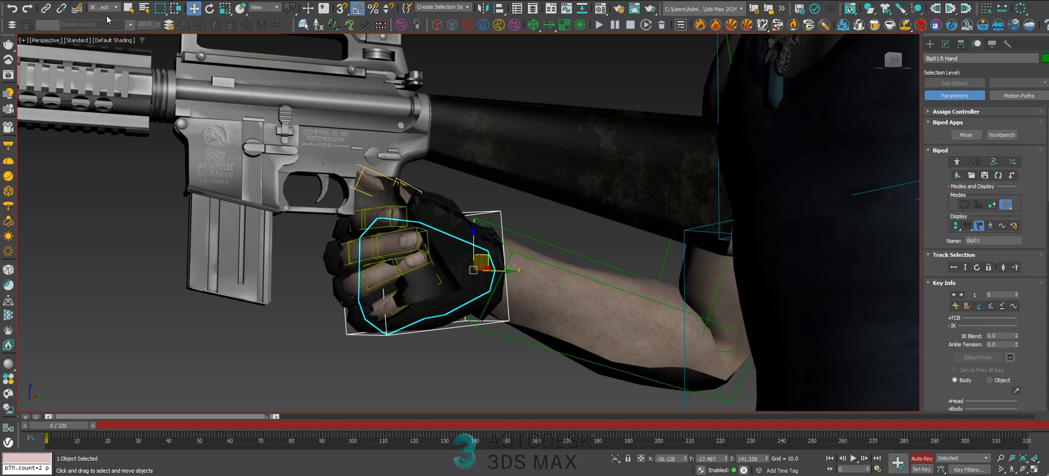
# - Restrict selection to bones and rotate the right little finger's middle joint to loosen its curl around the grip
pyautogui.click(102, 80)
pyautogui.keyDown('alt'); pyautogui.moveTo(459, 262); pyautogui.dragTo(474, 312, button='middle'); pyautogui.keyUp('alt')
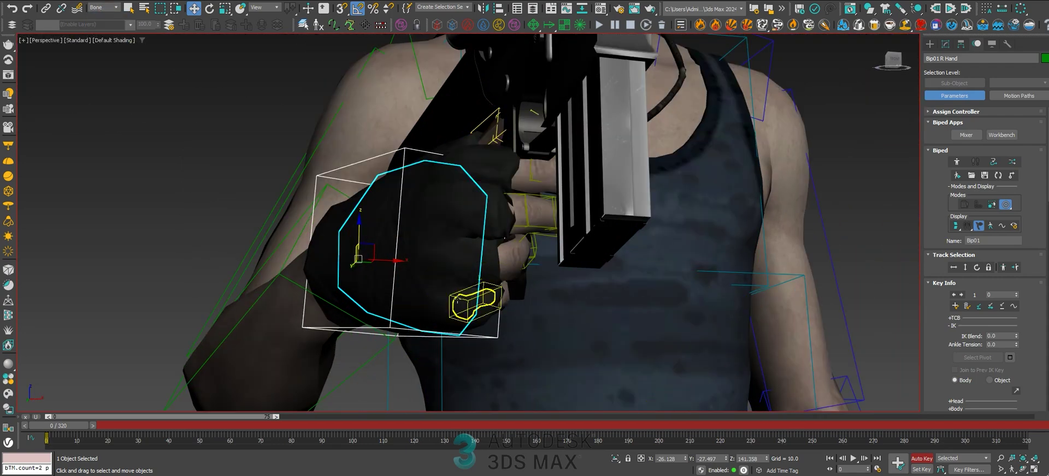
pyautogui.moveTo(511, 310)
pyautogui.keyDown('alt'); pyautogui.mouseDown(button='middle')
pyautogui.moveTo(445, 304)
pyautogui.moveTo(493, 304)
pyautogui.mouseUp(button='middle'); pyautogui.keyUp('alt')
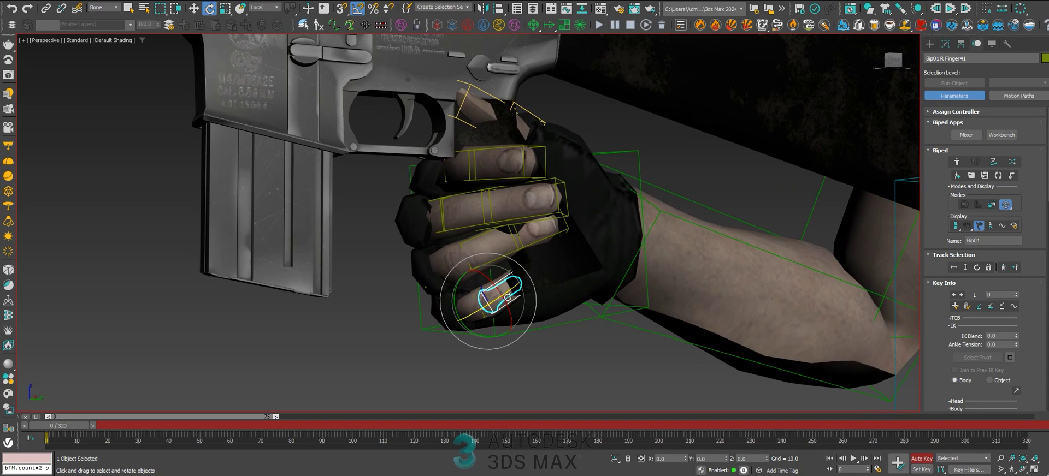
pyautogui.keyDown('alt'); pyautogui.moveTo(482, 292); pyautogui.dragTo(502, 284, button='middle'); pyautogui.keyUp('alt')
pyautogui.press('w')
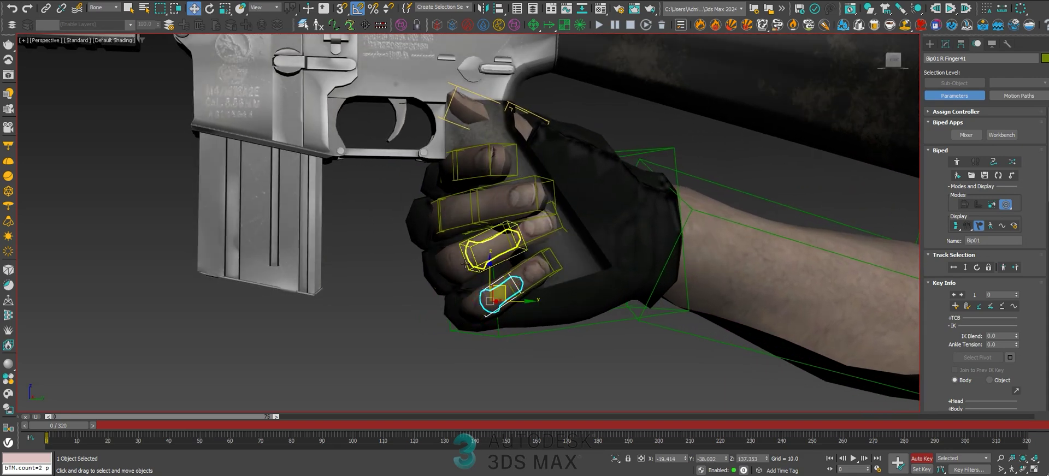
# - Rotate the right ring finger's base joint about 5° around its local Y axis
pyautogui.click(451, 263)
pyautogui.click(452, 265)
pyautogui.press('e')
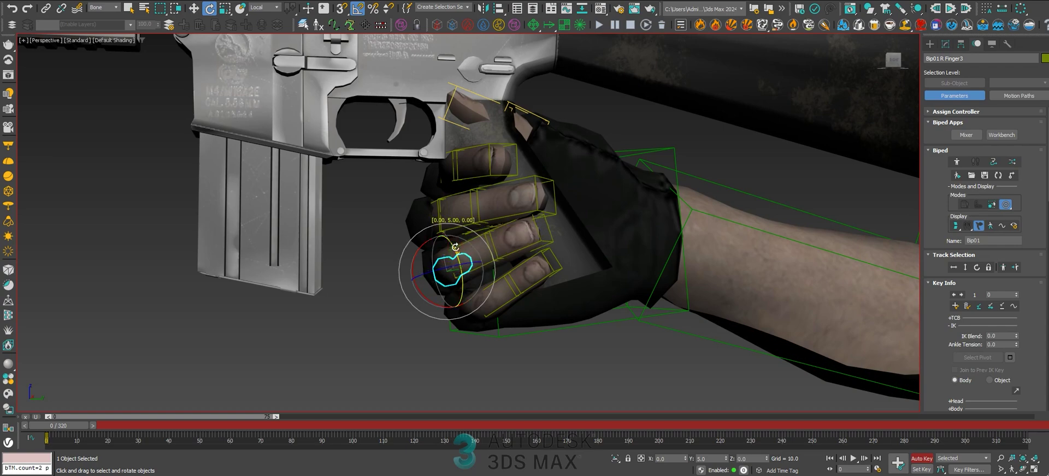
pyautogui.keyDown('alt'); pyautogui.moveTo(455, 247); pyautogui.dragTo(447, 207, button='middle'); pyautogui.keyUp('alt')
pyautogui.press('w')
# - Rotate the right index finger's joints to extend the finger toward the rifle's trigger guard
pyautogui.click(432, 207)
pyautogui.keyDown('alt'); pyautogui.moveTo(474, 180); pyautogui.dragTo(441, 171, button='middle'); pyautogui.keyUp('alt')
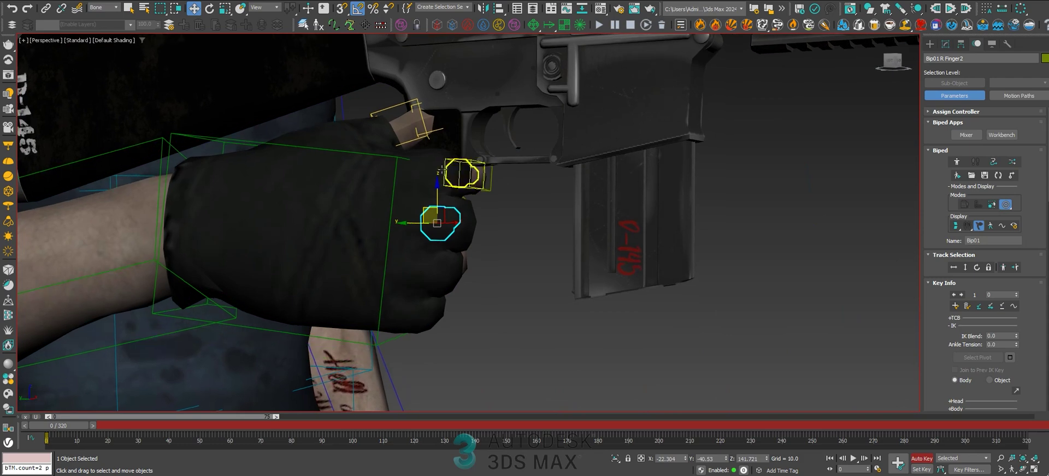
pyautogui.keyDown('alt'); pyautogui.moveTo(411, 161); pyautogui.dragTo(449, 151, button='middle'); pyautogui.keyUp('alt')
pyautogui.moveTo(446, 146); pyautogui.dragTo(449, 148)
pyautogui.keyDown('alt'); pyautogui.moveTo(458, 161); pyautogui.dragTo(485, 181, button='middle'); pyautogui.keyUp('alt')
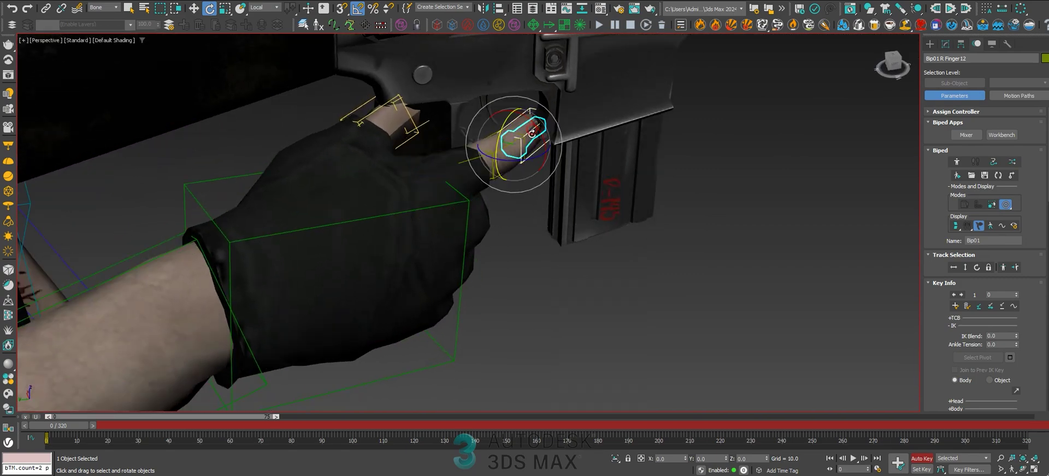
pyautogui.press('w')
# - Select all three joints of the right middle finger and rotate them around the pistol grip
pyautogui.moveTo(533, 177)
pyautogui.keyDown('alt'); pyautogui.mouseDown(button='middle')
pyautogui.moveTo(475, 159)
pyautogui.moveTo(367, 159)
pyautogui.moveTo(519, 182)
pyautogui.mouseUp(button='middle'); pyautogui.keyUp('alt')
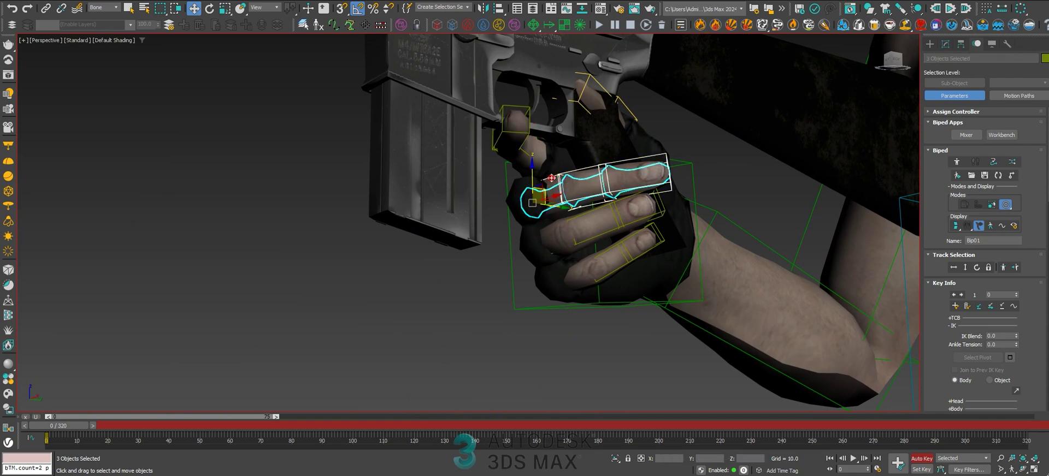
pyautogui.doubleClick(552, 178)
pyautogui.keyDown('alt'); pyautogui.moveTo(552, 179); pyautogui.dragTo(537, 243, button='middle'); pyautogui.keyUp('alt')
pyautogui.moveTo(520, 147); pyautogui.dragTo(531, 178)
# - Select all three joints of the right ring finger and rotate them together around the pistol grip
pyautogui.press('w')
pyautogui.keyDown('alt'); pyautogui.moveTo(538, 246); pyautogui.dragTo(558, 199, button='middle'); pyautogui.keyUp('alt')
pyautogui.doubleClick(563, 209)
pyautogui.press('e')
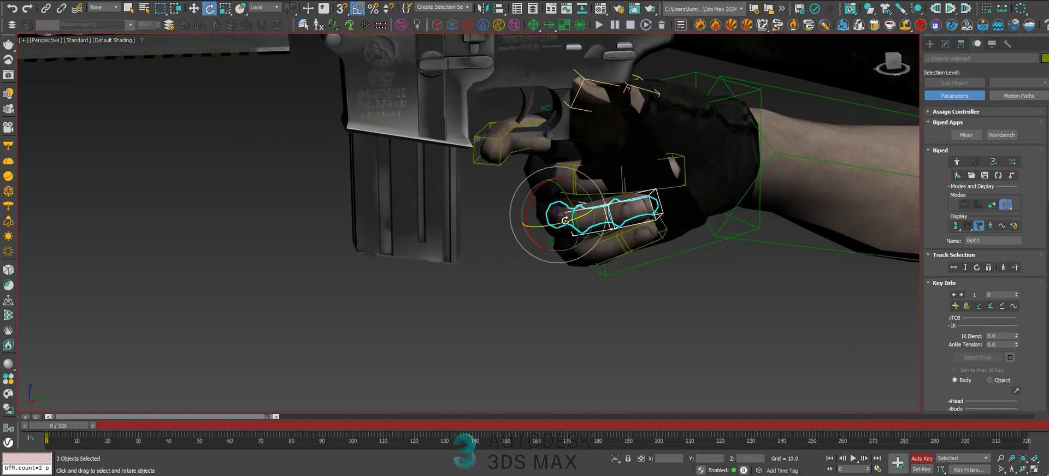
pyautogui.moveTo(563, 220); pyautogui.dragTo(569, 221)
pyautogui.keyDown('alt'); pyautogui.moveTo(589, 221); pyautogui.dragTo(680, 232, button='middle'); pyautogui.keyUp('alt')
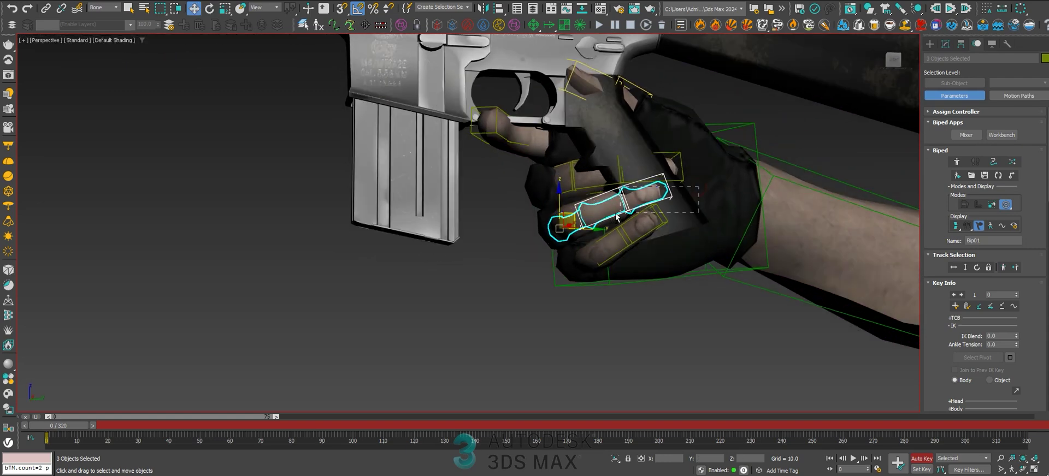
# - Rotate only the right ring finger's base joint to bring the finger in line with the middle finger
pyautogui.press('e')
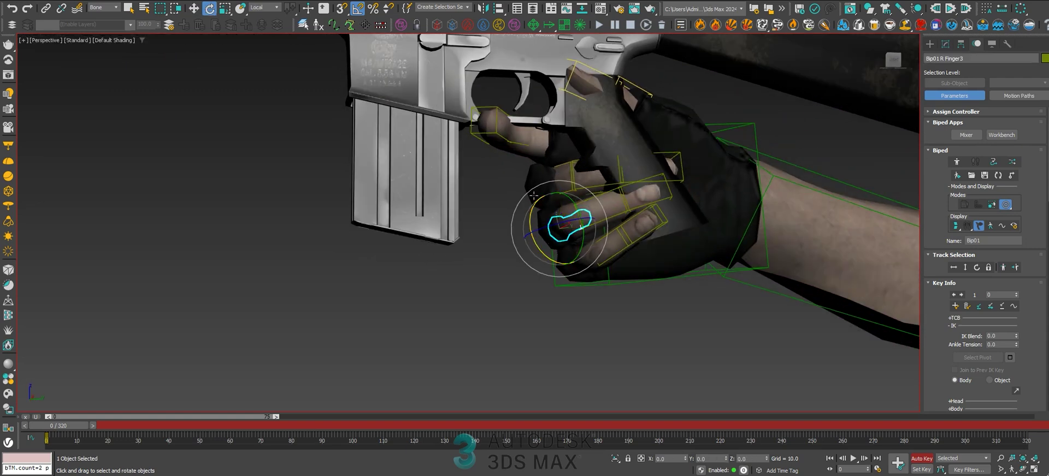
pyautogui.moveTo(543, 201); pyautogui.dragTo(541, 202)
pyautogui.keyDown('alt'); pyautogui.moveTo(541, 203); pyautogui.dragTo(562, 212, button='middle'); pyautogui.keyUp('alt')
pyautogui.moveTo(538, 202); pyautogui.dragTo(583, 209)
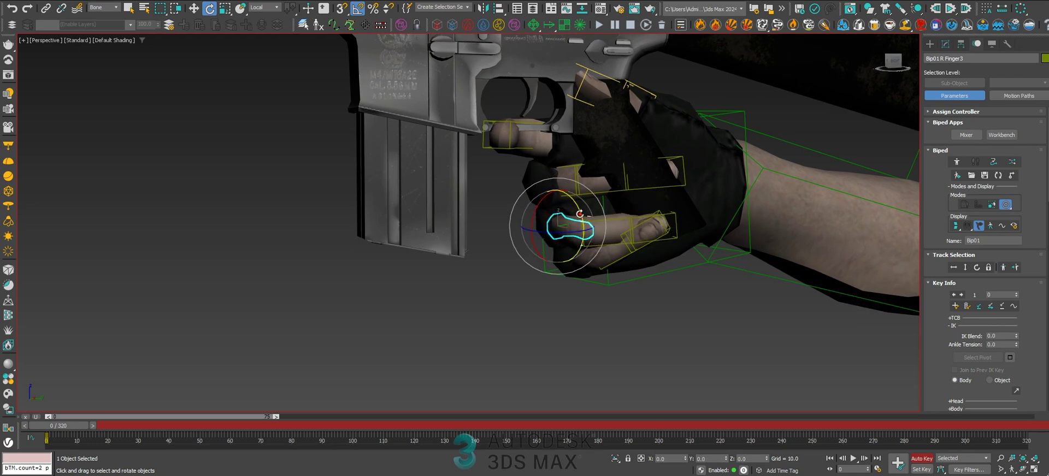
pyautogui.moveTo(580, 214); pyautogui.dragTo(579, 212)
pyautogui.keyDown('alt'); pyautogui.moveTo(607, 238); pyautogui.dragTo(584, 234, button='middle'); pyautogui.keyUp('alt')
pyautogui.press('w')
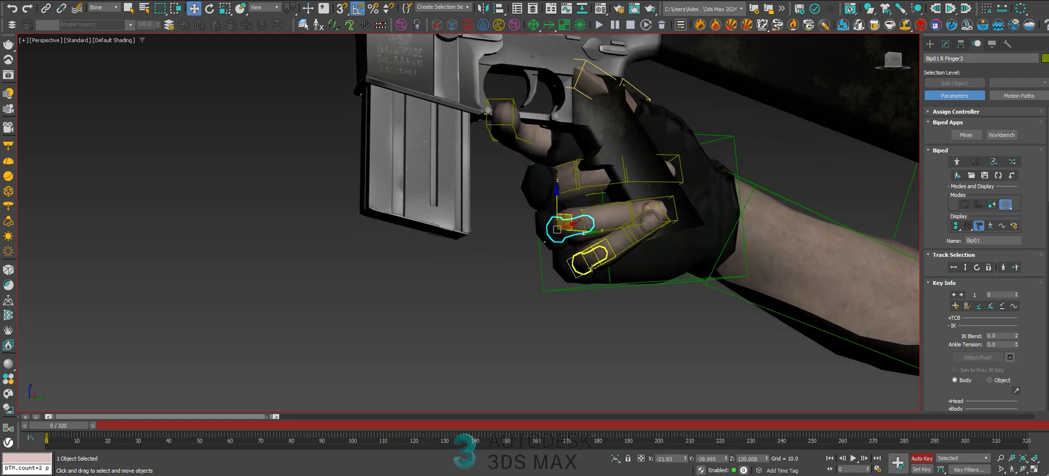
# - Rotate the right little finger's base joint so the finger lies roughly parallel to the ring finger
pyautogui.click(591, 268)
pyautogui.press('e')
pyautogui.moveTo(593, 242); pyautogui.dragTo(561, 243)
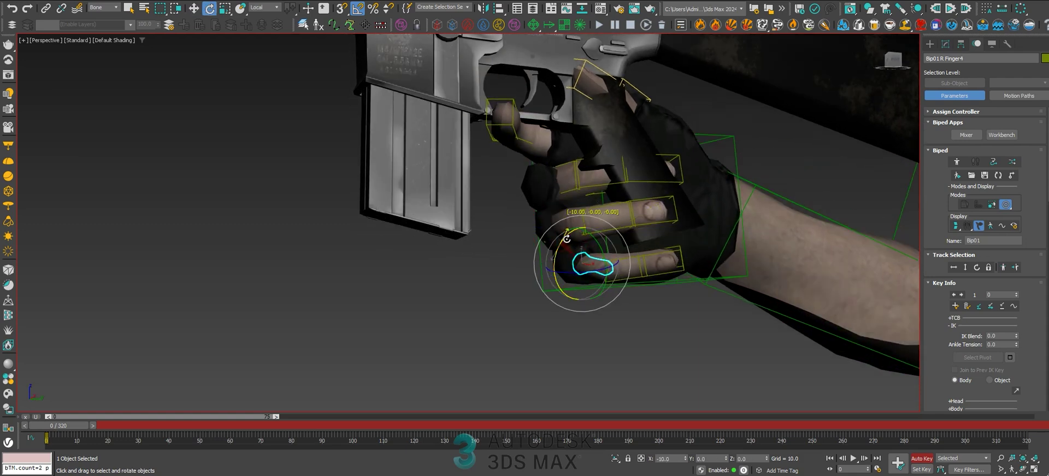
pyautogui.moveTo(594, 247)
pyautogui.mouseDown()
pyautogui.moveTo(562, 243)
pyautogui.moveTo(580, 251)
pyautogui.moveTo(601, 241)
pyautogui.mouseUp()
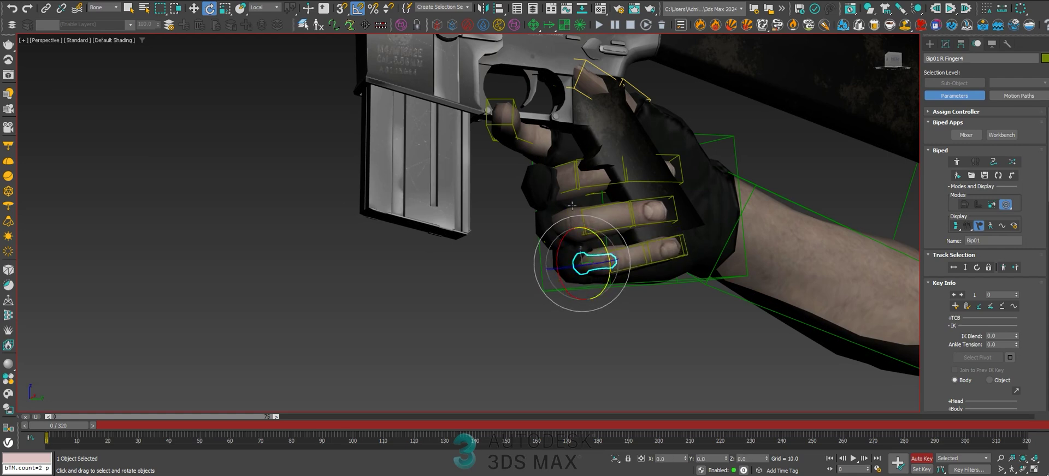
# - Allow selection of all object types, select the rifle, and adjust its position in the right fist
pyautogui.keyDown('alt'); pyautogui.moveTo(686, 228); pyautogui.dragTo(712, 224, button='middle'); pyautogui.keyUp('alt')
pyautogui.scroll(-4, 649, 217)
pyautogui.press('w')
pyautogui.moveTo(595, 154); pyautogui.dragTo(557, 214, button='middle')
pyautogui.click(109, 16)
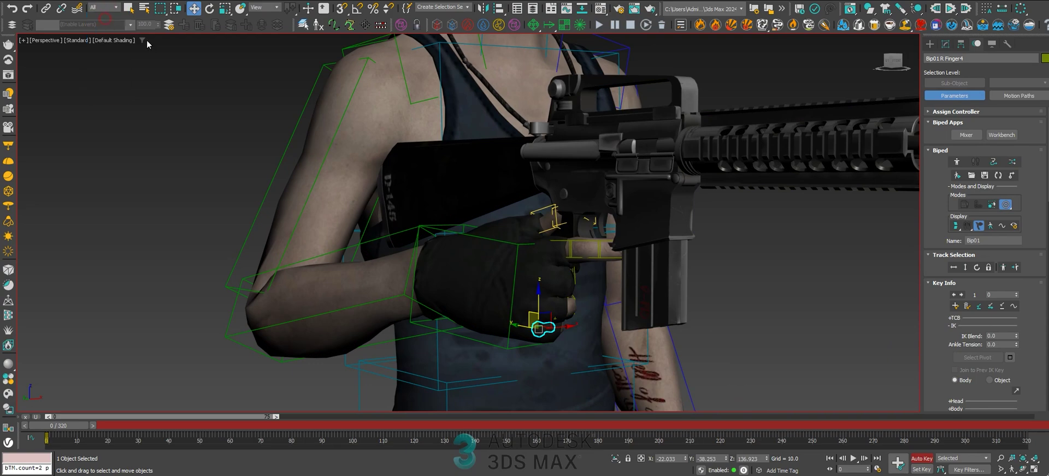
pyautogui.click(670, 167)
pyautogui.scroll(-5, 671, 174)
pyautogui.keyDown('alt'); pyautogui.moveTo(729, 186); pyautogui.dragTo(700, 194, button='middle'); pyautogui.keyUp('alt')
pyautogui.scroll(5, 692, 200)
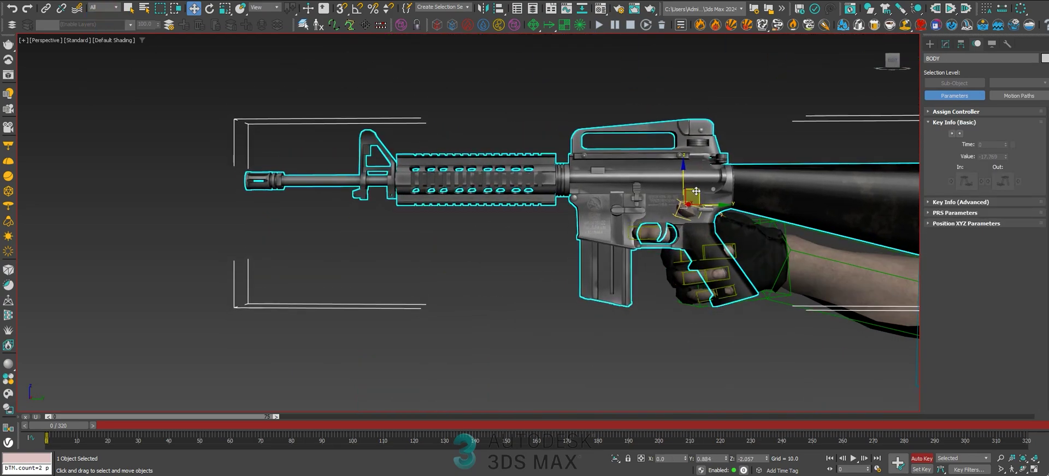
pyautogui.moveTo(700, 194); pyautogui.dragTo(686, 192)
pyautogui.keyDown('alt'); pyautogui.moveTo(660, 207); pyautogui.dragTo(749, 206, button='middle'); pyautogui.keyUp('alt')
pyautogui.moveTo(561, 192); pyautogui.dragTo(560, 194)
pyautogui.press('w')
# - Nudge the rifle sideways so its pistol grip sits centred between the palm and the fingers
pyautogui.keyDown('alt'); pyautogui.moveTo(672, 224); pyautogui.dragTo(582, 233, button='middle'); pyautogui.keyUp('alt')
pyautogui.scroll(5, 741, 256)
pyautogui.keyDown('alt'); pyautogui.moveTo(740, 256); pyautogui.dragTo(615, 162, button='middle'); pyautogui.keyUp('alt')
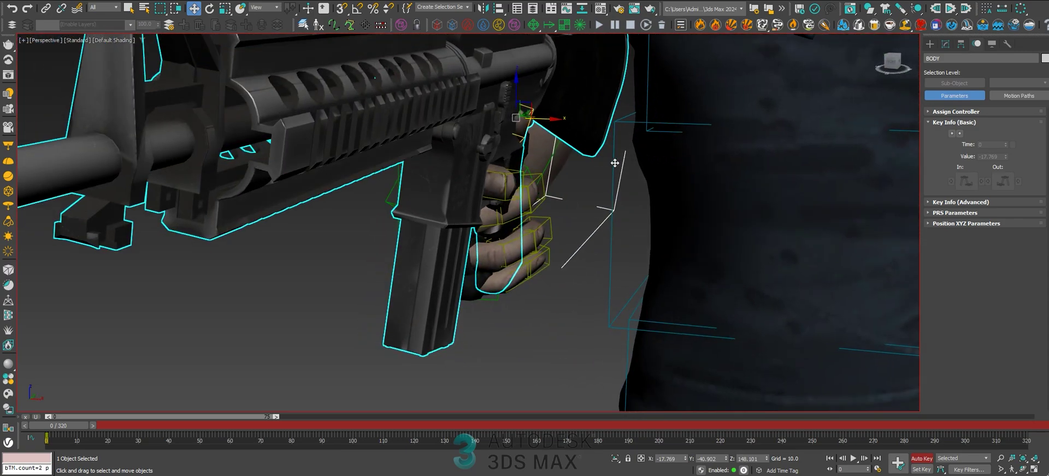
pyautogui.moveTo(542, 123); pyautogui.dragTo(539, 124)
pyautogui.keyDown('alt'); pyautogui.moveTo(539, 123); pyautogui.dragTo(454, 134, button='middle'); pyautogui.keyUp('alt')
pyautogui.keyDown('alt'); pyautogui.moveTo(600, 141); pyautogui.dragTo(618, 131, button='middle'); pyautogui.keyUp('alt')
pyautogui.moveTo(622, 117); pyautogui.dragTo(623, 117)
pyautogui.keyDown('alt'); pyautogui.moveTo(623, 116); pyautogui.dragTo(590, 205, button='middle'); pyautogui.keyUp('alt')
pyautogui.scroll(-3, 636, 167)
# - Restrict selection to bones and rotate the right thumb downward toward the pistol grip
pyautogui.click(104, 7)
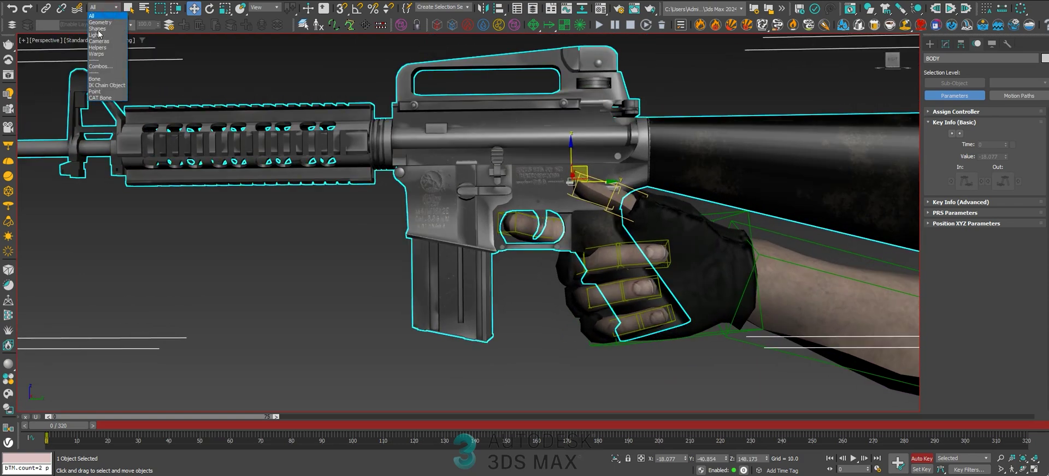
pyautogui.click(101, 79)
pyautogui.moveTo(665, 207); pyautogui.dragTo(652, 230, button='middle')
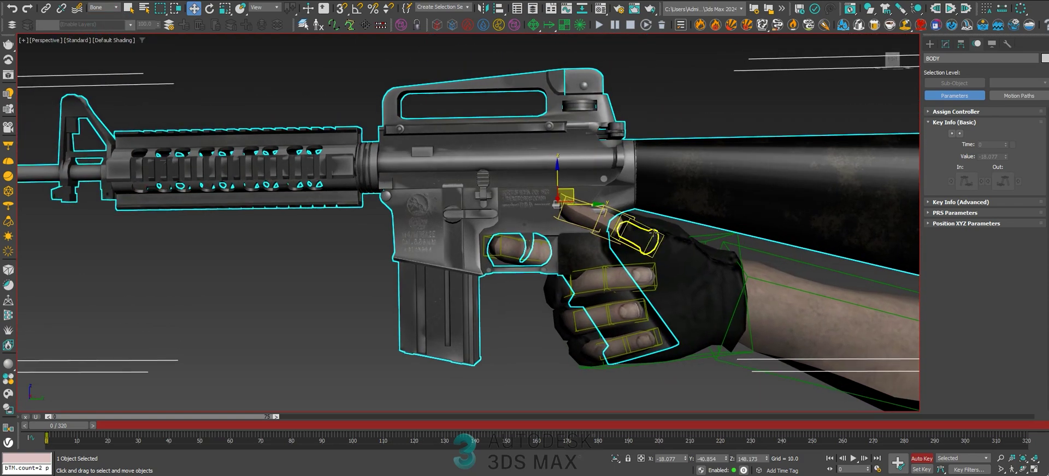
pyautogui.click(654, 232)
pyautogui.press('e')
pyautogui.moveTo(673, 229); pyautogui.dragTo(677, 244)
pyautogui.keyDown('alt'); pyautogui.moveTo(677, 244); pyautogui.dragTo(648, 235, button='middle'); pyautogui.keyUp('alt')
pyautogui.moveTo(630, 264); pyautogui.dragTo(633, 272)
# - Rotate the right thumb's base joint about 20° around its local Z axis to wrap it around the grip
pyautogui.keyDown('alt'); pyautogui.moveTo(632, 271); pyautogui.dragTo(647, 235, button='middle'); pyautogui.keyUp('alt')
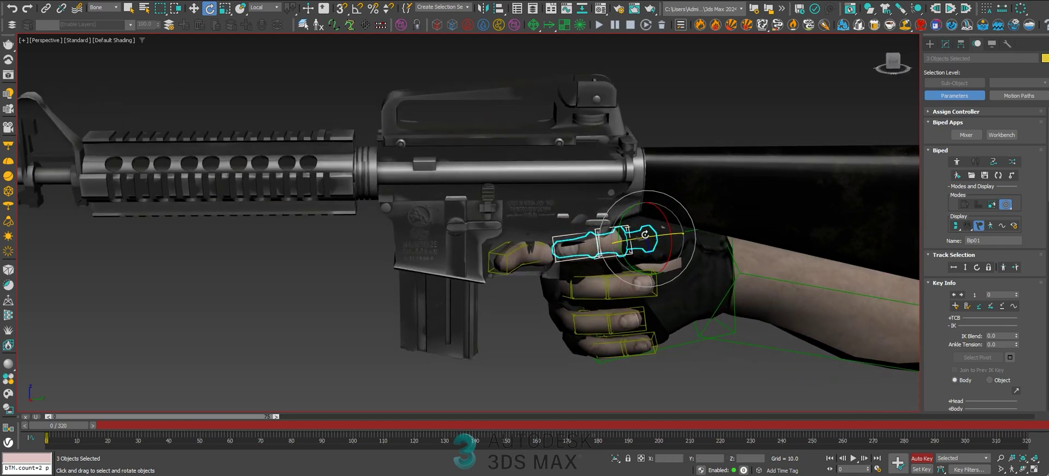
pyautogui.moveTo(663, 240); pyautogui.dragTo(678, 237)
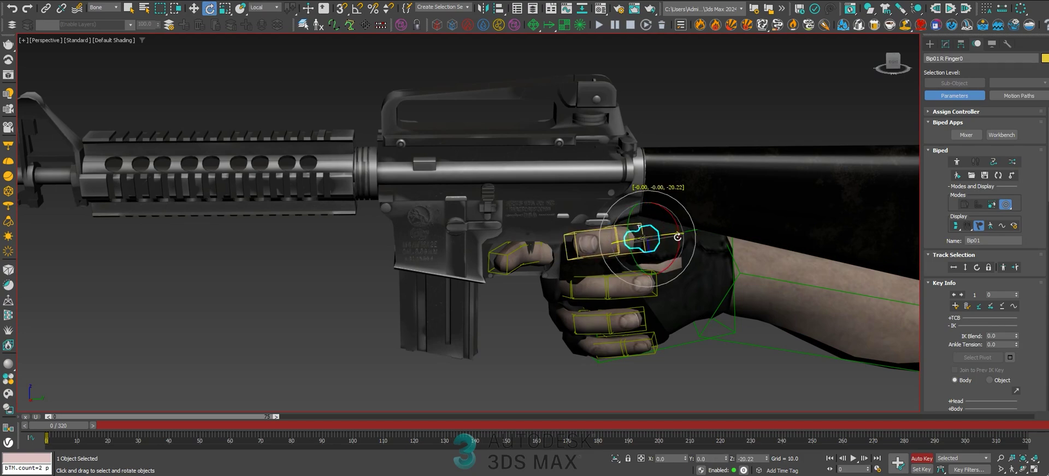
pyautogui.keyDown('alt'); pyautogui.moveTo(636, 244); pyautogui.dragTo(652, 222, button='middle'); pyautogui.keyUp('alt')
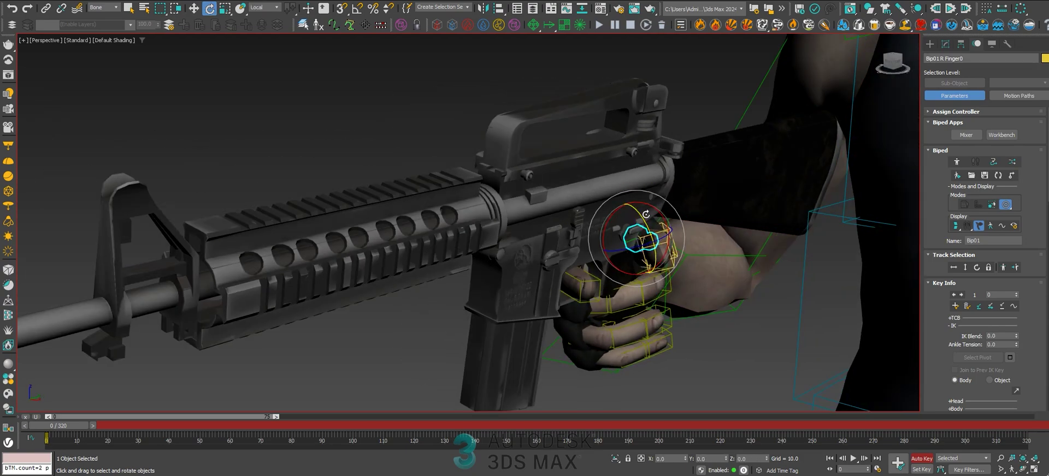
pyautogui.keyDown('alt'); pyautogui.moveTo(663, 235); pyautogui.dragTo(613, 243, button='middle'); pyautogui.keyUp('alt')
# - Select the right index finger's base joint and adjust its rotation at the trigger guard
pyautogui.click(554, 243)
pyautogui.press('e')
pyautogui.keyDown('alt'); pyautogui.moveTo(547, 260); pyautogui.dragTo(705, 246, button='middle'); pyautogui.keyUp('alt')
pyautogui.scroll(-3, 615, 249)
pyautogui.keyDown('alt'); pyautogui.moveTo(617, 248); pyautogui.dragTo(601, 249, button='middle'); pyautogui.keyUp('alt')
pyautogui.press('w')
# - Allow selection of all object types and link the rifle to the biped's right hand as its parent
pyautogui.click(101, 8)
pyautogui.click(101, 16)
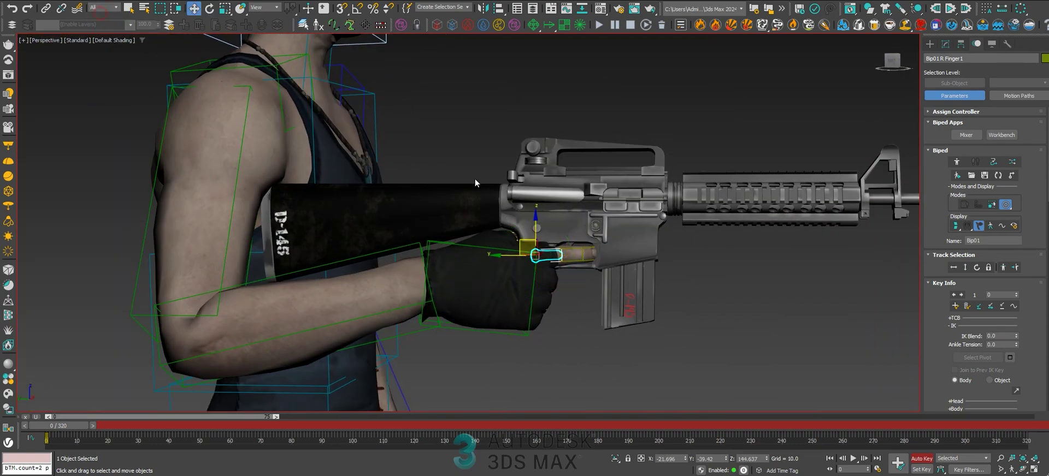
pyautogui.keyDown('alt'); pyautogui.moveTo(579, 203); pyautogui.dragTo(589, 198, button='middle'); pyautogui.keyUp('alt')
pyautogui.click(591, 198)
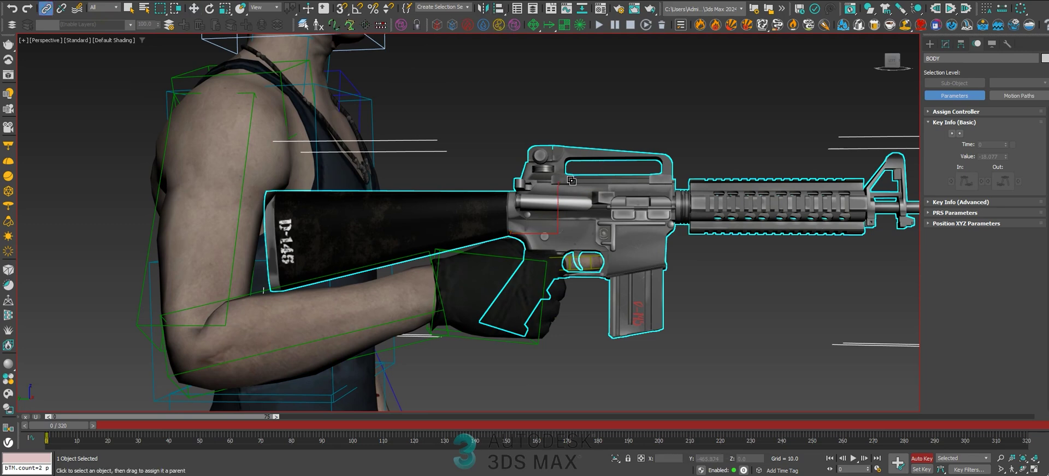
pyautogui.moveTo(454, 254); pyautogui.dragTo(454, 255)
# - Move the right hand slightly to check that the linked rifle follows it
pyautogui.press('w')
pyautogui.click(448, 253)
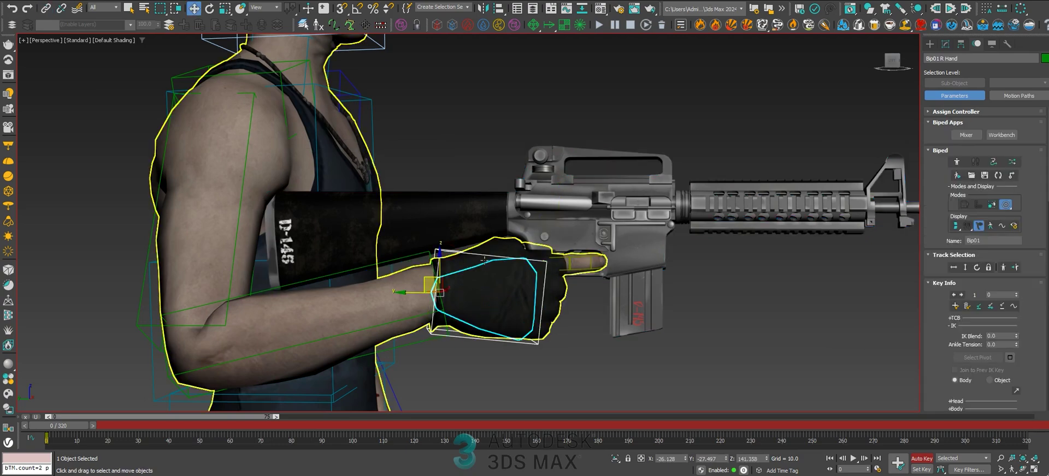
pyautogui.scroll(-10, 430, 250)
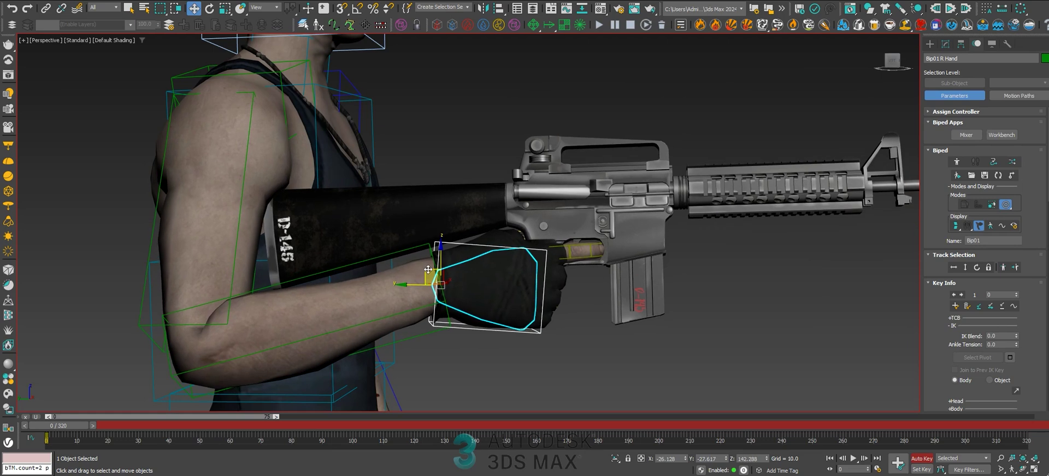
pyautogui.keyDown('alt'); pyautogui.moveTo(446, 288); pyautogui.dragTo(504, 262, button='middle'); pyautogui.keyUp('alt')
pyautogui.scroll(-3, 953, 199)
pyautogui.scroll(3, 956, 188)
pyautogui.moveTo(432, 245)
pyautogui.keyDown('alt'); pyautogui.mouseDown(button='middle')
pyautogui.moveTo(480, 255)
pyautogui.moveTo(426, 251)
pyautogui.mouseUp(button='middle'); pyautogui.keyUp('alt')
pyautogui.scroll(3, 372, 237)
# - Restrict selection to bones and rotate the biped's right forearm to swing the rifle in front of the torso
pyautogui.click(382, 230)
pyautogui.press('e')
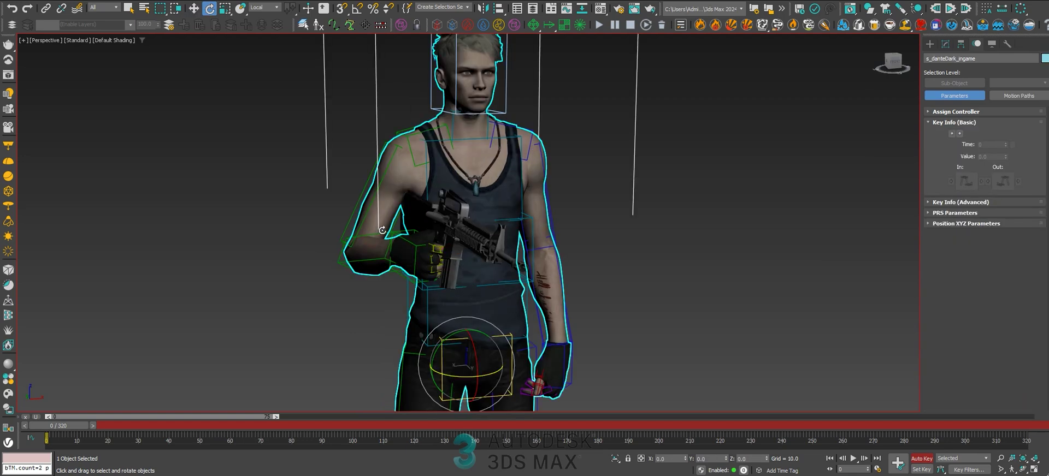
pyautogui.click(377, 233)
pyautogui.click(104, 8)
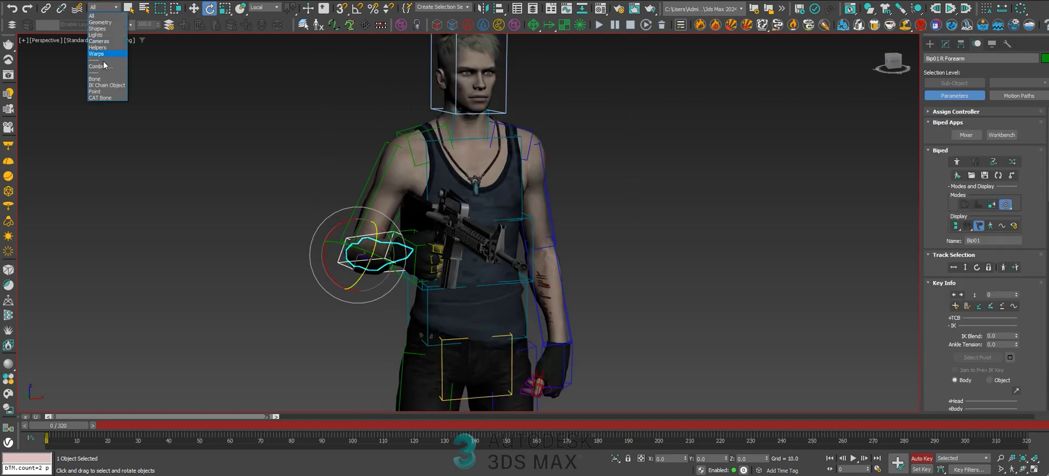
pyautogui.click(101, 80)
pyautogui.press('w')
pyautogui.press('e')
pyautogui.moveTo(339, 223); pyautogui.dragTo(395, 223)
pyautogui.press('w')
# - Adjust the right arm's pose and rotate the forearm about 31° around its local X axis
pyautogui.keyDown('alt'); pyautogui.moveTo(395, 223); pyautogui.dragTo(363, 241, button='middle'); pyautogui.keyUp('alt')
pyautogui.moveTo(359, 181); pyautogui.dragTo(390, 242)
pyautogui.keyDown('alt'); pyautogui.moveTo(390, 241); pyautogui.dragTo(372, 232, button='middle'); pyautogui.keyUp('alt')
pyautogui.moveTo(361, 236); pyautogui.dragTo(353, 259)
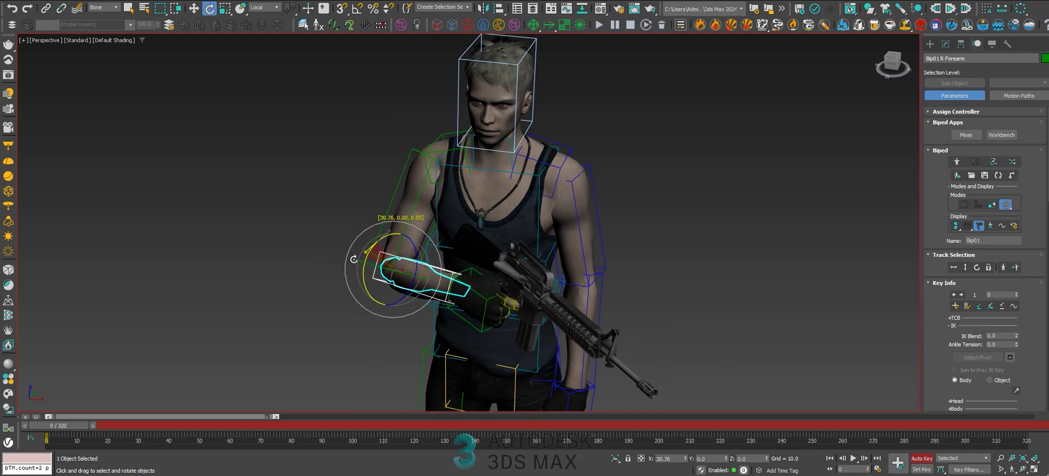
pyautogui.press('w')
# - Reposition the right arm and move the right hand down so the rifle is carried lower across the body
pyautogui.keyDown('alt'); pyautogui.moveTo(407, 254); pyautogui.dragTo(411, 280, button='middle'); pyautogui.keyUp('alt')
pyautogui.moveTo(410, 257)
pyautogui.mouseDown()
pyautogui.moveTo(403, 232)
pyautogui.moveTo(400, 253)
pyautogui.mouseUp()
pyautogui.click(446, 298)
pyautogui.keyDown('alt'); pyautogui.moveTo(446, 298); pyautogui.dragTo(454, 295, button='middle'); pyautogui.keyUp('alt')
pyautogui.moveTo(454, 295); pyautogui.dragTo(402, 334)
# - Rotate the right hand at the wrist in local coordinates to angle the rifle diagonally across the front of the body
pyautogui.click(269, 17)
pyautogui.keyDown('alt'); pyautogui.moveTo(522, 261); pyautogui.dragTo(444, 256, button='middle'); pyautogui.keyUp('alt')
pyautogui.scroll(3, 394, 324)
pyautogui.keyDown('alt'); pyautogui.moveTo(393, 324); pyautogui.dragTo(404, 328, button='middle'); pyautogui.keyUp('alt')
pyautogui.press('e')
pyautogui.moveTo(418, 334); pyautogui.dragTo(425, 293)
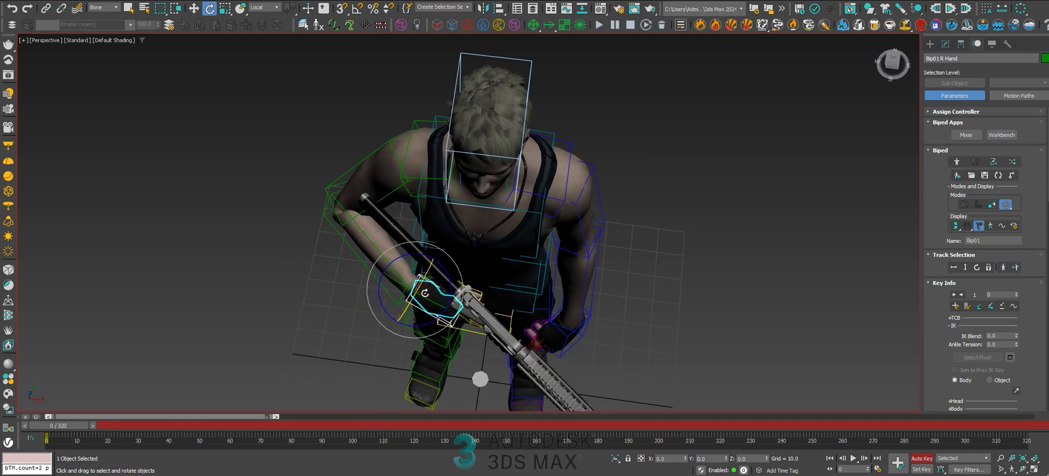
# - Move and rotate the right hand to refine how high and at what angle the rifle crosses the torso
pyautogui.press('w')
pyautogui.keyDown('alt'); pyautogui.moveTo(425, 294); pyautogui.dragTo(436, 277, button='middle'); pyautogui.keyUp('alt')
pyautogui.moveTo(437, 277)
pyautogui.mouseDown()
pyautogui.moveTo(447, 251)
pyautogui.moveTo(431, 268)
pyautogui.mouseUp()
pyautogui.keyDown('alt'); pyautogui.moveTo(445, 261); pyautogui.dragTo(441, 264, button='middle'); pyautogui.keyUp('alt')
pyautogui.press('e')
pyautogui.moveTo(440, 264); pyautogui.dragTo(437, 313)
pyautogui.press('e')
pyautogui.press('w')
pyautogui.keyDown('alt'); pyautogui.moveTo(411, 310); pyautogui.dragTo(412, 297, button='middle'); pyautogui.keyUp('alt')
pyautogui.moveTo(411, 297); pyautogui.dragTo(412, 279)
pyautogui.keyDown('alt'); pyautogui.moveTo(411, 279); pyautogui.dragTo(441, 274, button='middle'); pyautogui.keyUp('alt')
# - Rotate the right clavicle, turning it about 9° around its local Z axis, to adjust the shoulder
pyautogui.click(347, 182)
pyautogui.press('e')
pyautogui.moveTo(365, 191); pyautogui.dragTo(354, 192)
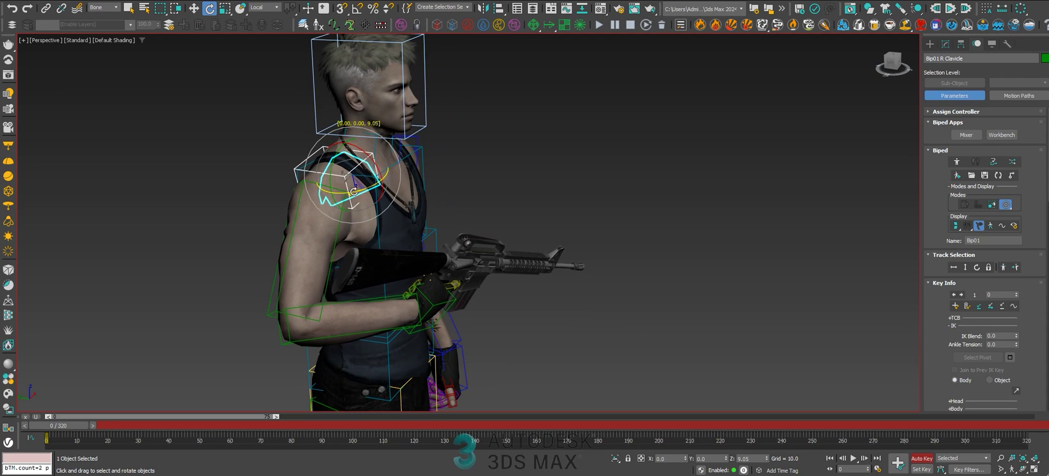
pyautogui.moveTo(329, 163); pyautogui.dragTo(327, 170)
# - Rotate the right forearm and right hand to adjust the elbow bend and the tilt of the rifle
pyautogui.keyDown('alt'); pyautogui.moveTo(350, 197); pyautogui.dragTo(369, 197, button='middle'); pyautogui.keyUp('alt')
pyautogui.press('w')
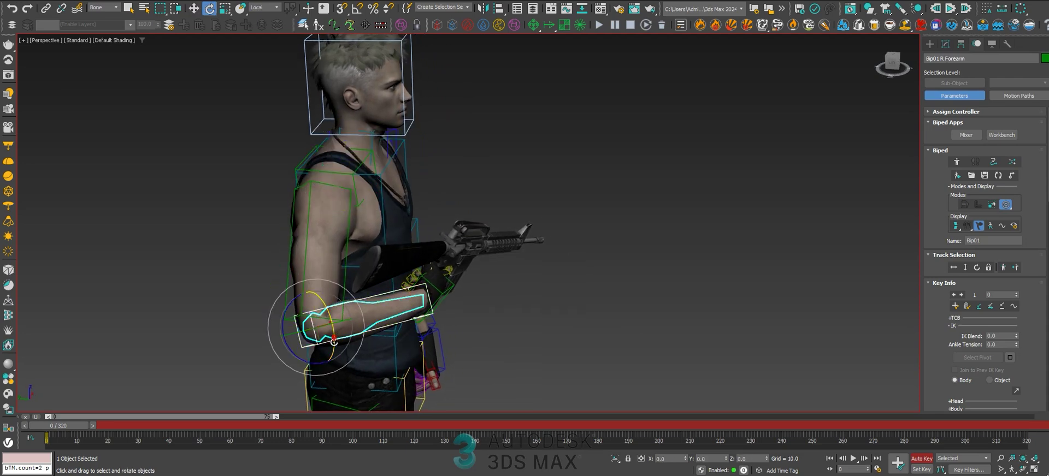
pyautogui.moveTo(334, 337); pyautogui.dragTo(334, 346)
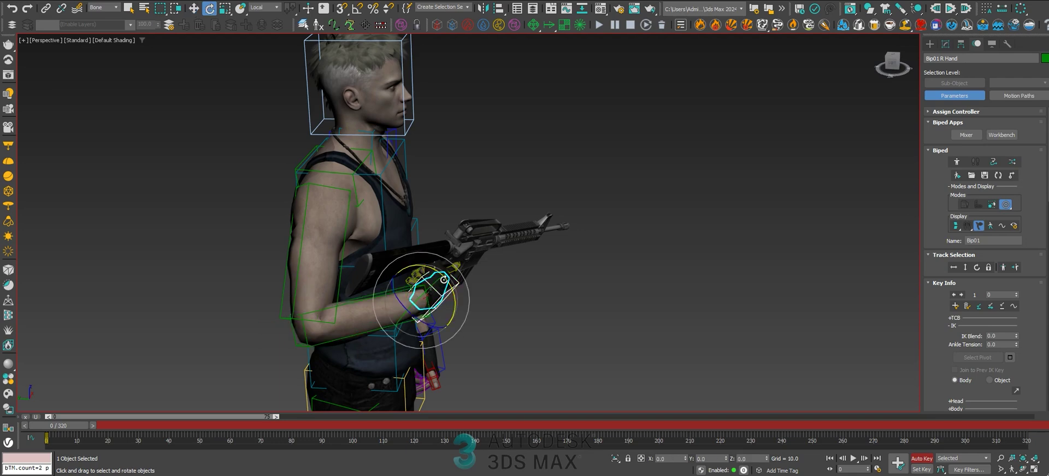
pyautogui.moveTo(438, 268); pyautogui.dragTo(436, 266)
pyautogui.click(454, 287)
pyautogui.keyDown('alt'); pyautogui.moveTo(460, 289); pyautogui.dragTo(441, 274, button='middle'); pyautogui.keyUp('alt')
pyautogui.moveTo(430, 262); pyautogui.dragTo(435, 282)
# - Move the right hand to settle the rifle diagonally in front of the lower chest
pyautogui.press('w')
pyautogui.keyDown('alt'); pyautogui.moveTo(438, 274); pyautogui.dragTo(426, 282, button='middle'); pyautogui.keyUp('alt')
pyautogui.moveTo(423, 276); pyautogui.dragTo(428, 289)
pyautogui.keyDown('alt'); pyautogui.moveTo(427, 288); pyautogui.dragTo(513, 270, button='middle'); pyautogui.keyUp('alt')
pyautogui.press('e')
pyautogui.press('w')
pyautogui.scroll(-3, 488, 251)
pyautogui.keyDown('alt'); pyautogui.moveTo(553, 359); pyautogui.dragTo(431, 229, button='middle'); pyautogui.keyUp('alt')
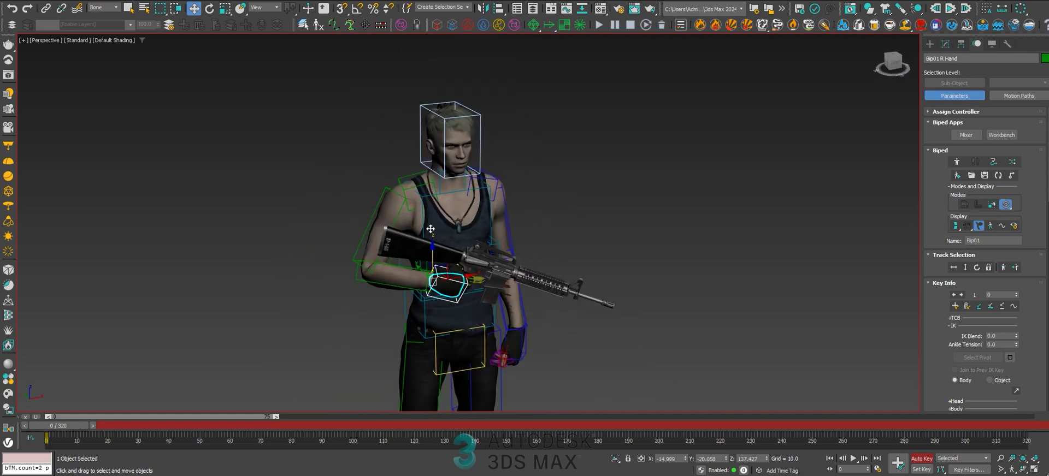
# - Copy the posture of the right clavicle, upper arm and forearm and paste it opposite onto the left arm
pyautogui.doubleClick(418, 180)
pyautogui.keyDown('alt'); pyautogui.moveTo(432, 185); pyautogui.dragTo(491, 197, button='middle'); pyautogui.keyUp('alt')
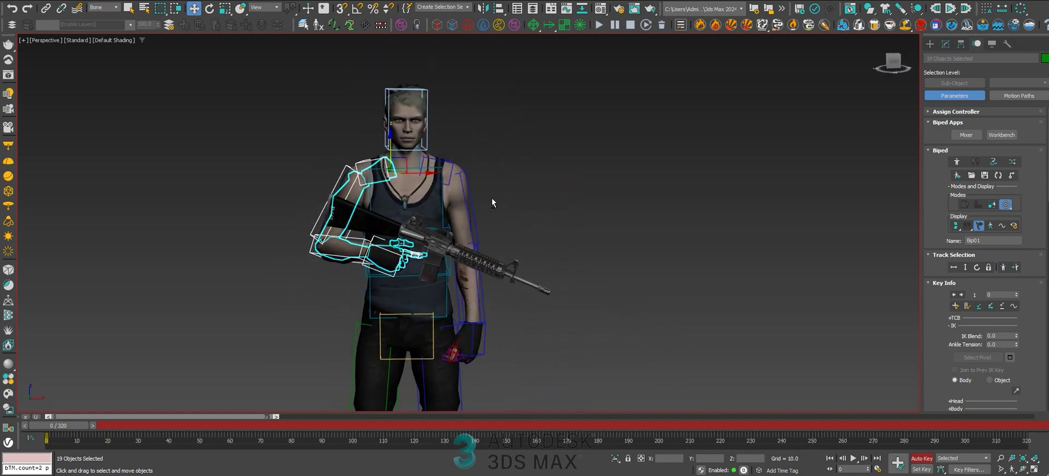
pyautogui.scroll(4, 462, 209)
pyautogui.keyDown('alt'); pyautogui.moveTo(446, 309); pyautogui.dragTo(434, 284, button='middle'); pyautogui.keyUp('alt')
pyautogui.moveTo(434, 285); pyautogui.dragTo(432, 265, button='middle')
pyautogui.moveTo(477, 203); pyautogui.dragTo(474, 215, button='middle')
pyautogui.keyDown('alt'); pyautogui.moveTo(439, 183); pyautogui.dragTo(470, 206, button='middle'); pyautogui.keyUp('alt')
pyautogui.scroll(-5, 933, 239)
pyautogui.scroll(-5, 932, 239)
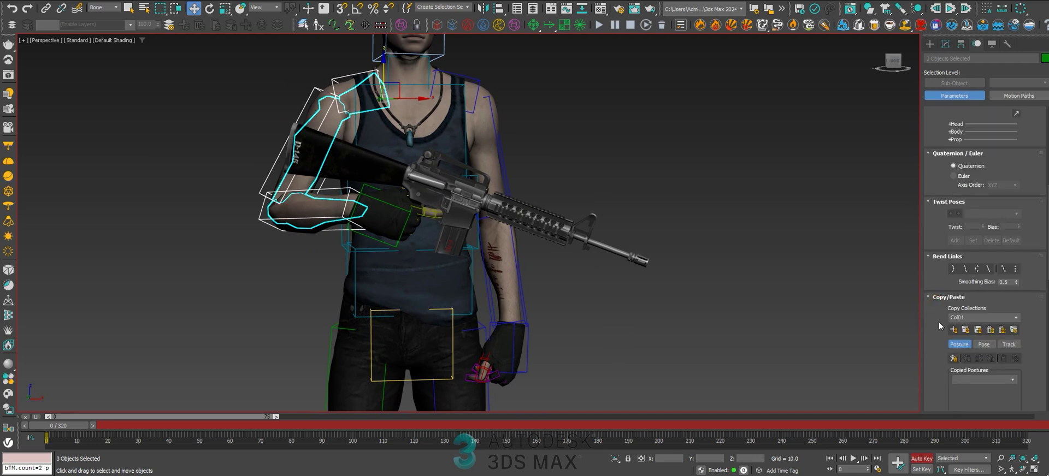
pyautogui.click(953, 263)
pyautogui.click(978, 263)
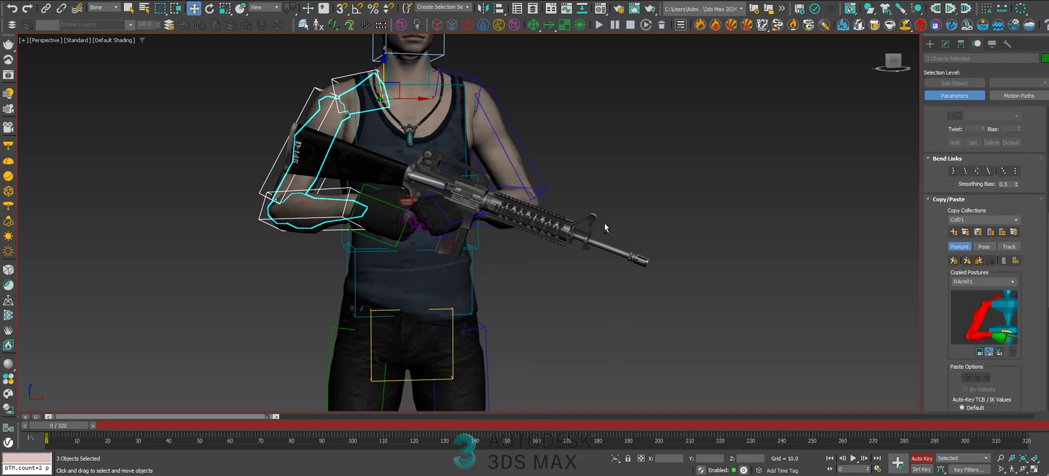
# - Rotate the left hand and move it down and outward, away from the right hand, below the rifle
pyautogui.keyDown('alt'); pyautogui.moveTo(613, 224); pyautogui.dragTo(556, 226, button='middle'); pyautogui.keyUp('alt')
pyautogui.click(450, 220)
pyautogui.keyDown('alt'); pyautogui.moveTo(487, 238); pyautogui.dragTo(471, 245, button='middle'); pyautogui.keyUp('alt')
pyautogui.press('e')
pyautogui.moveTo(479, 236); pyautogui.dragTo(502, 297)
pyautogui.press('w')
pyautogui.keyDown('alt'); pyautogui.moveTo(547, 232); pyautogui.dragTo(474, 238, button='middle'); pyautogui.keyUp('alt')
pyautogui.moveTo(477, 215); pyautogui.dragTo(488, 258)
pyautogui.keyDown('alt'); pyautogui.moveTo(489, 258); pyautogui.dragTo(528, 289, button='middle'); pyautogui.keyUp('alt')
pyautogui.press('e')
# - Move the left forearm to reposition the elbow beside the torso and slightly higher
pyautogui.click(569, 188)
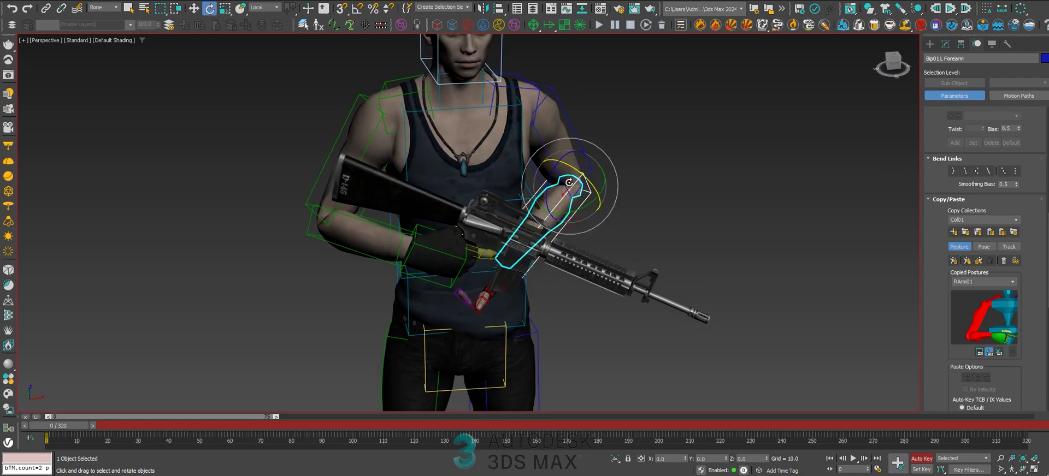
pyautogui.press('w')
pyautogui.keyDown('alt'); pyautogui.moveTo(615, 185); pyautogui.dragTo(581, 213, button='middle'); pyautogui.keyUp('alt')
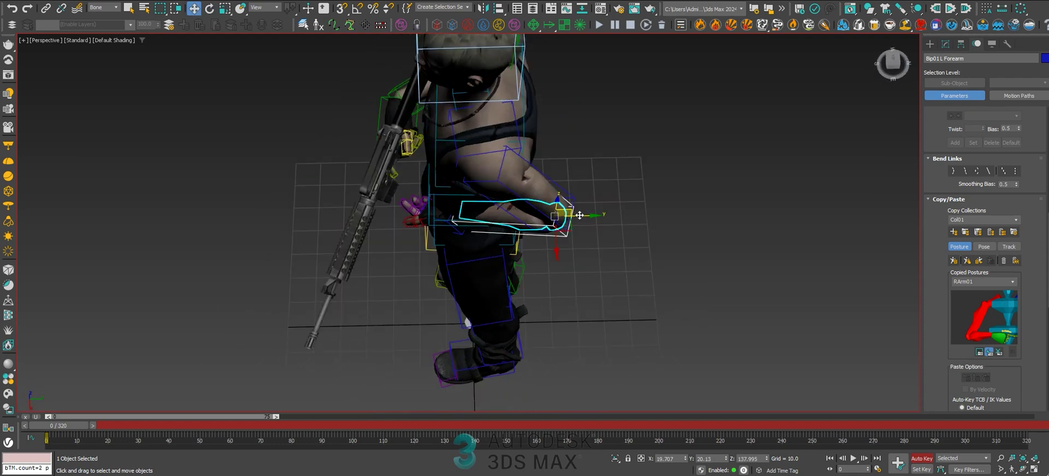
pyautogui.moveTo(548, 241); pyautogui.dragTo(514, 259)
pyautogui.keyDown('alt'); pyautogui.moveTo(431, 248); pyautogui.dragTo(471, 228, button='middle'); pyautogui.keyUp('alt')
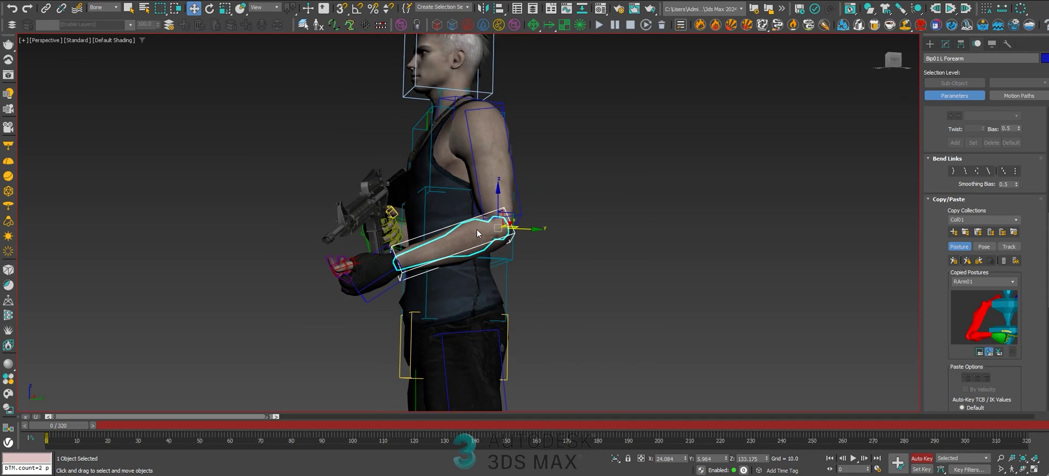
pyautogui.scroll(4, 471, 227)
pyautogui.moveTo(524, 212); pyautogui.dragTo(527, 181)
pyautogui.keyDown('alt'); pyautogui.moveTo(527, 181); pyautogui.dragTo(416, 257, button='middle'); pyautogui.keyUp('alt')
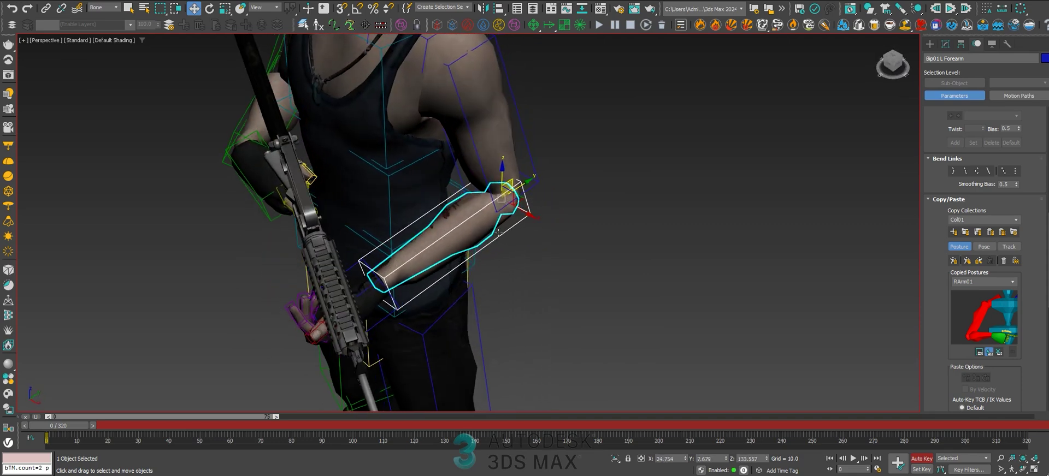
# - Move the left hand up against the underside of the rifle's handguard
pyautogui.click(381, 306)
pyautogui.click(373, 288)
pyautogui.keyDown('alt'); pyautogui.moveTo(372, 287); pyautogui.dragTo(484, 252, button='middle'); pyautogui.keyUp('alt')
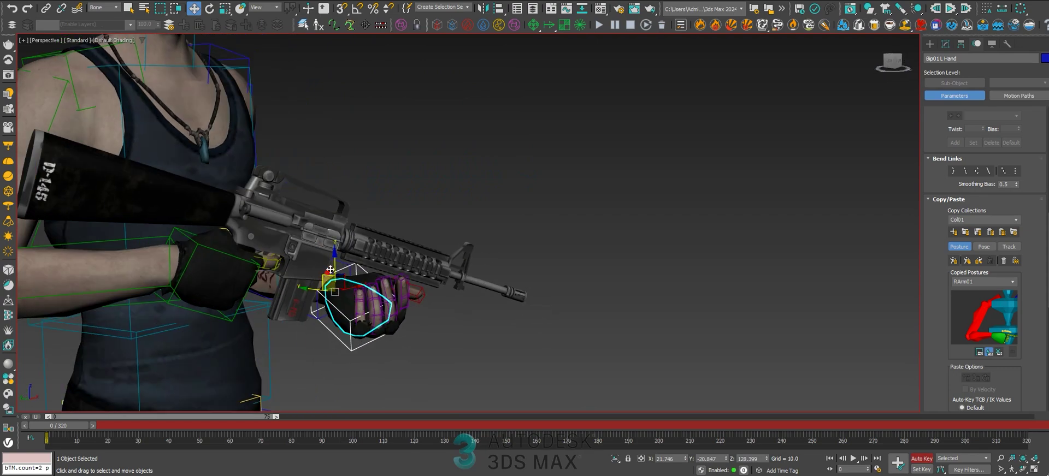
pyautogui.moveTo(330, 271); pyautogui.dragTo(343, 252)
pyautogui.keyDown('alt'); pyautogui.moveTo(522, 249); pyautogui.dragTo(438, 277, button='middle'); pyautogui.keyUp('alt')
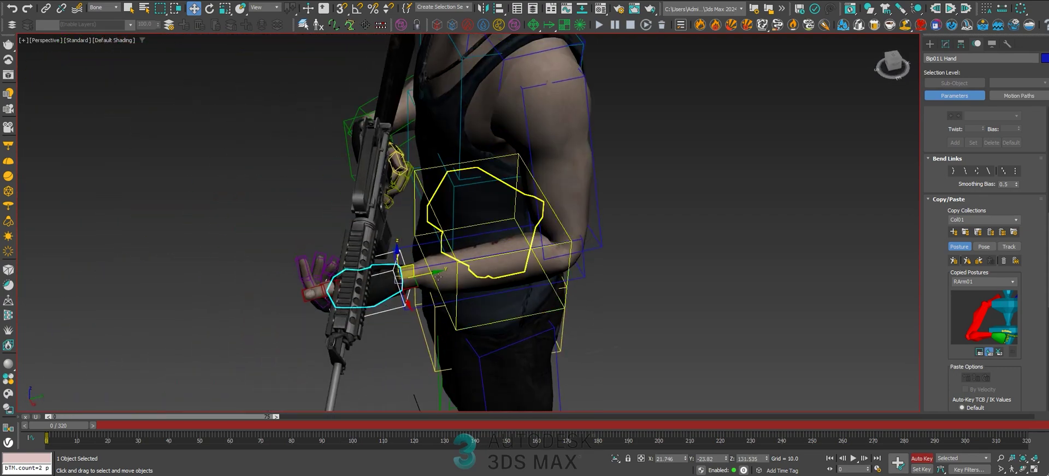
pyautogui.moveTo(421, 277); pyautogui.dragTo(446, 283)
pyautogui.moveTo(424, 286)
pyautogui.keyDown('alt'); pyautogui.mouseDown(button='middle')
pyautogui.moveTo(492, 244)
pyautogui.moveTo(422, 300)
pyautogui.mouseUp(button='middle'); pyautogui.keyUp('alt')
# - Rotate the left hand's finger bones so the fingers wrap around the rifle's handguard
pyautogui.scroll(3, 457, 262)
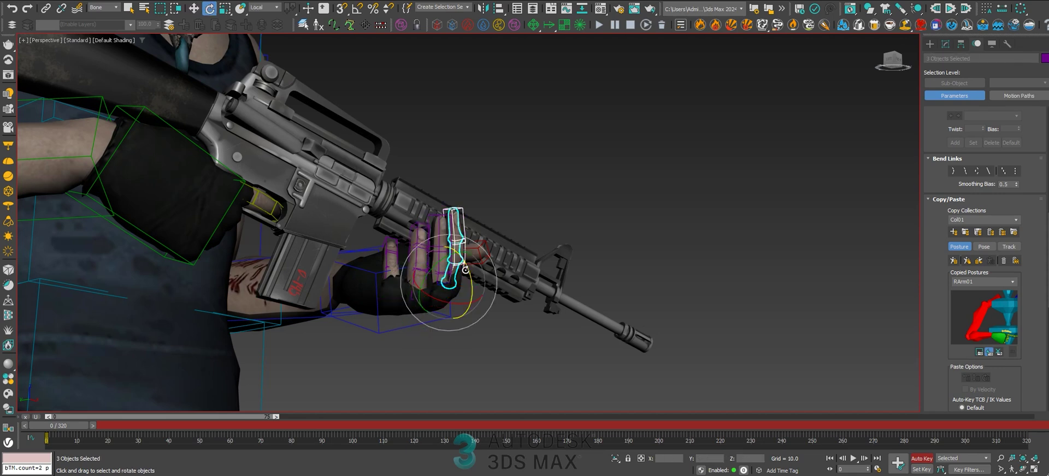
pyautogui.press('e')
pyautogui.keyDown('alt'); pyautogui.moveTo(394, 296); pyautogui.dragTo(417, 270, button='middle'); pyautogui.keyUp('alt')
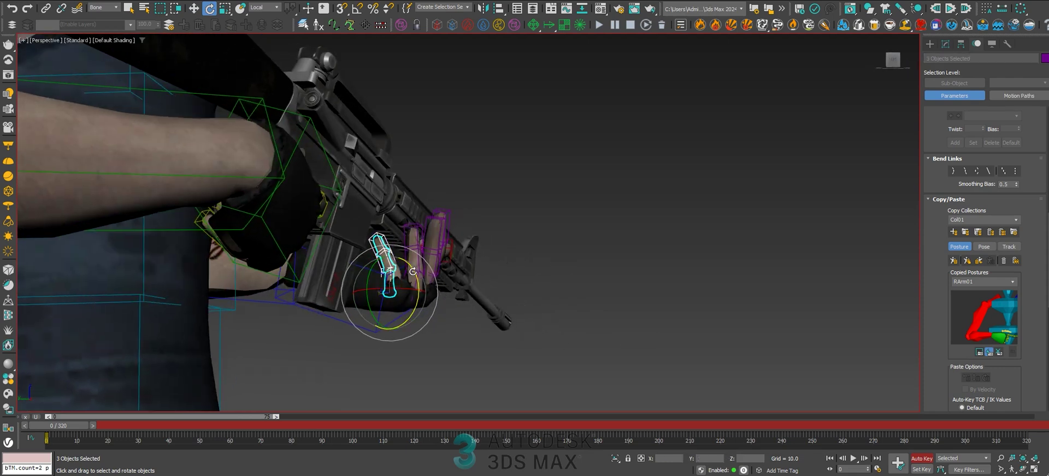
pyautogui.click(397, 283)
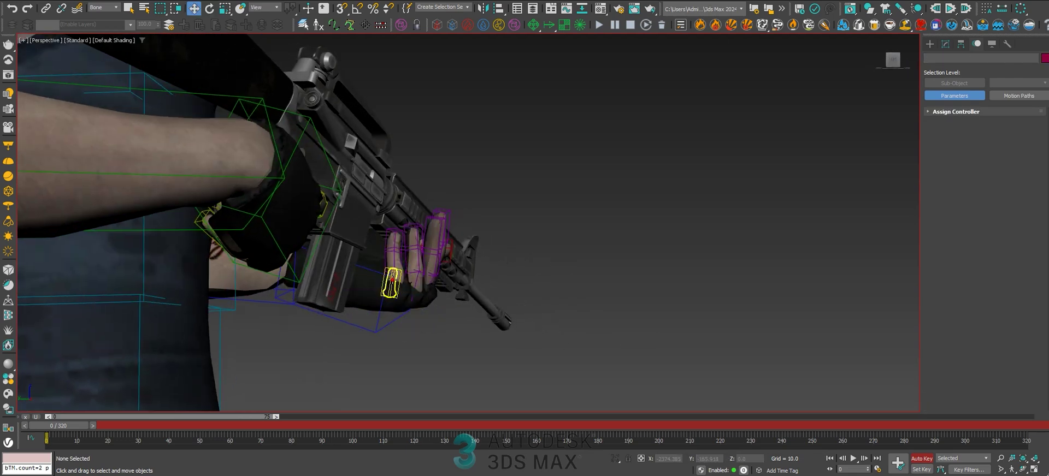
pyautogui.press('e')
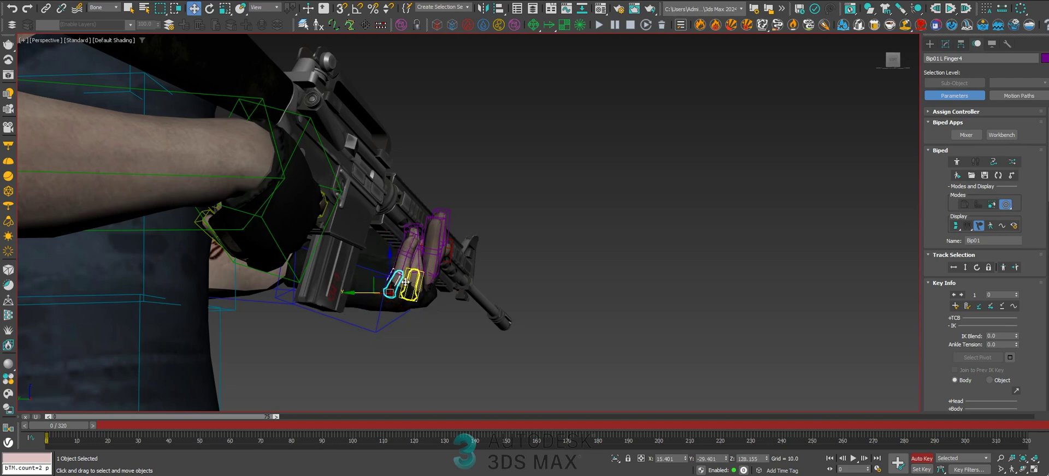
pyautogui.click(420, 244)
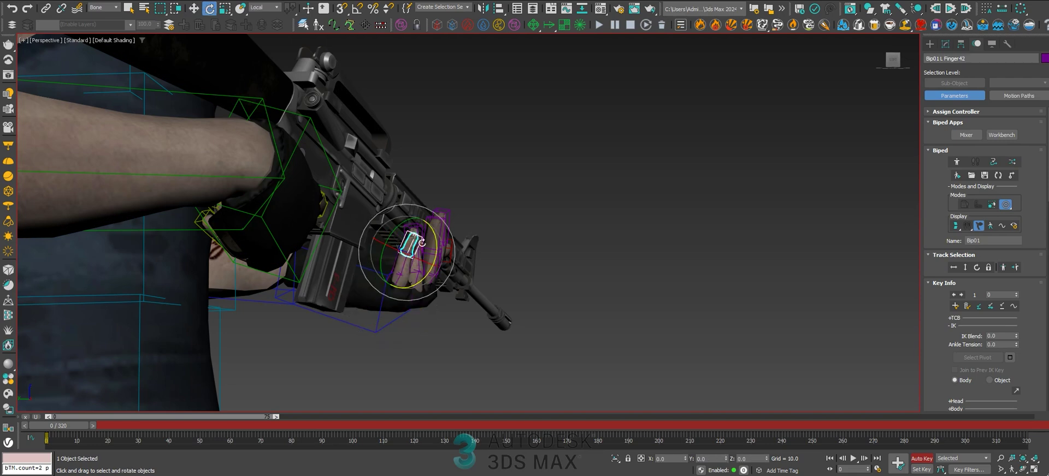
pyautogui.keyDown('alt'); pyautogui.moveTo(558, 234); pyautogui.dragTo(442, 277, button='middle'); pyautogui.keyUp('alt')
pyautogui.press('w')
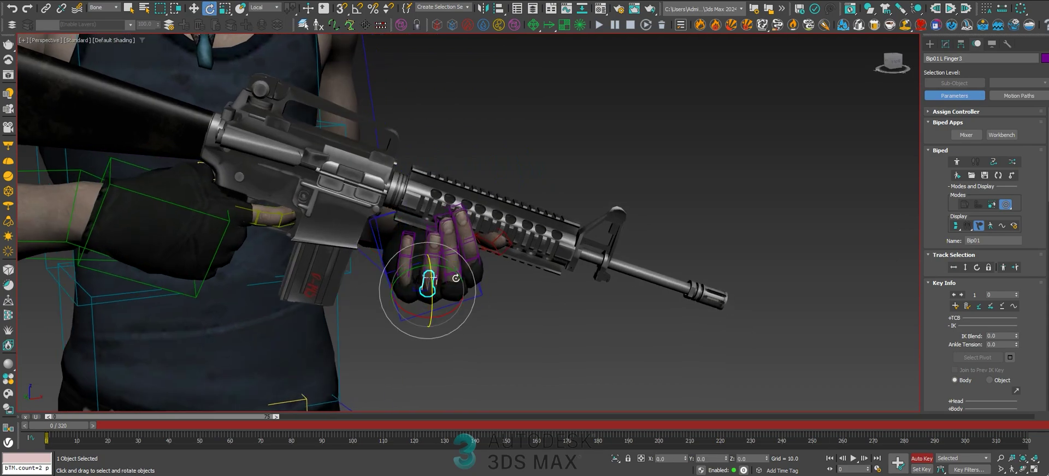
# - Rotate the base bone of the left thumb about -54° around its local Z axis, on the near side of the handguard
pyautogui.keyDown('alt'); pyautogui.moveTo(538, 270); pyautogui.dragTo(411, 249, button='middle'); pyautogui.keyUp('alt')
pyautogui.press('w')
pyautogui.click(448, 237)
pyautogui.press('e')
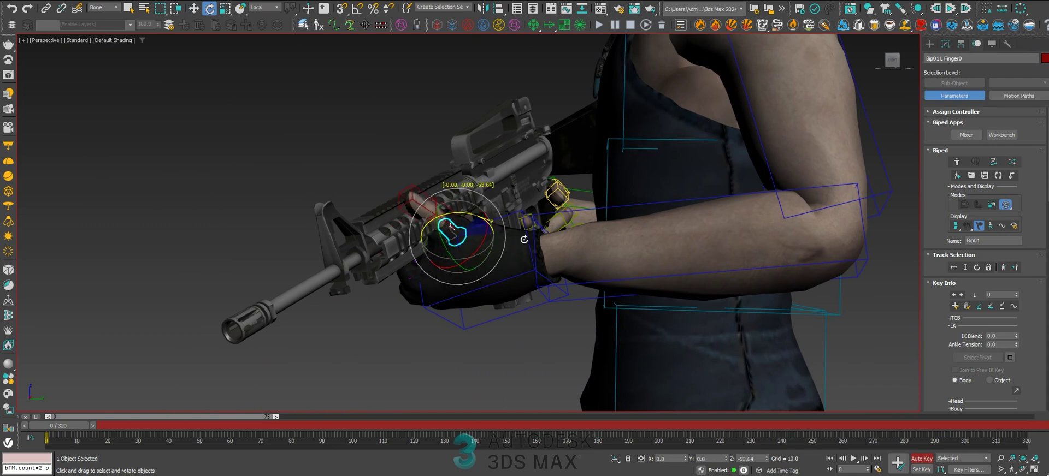
pyautogui.keyDown('alt'); pyautogui.moveTo(470, 242); pyautogui.dragTo(524, 262, button='middle'); pyautogui.keyUp('alt')
# - Set a sliding key on the left hand and rotate the hand about 9° around its local X axis
pyautogui.click(542, 252)
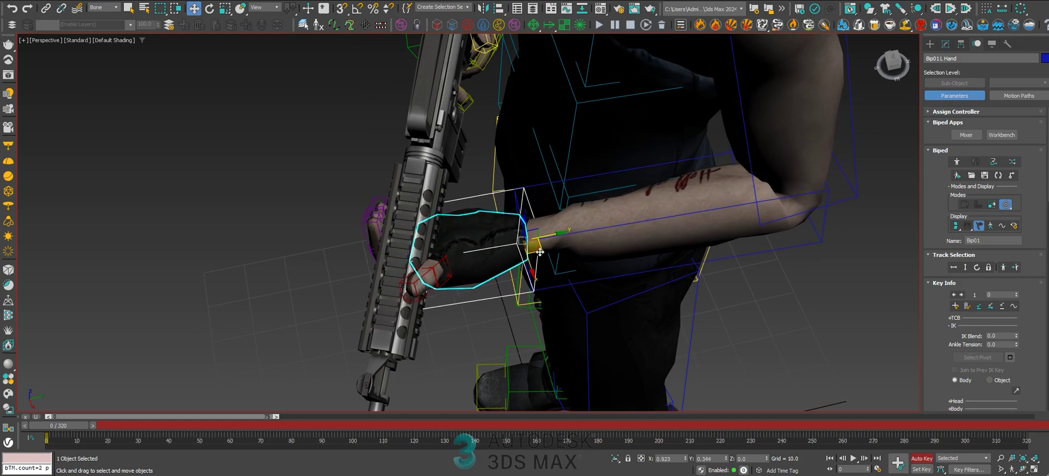
pyautogui.keyDown('alt'); pyautogui.moveTo(543, 252); pyautogui.dragTo(533, 204, button='middle'); pyautogui.keyUp('alt')
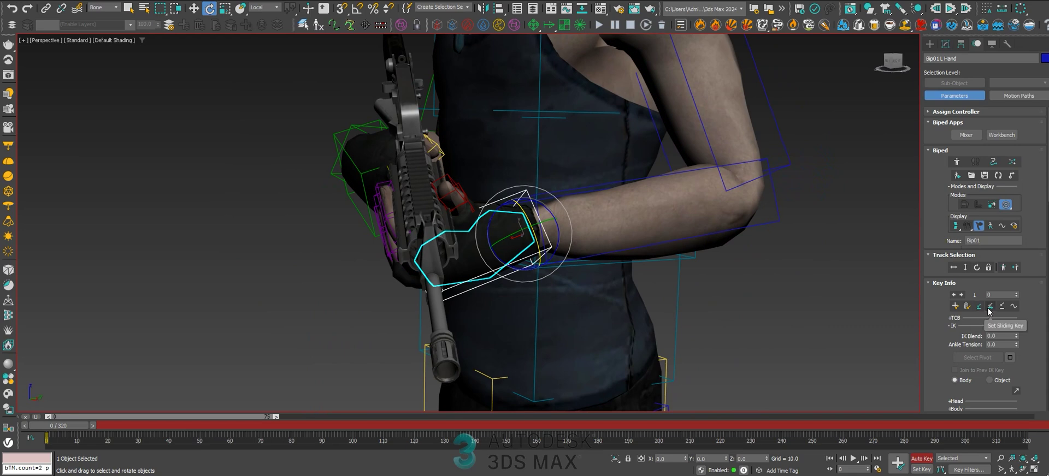
pyautogui.keyDown('alt'); pyautogui.moveTo(553, 221); pyautogui.dragTo(555, 235, button='middle'); pyautogui.keyUp('alt')
pyautogui.moveTo(555, 235); pyautogui.dragTo(553, 259)
pyautogui.keyDown('alt'); pyautogui.moveTo(552, 259); pyautogui.dragTo(530, 245, button='middle'); pyautogui.keyUp('alt')
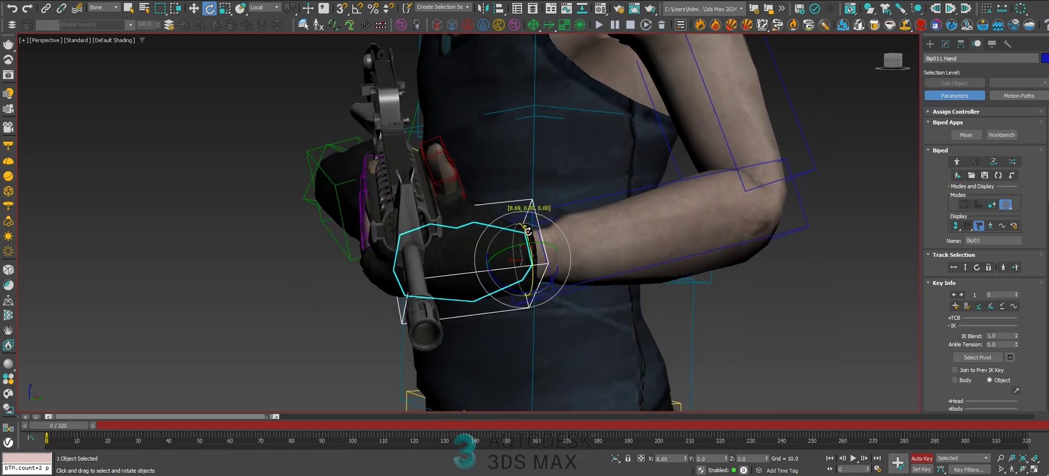
pyautogui.moveTo(545, 289); pyautogui.dragTo(545, 288)
# - Rotate the left hand a further 9.5° or so around its local X axis to align the palm with the handguard
pyautogui.keyDown('alt'); pyautogui.moveTo(545, 288); pyautogui.dragTo(514, 258, button='middle'); pyautogui.keyUp('alt')
pyautogui.press('w')
pyautogui.press('e')
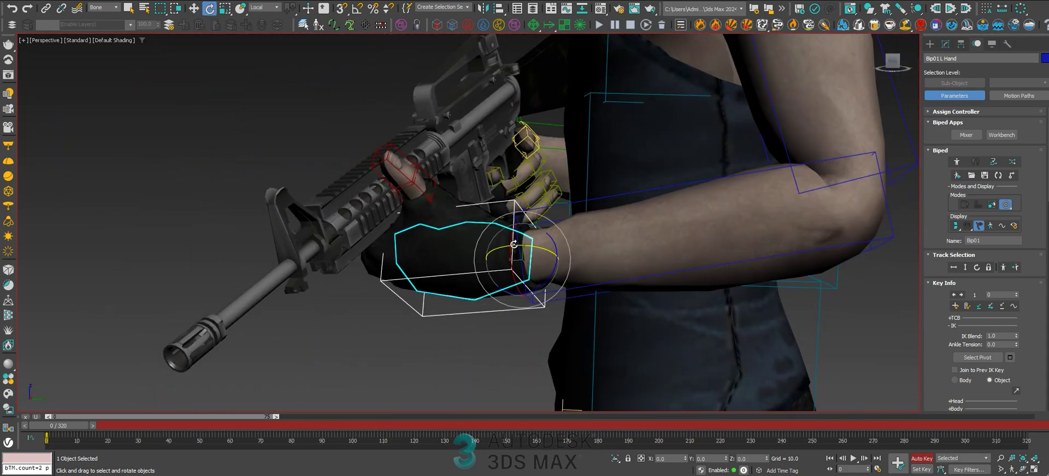
pyautogui.moveTo(531, 274); pyautogui.dragTo(519, 255)
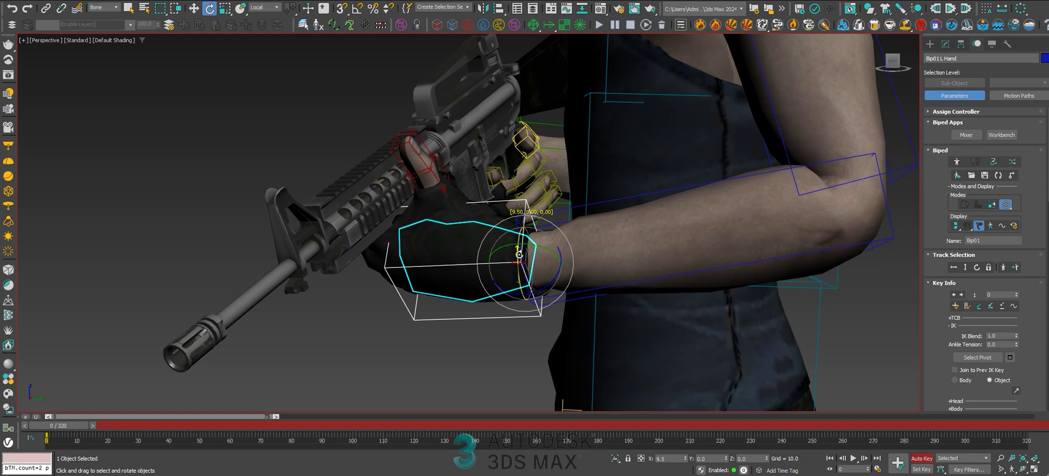
pyautogui.keyDown('alt'); pyautogui.moveTo(519, 254); pyautogui.dragTo(547, 251, button='middle'); pyautogui.keyUp('alt')
# - Rotate the left hand about -6° around its local Y axis and move it snugly against the handguard
pyautogui.press('w')
pyautogui.moveTo(539, 246); pyautogui.dragTo(532, 243)
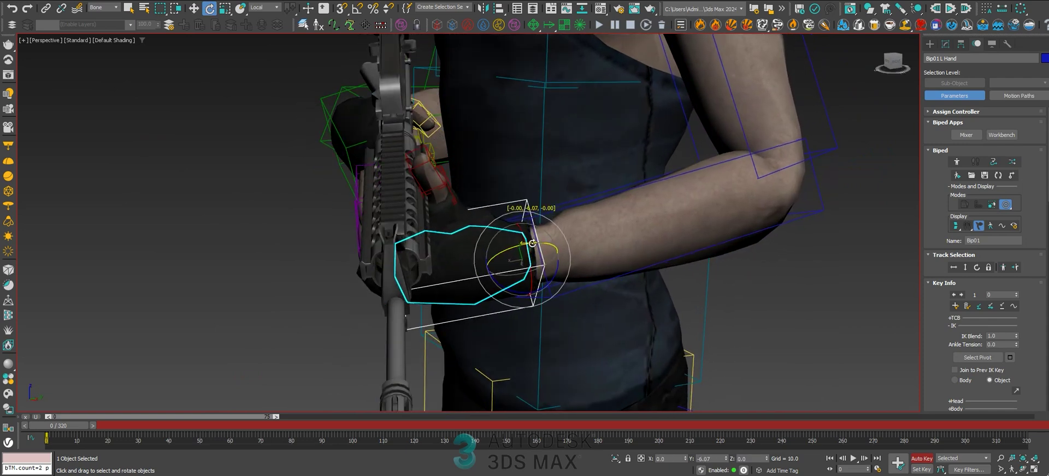
pyautogui.moveTo(524, 293); pyautogui.dragTo(517, 273)
pyautogui.keyDown('alt'); pyautogui.moveTo(513, 263); pyautogui.dragTo(578, 286, button='middle'); pyautogui.keyUp('alt')
pyautogui.moveTo(491, 202); pyautogui.dragTo(498, 198)
pyautogui.keyDown('alt'); pyautogui.moveTo(557, 192); pyautogui.dragTo(523, 233, button='middle'); pyautogui.keyUp('alt')
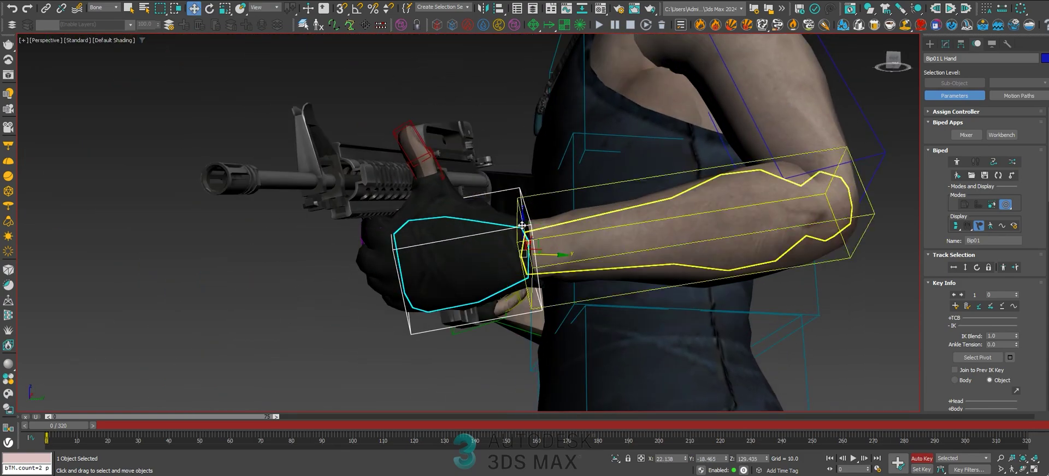
pyautogui.press('w')
pyautogui.moveTo(522, 233); pyautogui.dragTo(526, 230)
# - Select the left thumb's whole bone chain and rotate it to rest along the side of the handguard
pyautogui.doubleClick(453, 199)
pyautogui.press('e')
pyautogui.keyDown('alt'); pyautogui.moveTo(453, 199); pyautogui.dragTo(541, 191, button='middle'); pyautogui.keyUp('alt')
pyautogui.keyDown('alt'); pyautogui.moveTo(439, 165); pyautogui.dragTo(491, 206, button='middle'); pyautogui.keyUp('alt')
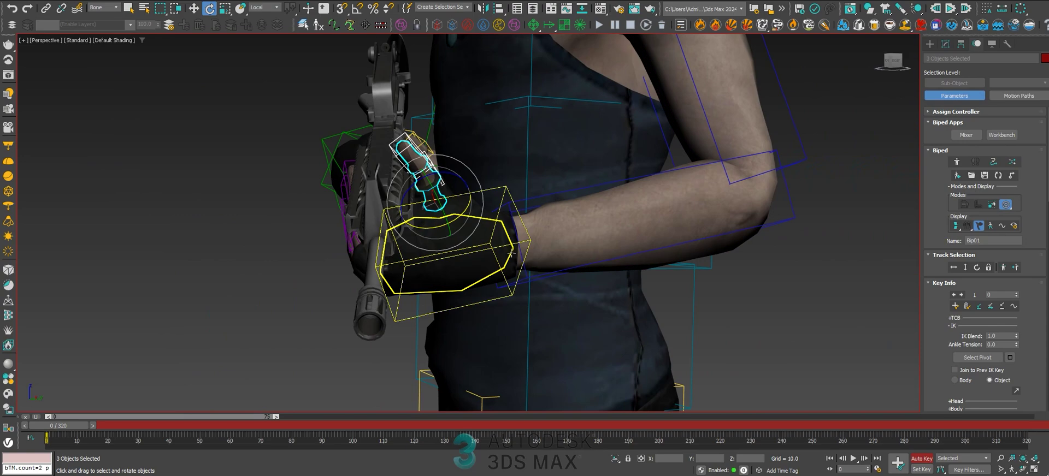
pyautogui.doubleClick(491, 207)
pyautogui.keyDown('alt'); pyautogui.moveTo(417, 185); pyautogui.dragTo(414, 188); pyautogui.keyUp('alt')
# - Rotate the outer joints of the left hand's two rearmost fingers to adjust their curl under the handguard
pyautogui.moveTo(391, 218)
pyautogui.keyDown('alt'); pyautogui.mouseDown(button='middle')
pyautogui.moveTo(425, 256)
pyautogui.moveTo(419, 228)
pyautogui.moveTo(461, 255)
pyautogui.moveTo(402, 226)
pyautogui.mouseUp(button='middle'); pyautogui.keyUp('alt')
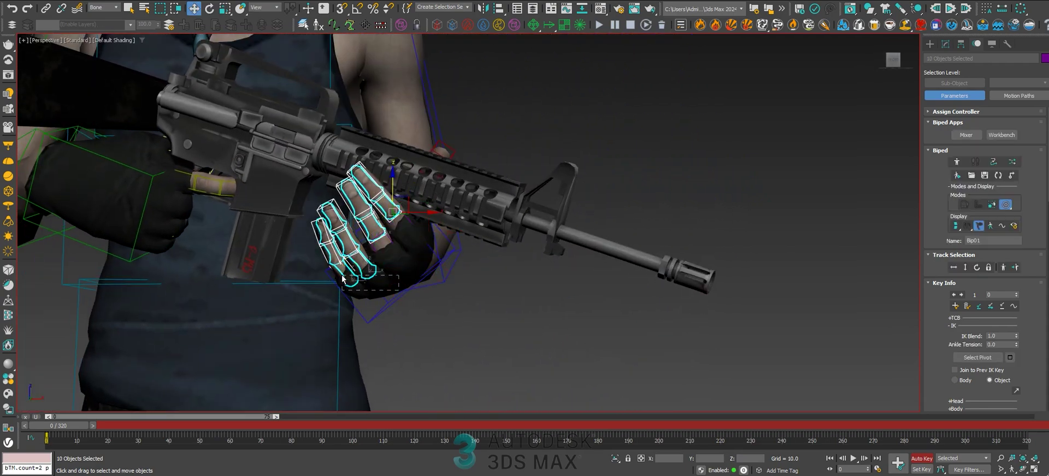
pyautogui.keyDown('alt'); pyautogui.moveTo(380, 208); pyautogui.dragTo(460, 278, button='middle'); pyautogui.keyUp('alt')
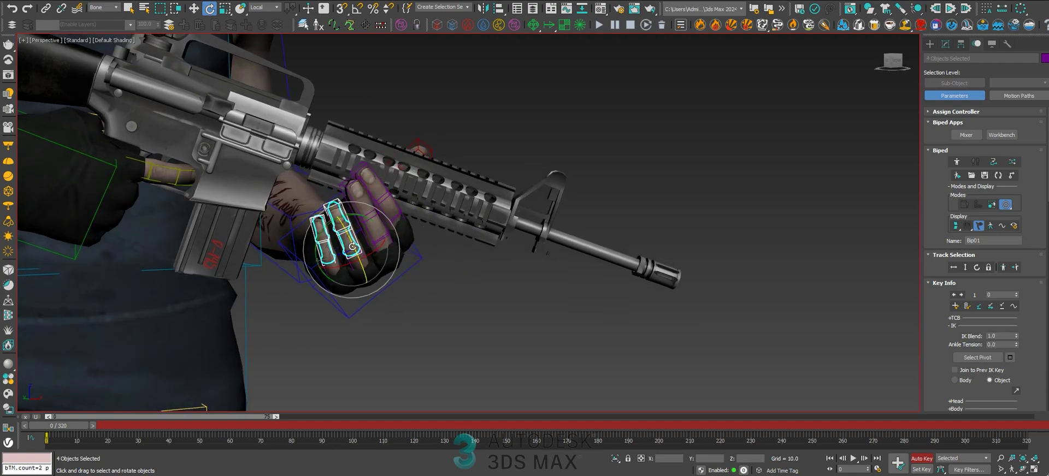
pyautogui.keyDown('alt'); pyautogui.moveTo(345, 220); pyautogui.dragTo(450, 224, button='middle'); pyautogui.keyUp('alt')
pyautogui.scroll(-8, 404, 224)
pyautogui.moveTo(450, 224); pyautogui.dragTo(459, 246, button='middle')
# - Select the biped's left hand, set the selection filter to All, and assign the rifle's body as the hand's IK object
pyautogui.press('w')
pyautogui.scroll(5, 446, 246)
pyautogui.click(446, 266)
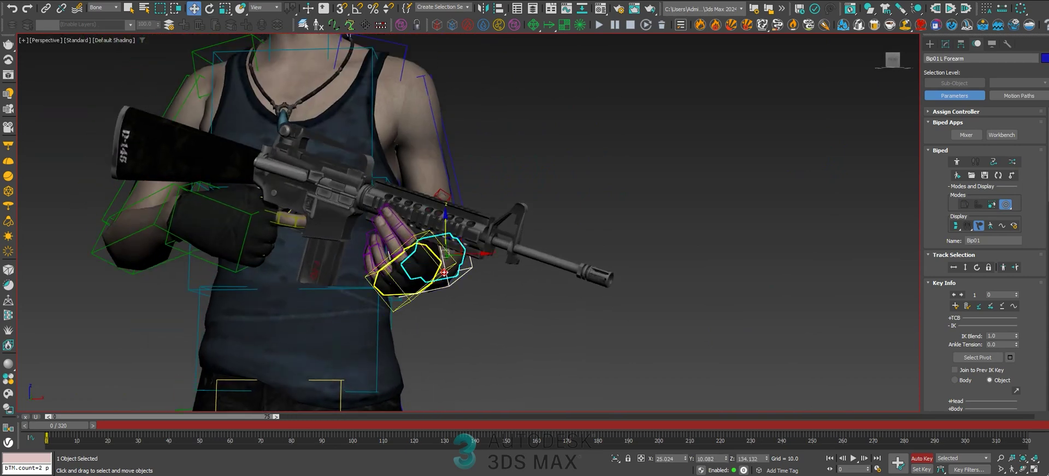
pyautogui.moveTo(533, 261); pyautogui.dragTo(580, 279, button='middle')
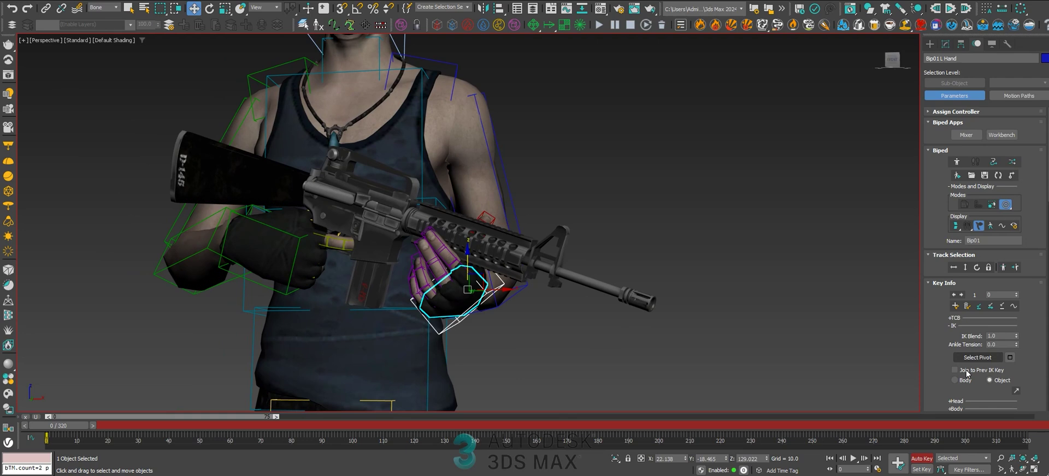
pyautogui.moveTo(935, 331); pyautogui.dragTo(936, 267)
pyautogui.click(953, 262)
pyautogui.click(954, 262)
pyautogui.scroll(-1, 967, 279)
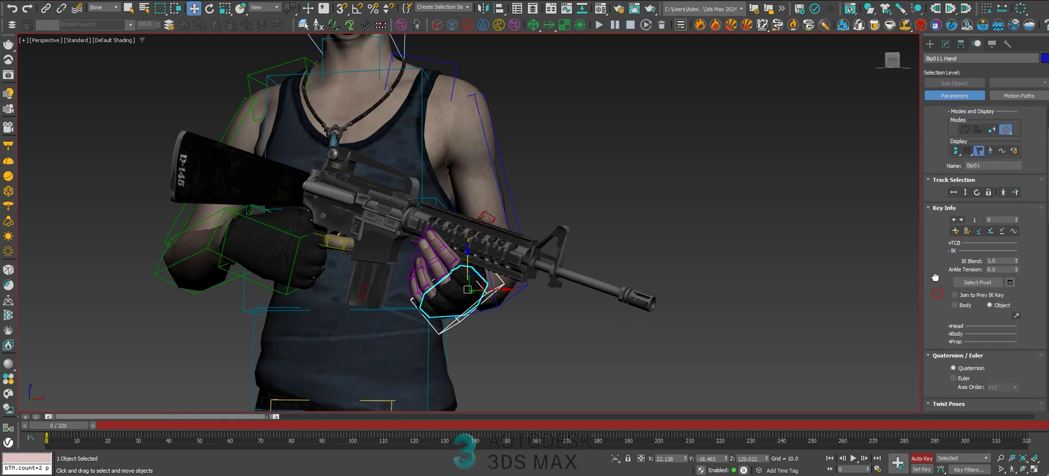
pyautogui.scroll(-1, 950, 280)
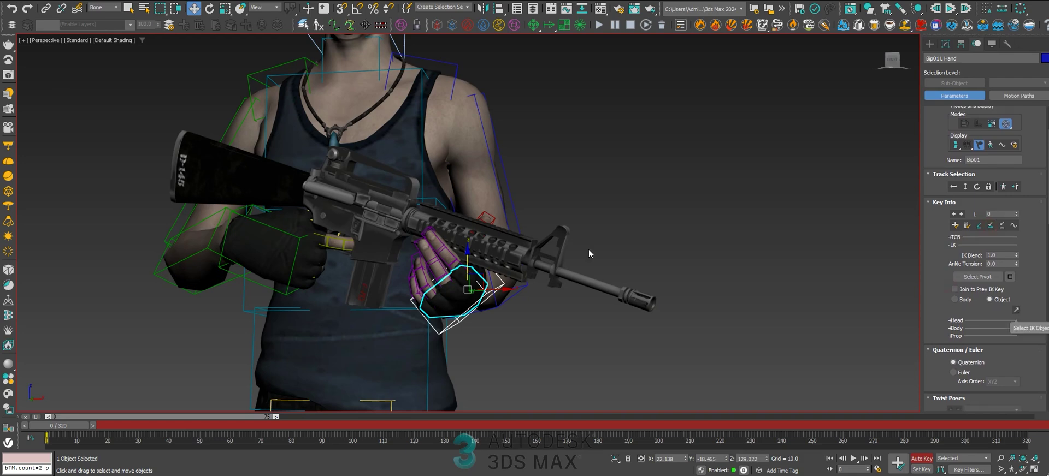
pyautogui.scroll(-2, 498, 293)
pyautogui.scroll(3, 498, 292)
pyautogui.keyDown('alt'); pyautogui.moveTo(499, 292); pyautogui.dragTo(531, 331, button='middle'); pyautogui.keyUp('alt')
pyautogui.click(111, 7)
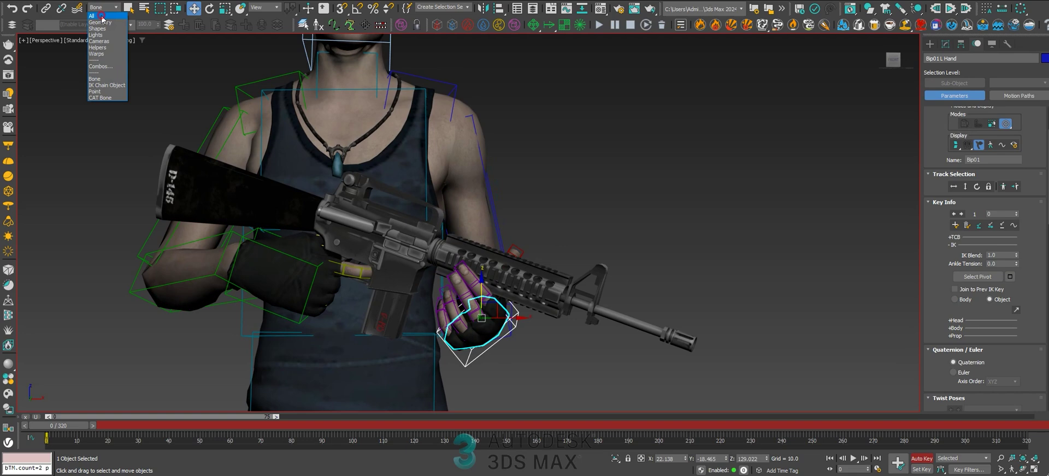
pyautogui.click(103, 16)
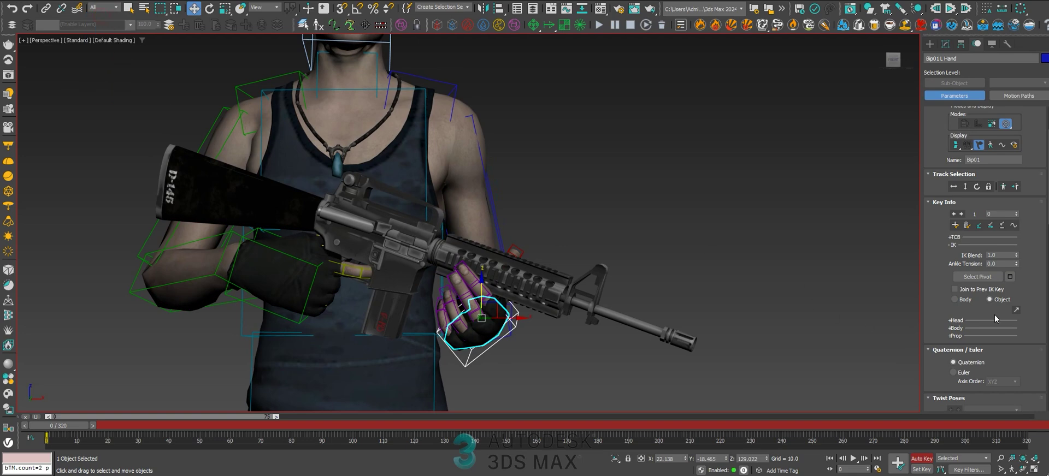
pyautogui.click(559, 290)
pyautogui.click(604, 257)
pyautogui.moveTo(933, 265); pyautogui.dragTo(933, 266)
pyautogui.keyDown('alt'); pyautogui.moveTo(514, 240); pyautogui.dragTo(755, 239, button='middle'); pyautogui.keyUp('alt')
pyautogui.scroll(-5, 550, 252)
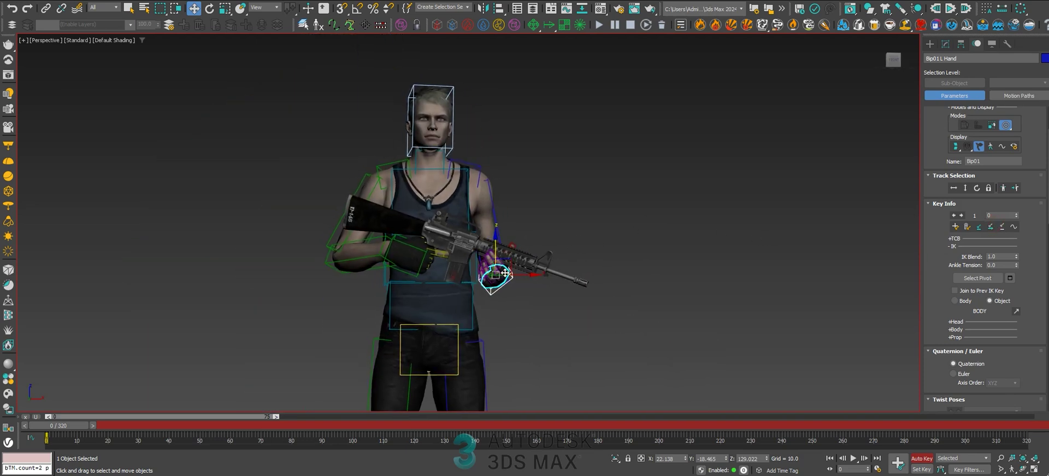
# - Play the animation to check how the left hand follows the rifle, and return to frame 0
pyautogui.click(853, 459)
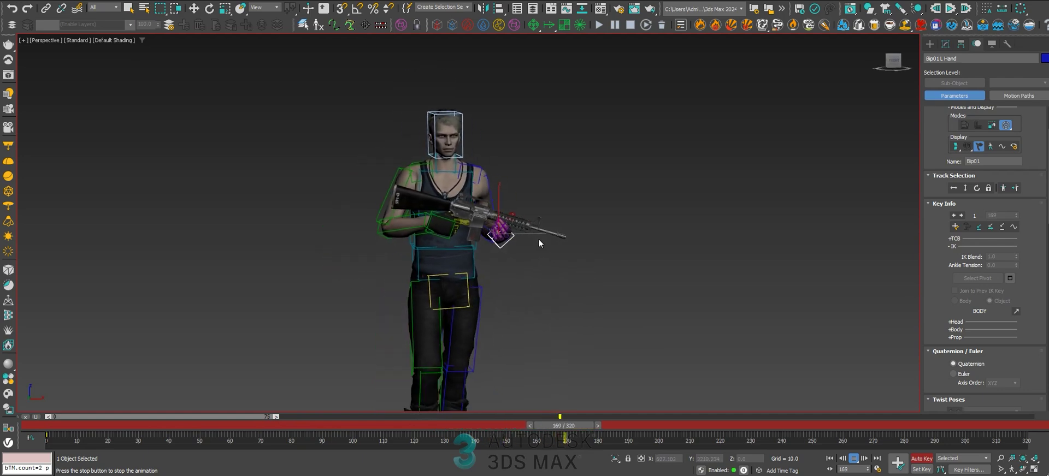
pyautogui.click(257, 425)
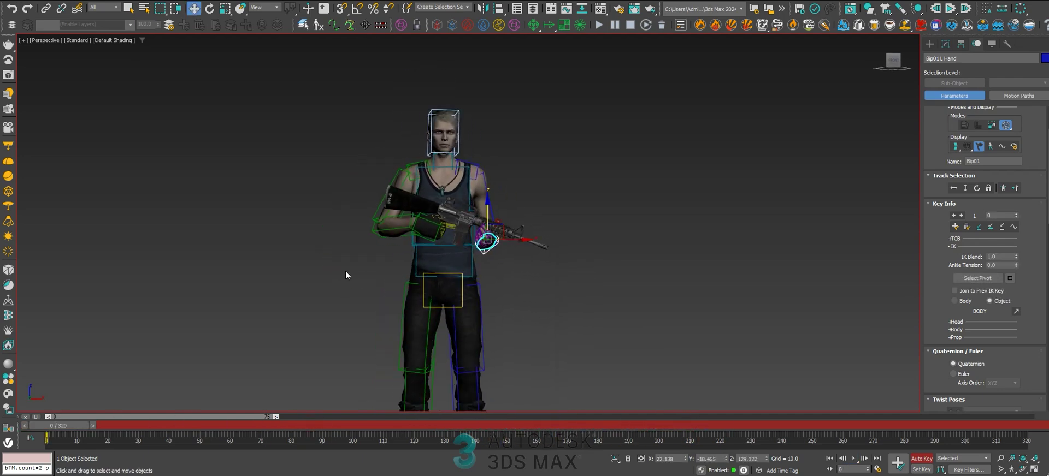
pyautogui.keyDown('alt'); pyautogui.moveTo(340, 289); pyautogui.dragTo(365, 223, button='middle'); pyautogui.keyUp('alt')
pyautogui.keyDown('alt'); pyautogui.moveTo(383, 195); pyautogui.dragTo(411, 216, button='middle'); pyautogui.keyUp('alt')
pyautogui.scroll(5, 411, 205)
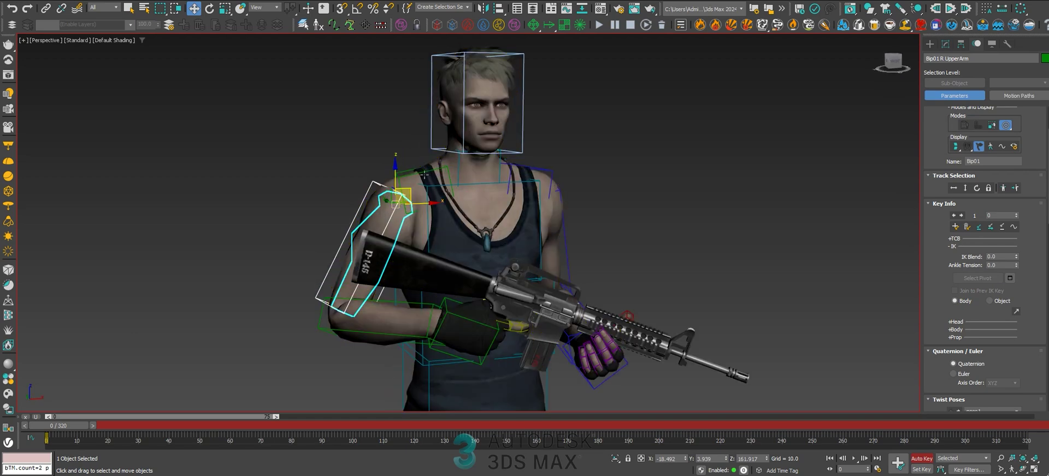
# - Bake Spring Magic on the right upper arm over the active key range with Spring and XSpring at 0.3
pyautogui.click(484, 185)
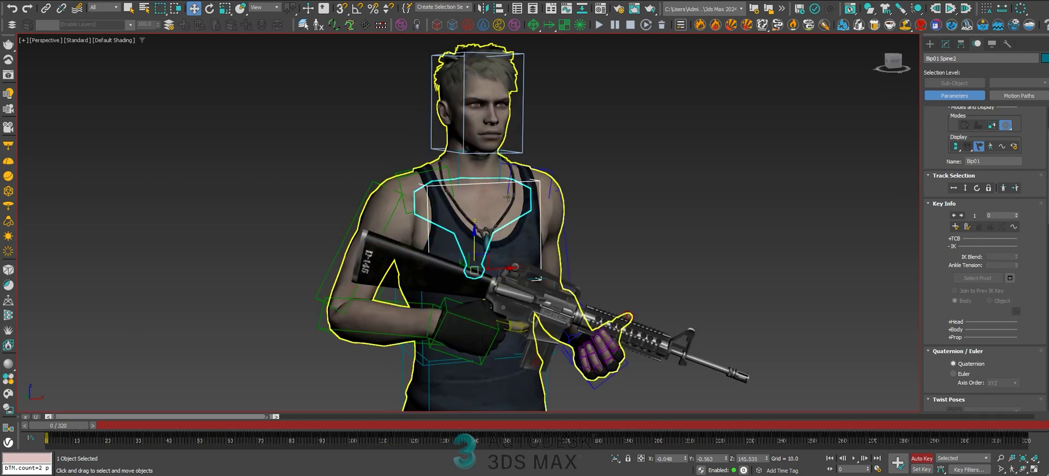
pyautogui.click(369, 186)
pyautogui.scroll(-5, 370, 187)
pyautogui.moveTo(415, 195); pyautogui.dragTo(449, 206, button='middle')
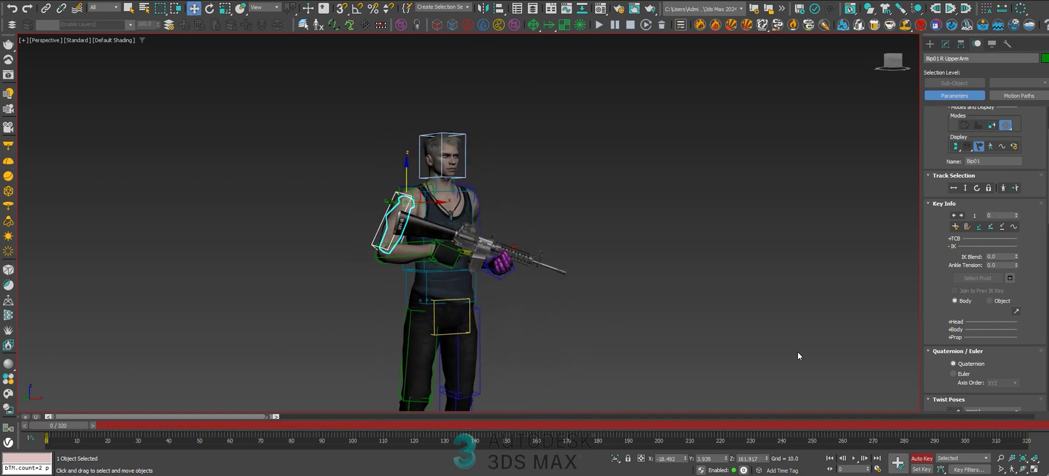
pyautogui.moveTo(67, 428); pyautogui.dragTo(27, 397)
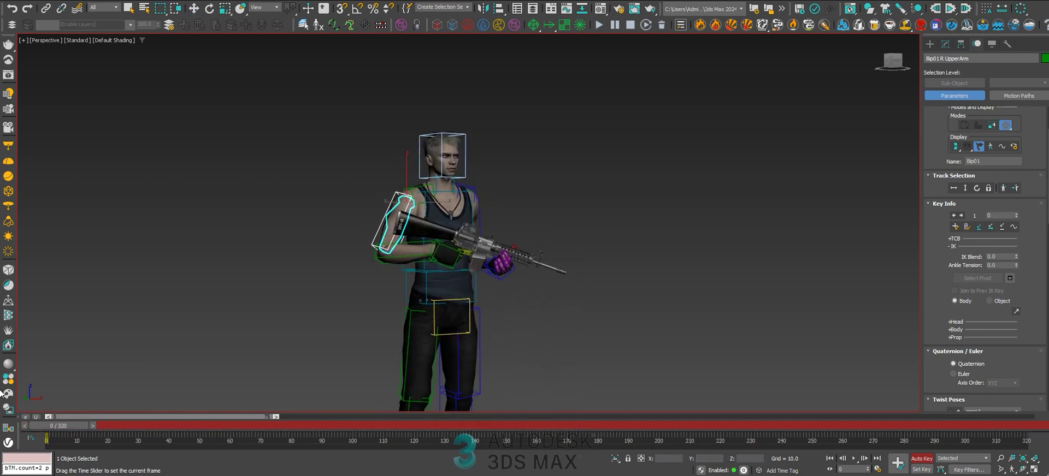
pyautogui.click(351, 30)
pyautogui.moveTo(515, 166); pyautogui.dragTo(593, 110)
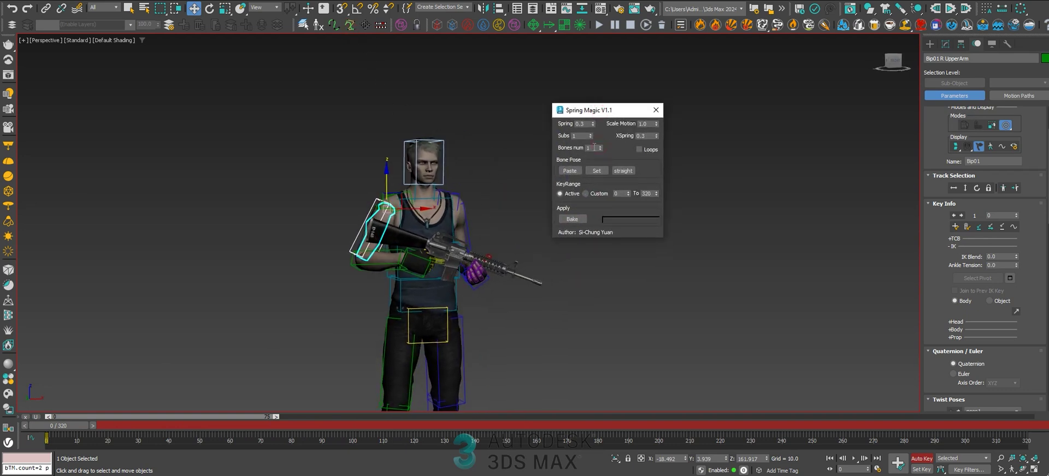
pyautogui.moveTo(597, 111); pyautogui.dragTo(611, 108)
pyautogui.scroll(3, 382, 210)
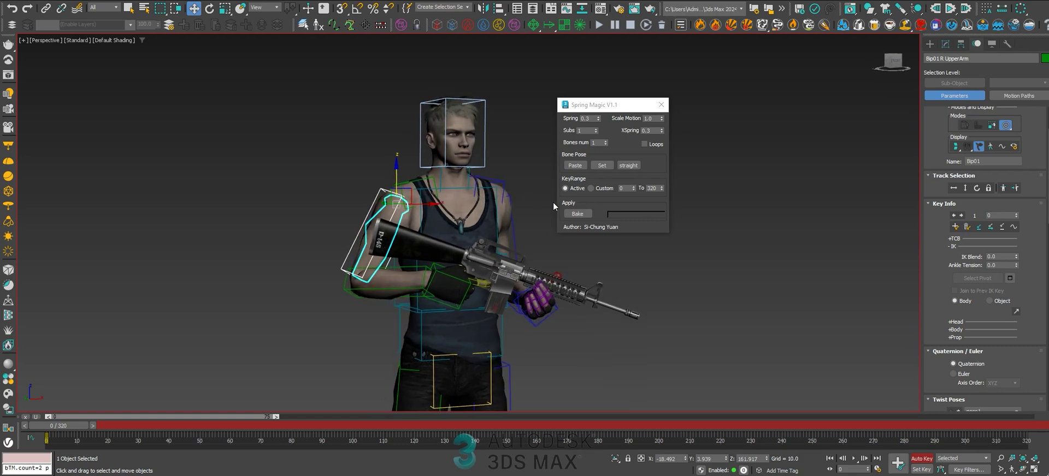
pyautogui.click(578, 214)
pyautogui.moveTo(599, 106); pyautogui.dragTo(593, 99)
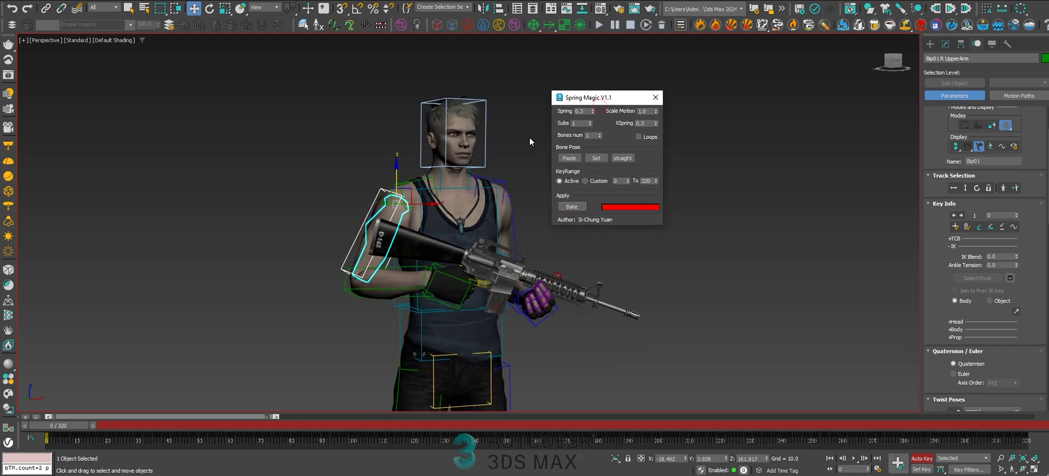
# - Play the walk to examine the arm's baked spring motion, and return to frame 0
pyautogui.scroll(-5, 509, 155)
pyautogui.click(854, 459)
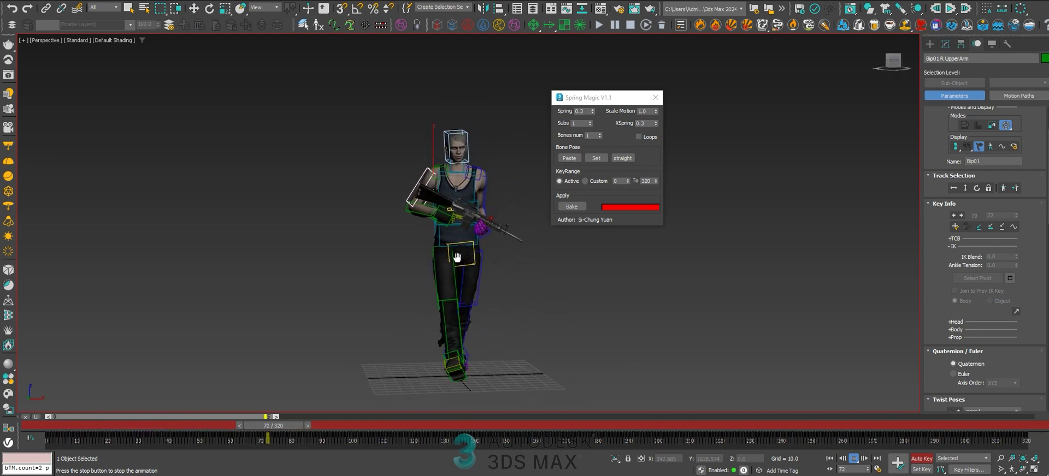
pyautogui.scroll(3, 446, 199)
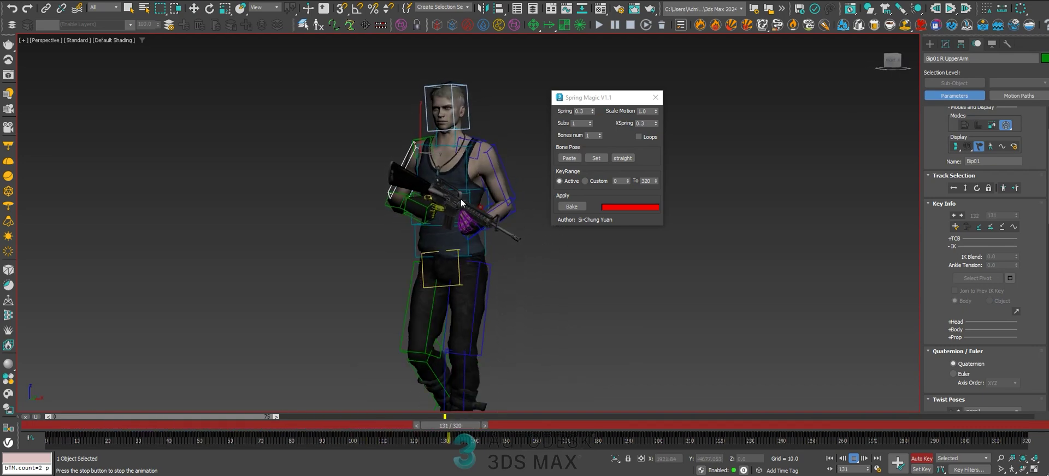
pyautogui.scroll(-3, 455, 212)
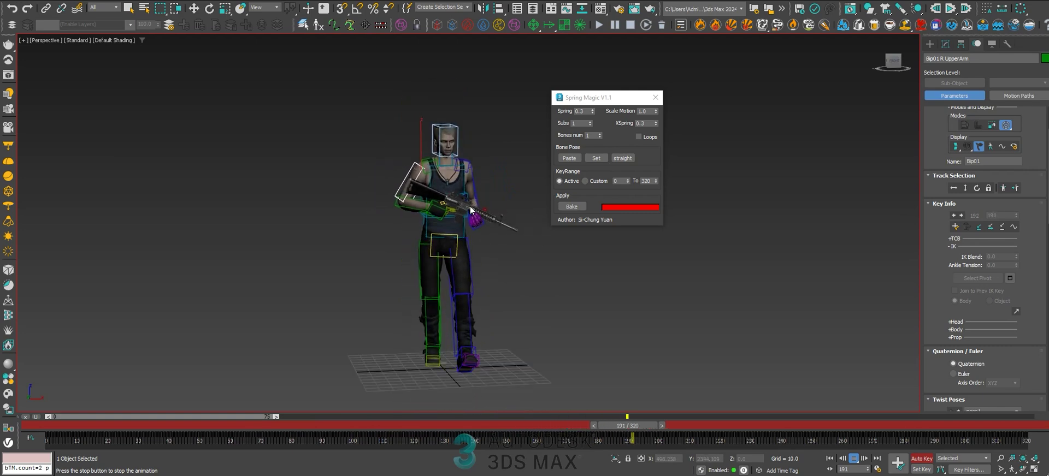
pyautogui.moveTo(165, 424); pyautogui.dragTo(44, 425)
# - Create a new animation layer for the biped above its base layer
pyautogui.scroll(3, 414, 231)
pyautogui.keyDown('alt'); pyautogui.moveTo(418, 218); pyautogui.dragTo(468, 196, button='middle'); pyautogui.keyUp('alt')
pyautogui.click(427, 216)
pyautogui.scroll(-10, 934, 295)
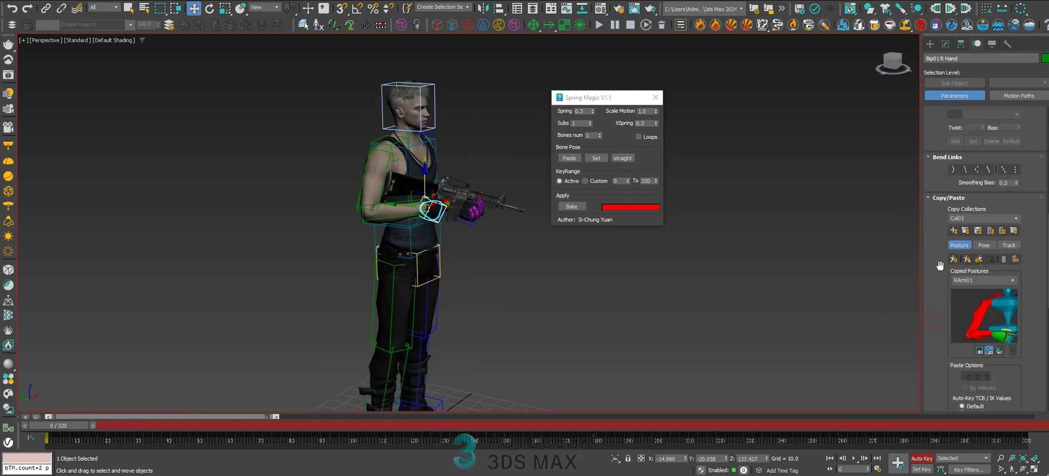
pyautogui.click(953, 316)
# - Rotate the uppermost spine bone about 3.6° forward around local Z and the lowest spine bone about -2.6° back
pyautogui.keyDown('alt'); pyautogui.moveTo(486, 266); pyautogui.dragTo(555, 239, button='middle'); pyautogui.keyUp('alt')
pyautogui.keyDown('alt'); pyautogui.moveTo(421, 153); pyautogui.dragTo(456, 185, button='middle'); pyautogui.keyUp('alt')
pyautogui.scroll(-3, 463, 191)
pyautogui.press('e')
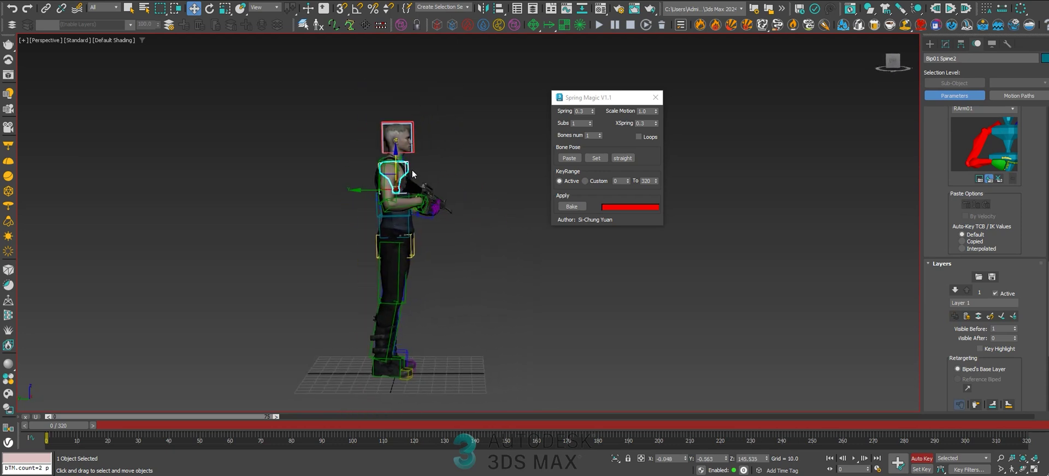
pyautogui.scroll(2, 405, 168)
pyautogui.moveTo(406, 169); pyautogui.dragTo(409, 171)
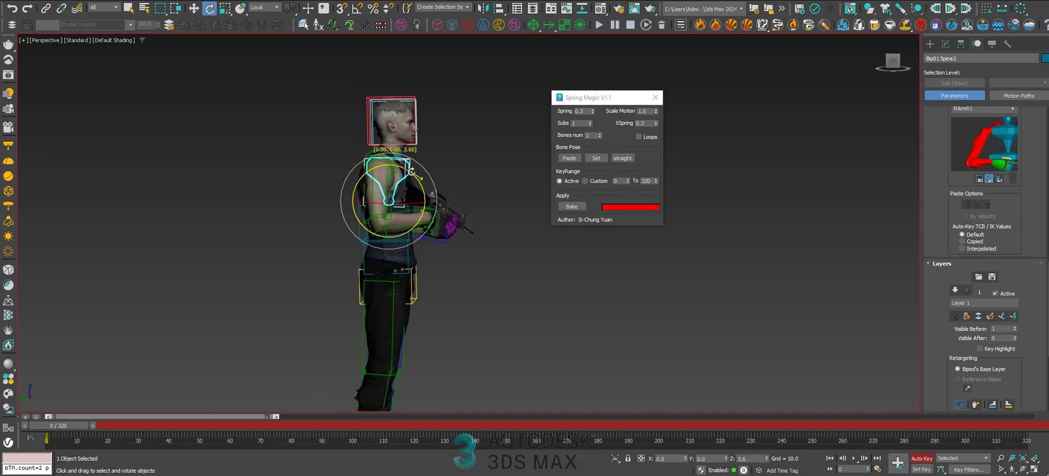
pyautogui.click(409, 235)
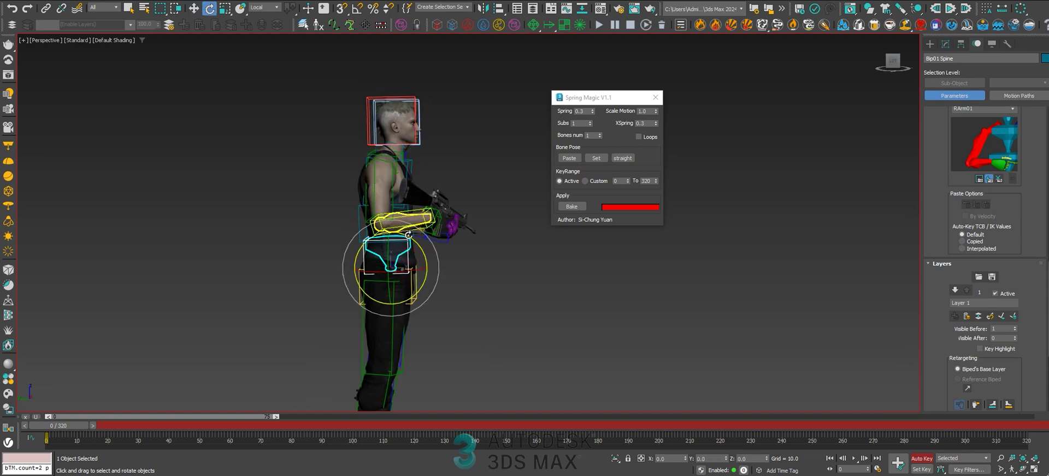
pyautogui.moveTo(412, 239); pyautogui.dragTo(408, 237)
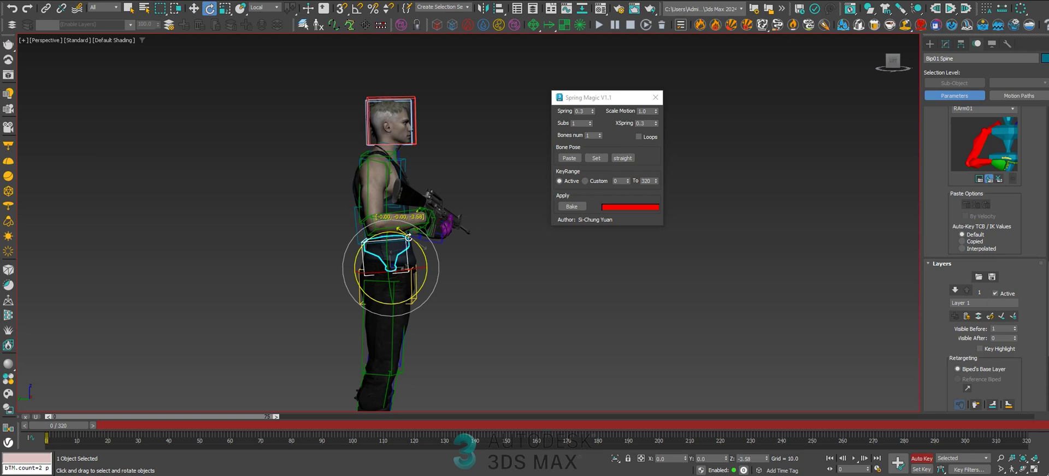
# - Bend the spine further forward from its uppermost bone with Bend Links mode, and tilt the lowest spine bone back to compensate
pyautogui.scroll(5, 955, 208)
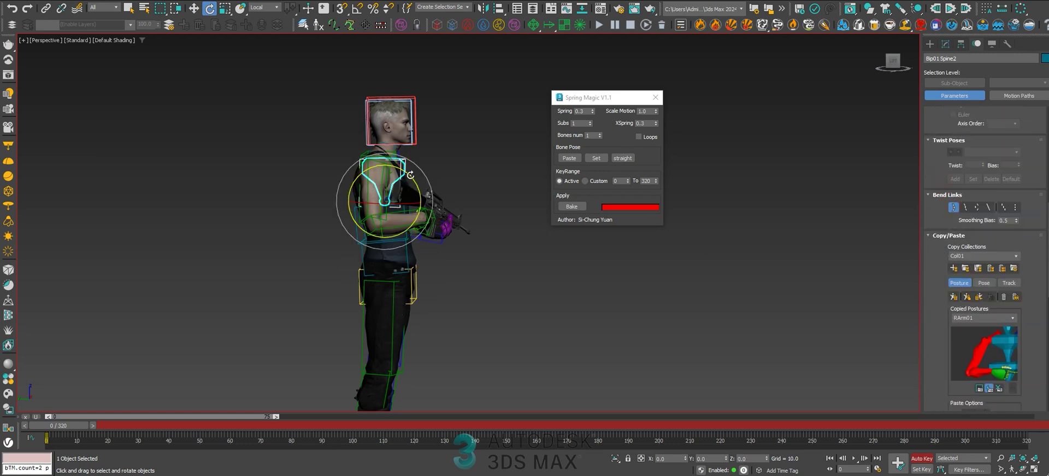
pyautogui.moveTo(409, 173); pyautogui.dragTo(418, 183)
pyautogui.press('w')
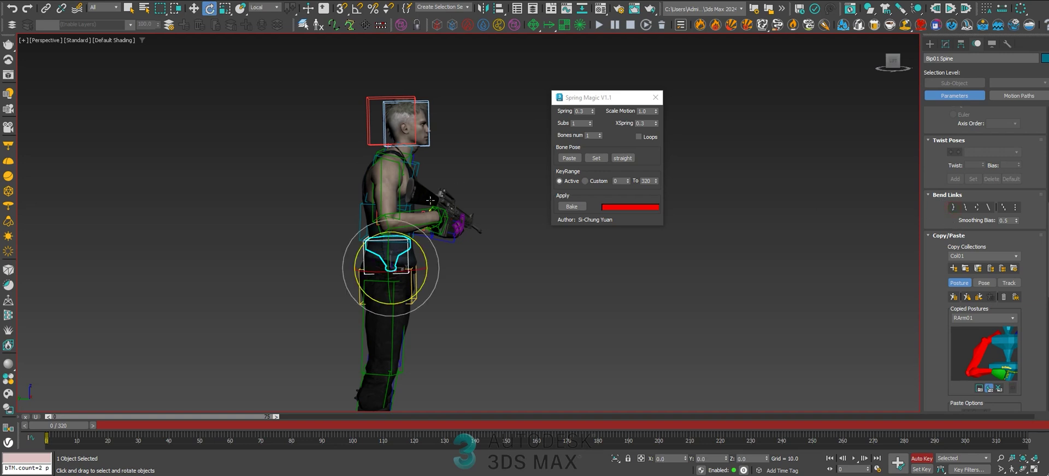
pyautogui.moveTo(415, 245); pyautogui.dragTo(415, 240)
pyautogui.scroll(-1, 478, 237)
pyautogui.moveTo(484, 252); pyautogui.dragTo(474, 242, button='middle')
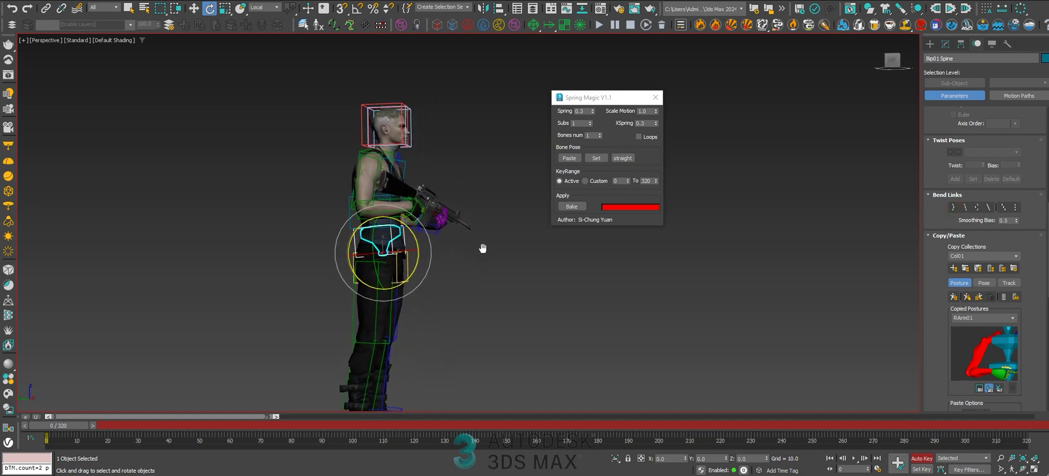
# - Scrub forward to about frame 46 to check the adjusted spine posture during the walk
pyautogui.moveTo(73, 423); pyautogui.dragTo(219, 444)
pyautogui.moveTo(473, 241)
pyautogui.keyDown('alt'); pyautogui.mouseDown(button='middle')
pyautogui.moveTo(426, 249)
pyautogui.moveTo(417, 230)
pyautogui.moveTo(352, 251)
pyautogui.moveTo(457, 249)
pyautogui.mouseUp(button='middle'); pyautogui.keyUp('alt')
pyautogui.press('w')
pyautogui.scroll(3, 406, 238)
# - At frame 0, lower the right hand holding the rifle slightly along Z
pyautogui.click(408, 233)
pyautogui.scroll(-6, 945, 309)
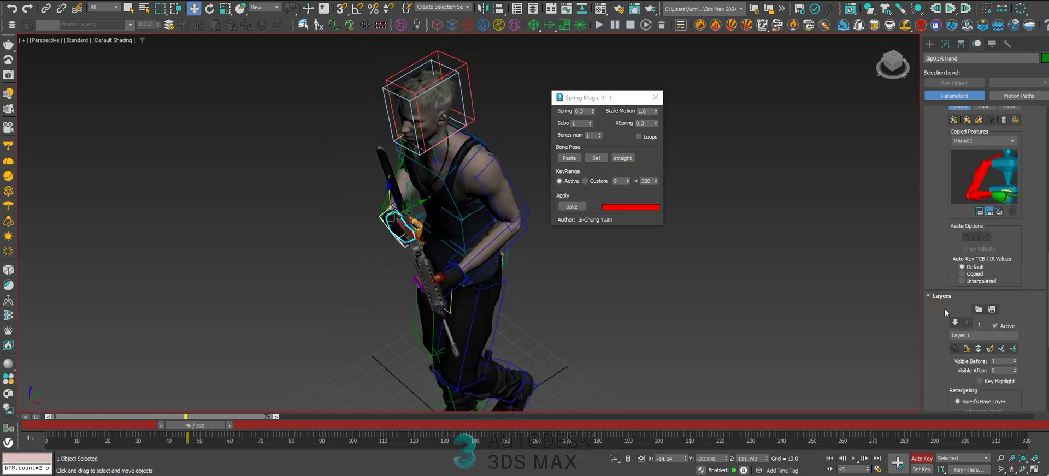
pyautogui.moveTo(206, 431); pyautogui.dragTo(74, 429)
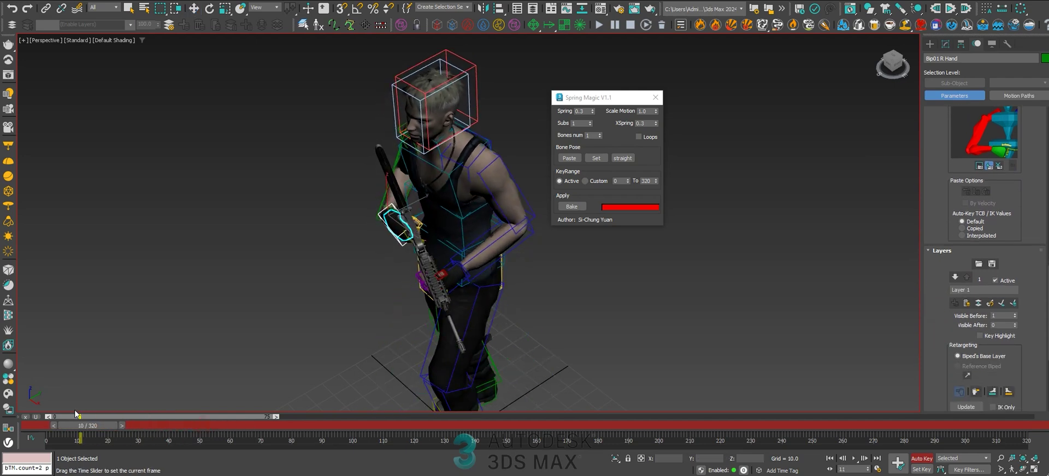
pyautogui.keyDown('alt'); pyautogui.moveTo(477, 257); pyautogui.dragTo(431, 233, button='middle'); pyautogui.keyUp('alt')
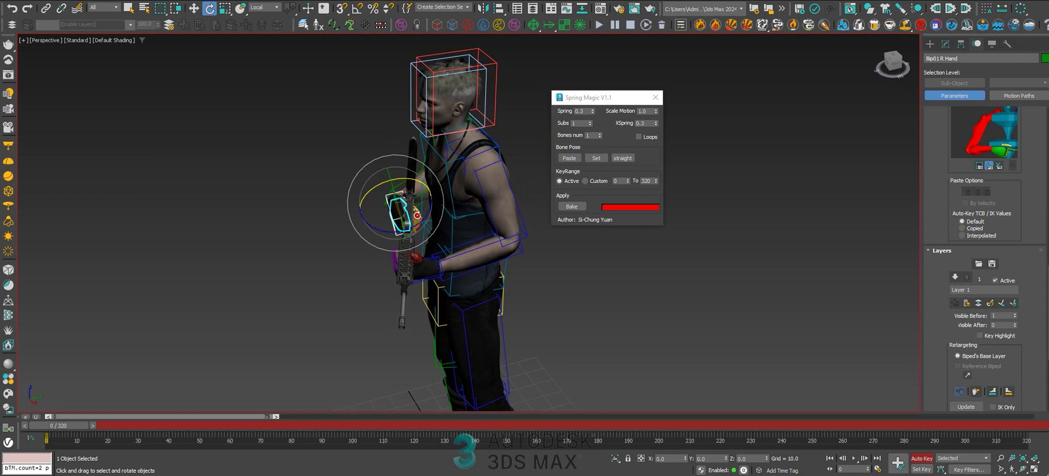
pyautogui.press('w')
pyautogui.keyDown('alt'); pyautogui.moveTo(417, 217); pyautogui.dragTo(455, 183, button='middle'); pyautogui.keyUp('alt')
pyautogui.moveTo(385, 185); pyautogui.dragTo(385, 192)
# - Move the right hand horizontally, bringing the rifle slightly closer to the body
pyautogui.keyDown('alt'); pyautogui.moveTo(420, 212); pyautogui.dragTo(422, 220, button='middle'); pyautogui.keyUp('alt')
pyautogui.keyDown('alt'); pyautogui.moveTo(365, 253); pyautogui.dragTo(345, 247, button='middle'); pyautogui.keyUp('alt')
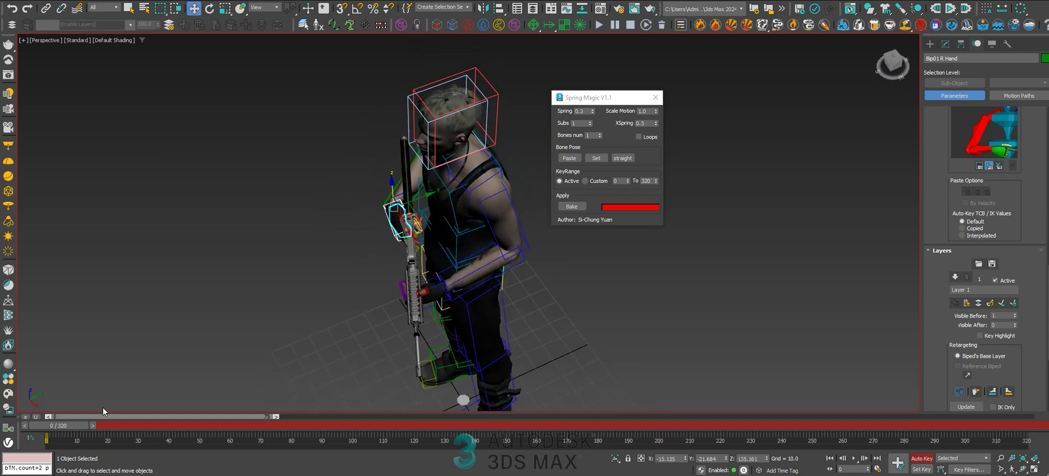
pyautogui.press('w')
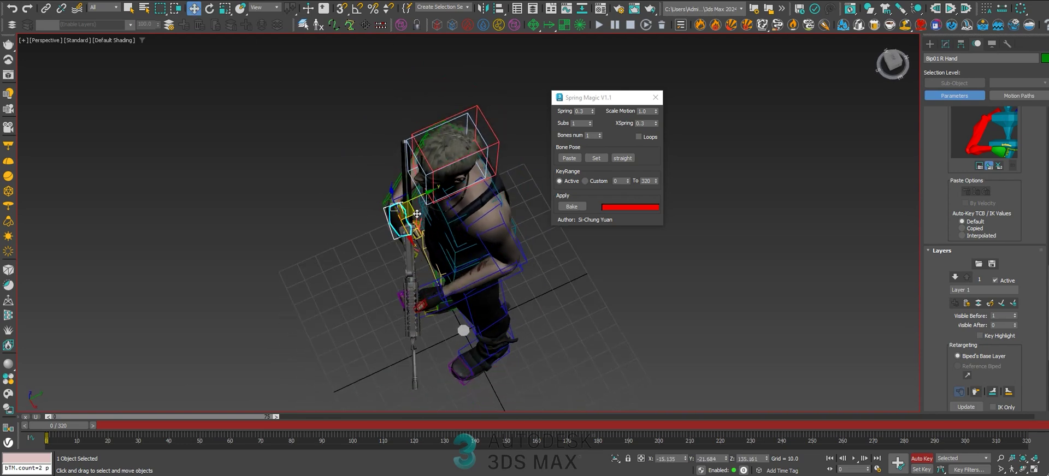
pyautogui.moveTo(419, 214); pyautogui.dragTo(427, 218)
pyautogui.keyDown('alt'); pyautogui.moveTo(426, 217); pyautogui.dragTo(423, 181, button='middle'); pyautogui.keyUp('alt')
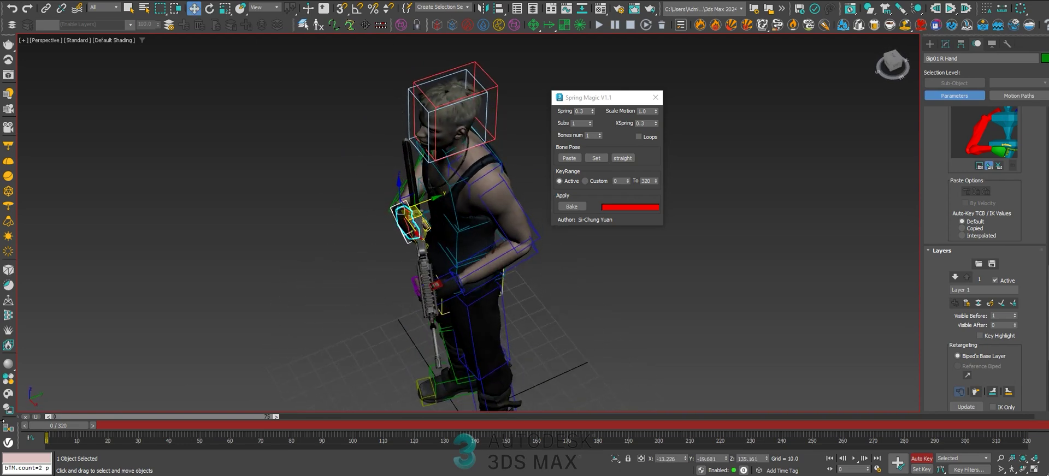
# - At frame 35, move and rotate the right hand to adjust how the rifle is held against the body
pyautogui.moveTo(56, 430); pyautogui.dragTo(161, 435)
pyautogui.keyDown('alt'); pyautogui.moveTo(382, 247); pyautogui.dragTo(394, 221, button='middle'); pyautogui.keyUp('alt')
pyautogui.press('w')
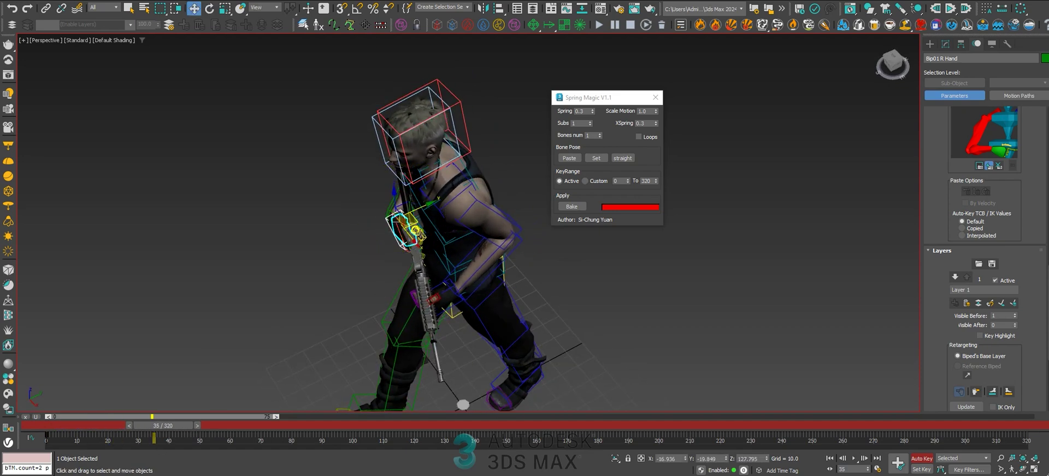
pyautogui.moveTo(398, 227)
pyautogui.keyDown('alt'); pyautogui.mouseDown(button='middle')
pyautogui.moveTo(385, 201)
pyautogui.moveTo(428, 211)
pyautogui.moveTo(393, 231)
pyautogui.mouseUp(button='middle'); pyautogui.keyUp('alt')
pyautogui.press('e')
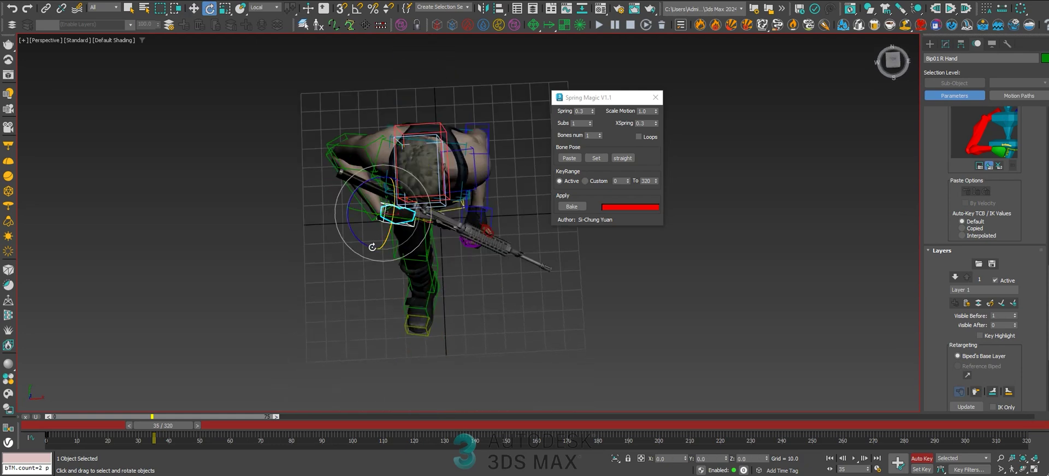
pyautogui.keyDown('alt'); pyautogui.moveTo(397, 229); pyautogui.dragTo(424, 158, button='middle'); pyautogui.keyUp('alt')
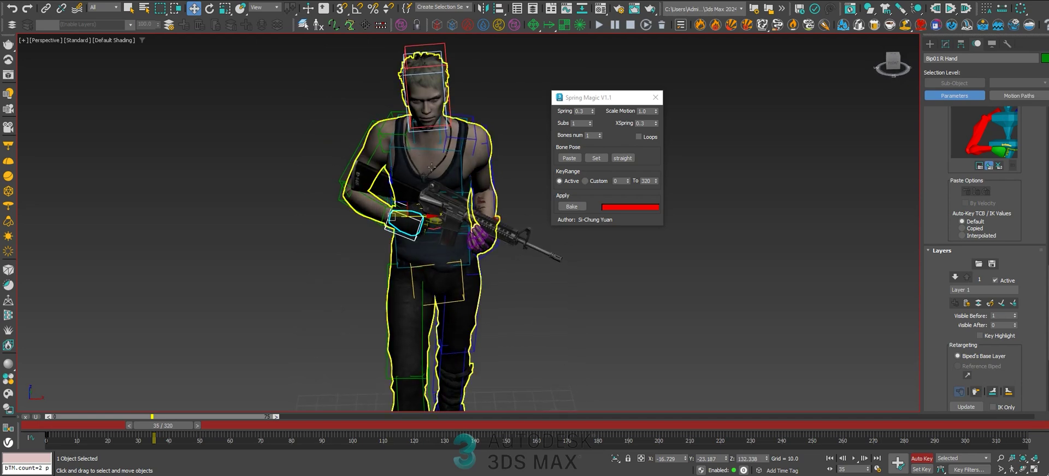
# - Play the walk from frame 0 to check the adjusted rifle hold
pyautogui.moveTo(156, 427); pyautogui.dragTo(48, 427)
pyautogui.keyDown('alt'); pyautogui.moveTo(432, 229); pyautogui.dragTo(397, 249, button='middle'); pyautogui.keyUp('alt')
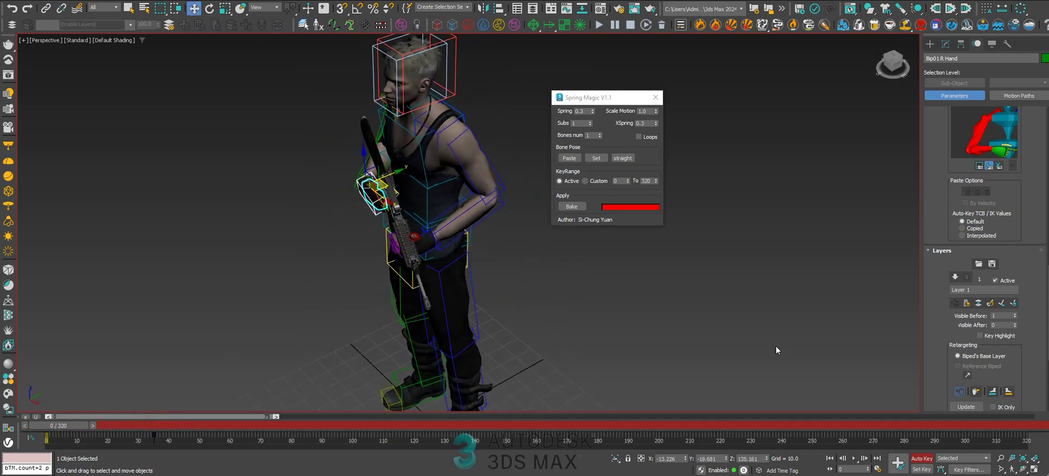
pyautogui.click(854, 459)
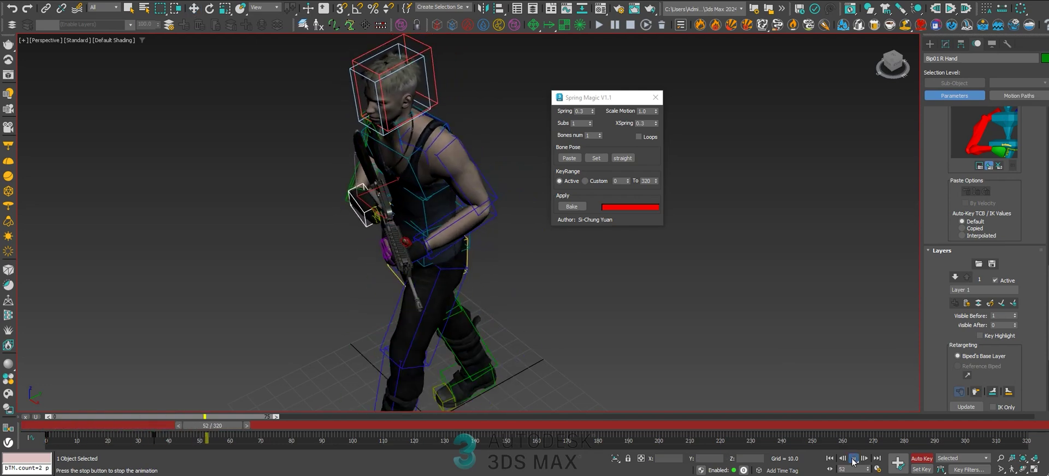
# - At frame 127, reposition and rotate the right hand to correct the rifle's placement
pyautogui.moveTo(406, 428); pyautogui.dragTo(457, 429)
pyautogui.keyDown('alt'); pyautogui.moveTo(437, 262); pyautogui.dragTo(475, 241, button='middle'); pyautogui.keyUp('alt')
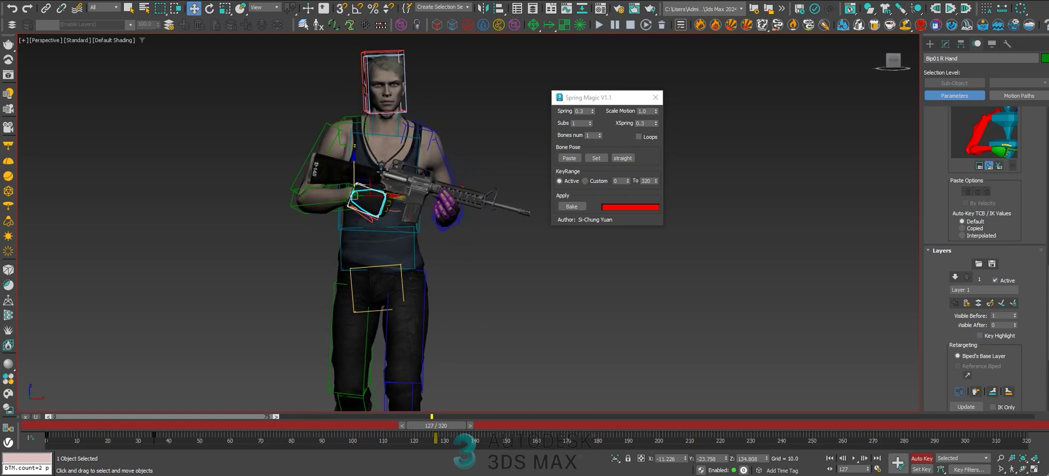
pyautogui.keyDown('alt'); pyautogui.moveTo(370, 172); pyautogui.dragTo(365, 208, button='middle'); pyautogui.keyUp('alt')
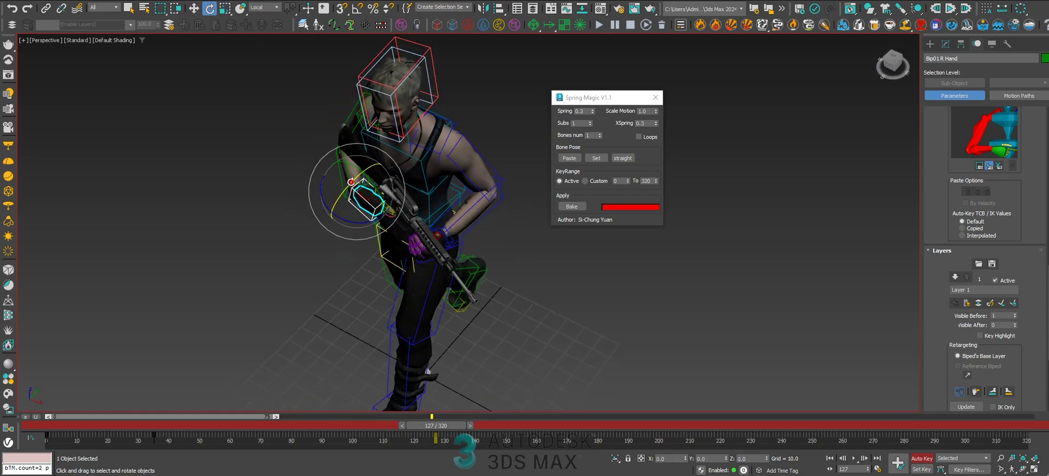
pyautogui.keyDown('alt'); pyautogui.moveTo(355, 210); pyautogui.dragTo(400, 181, button='middle'); pyautogui.keyUp('alt')
# - Key the right hand's pose at frame 258 and copy that key to about frame 284
pyautogui.moveTo(445, 425); pyautogui.dragTo(818, 429)
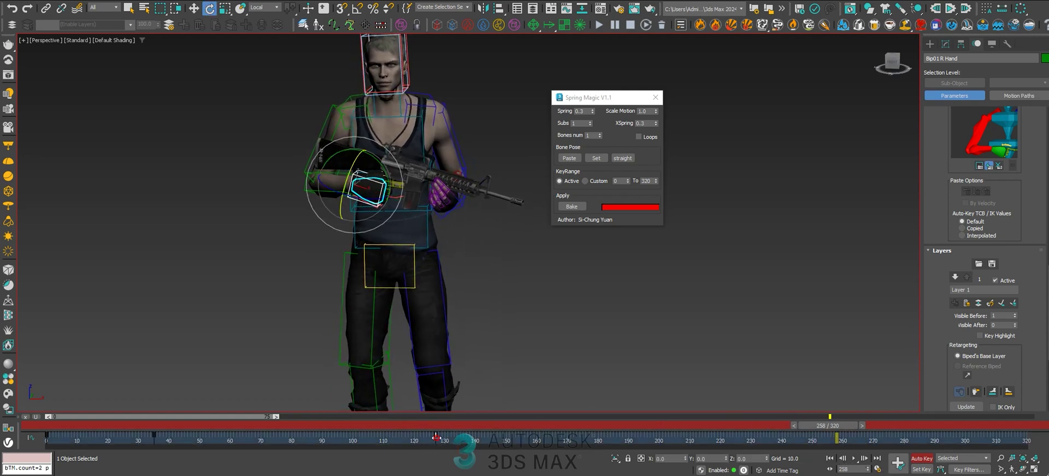
pyautogui.moveTo(848, 427); pyautogui.dragTo(905, 437)
pyautogui.press('e')
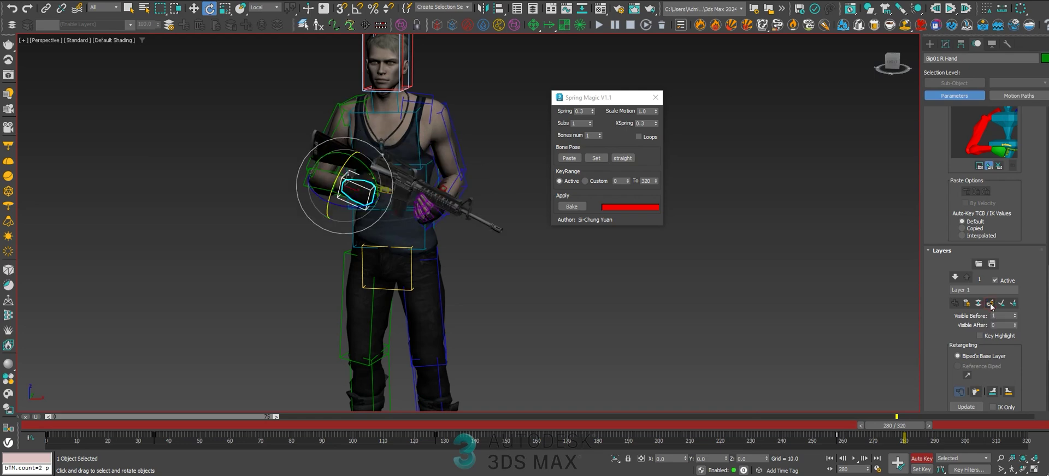
pyautogui.moveTo(349, 261); pyautogui.dragTo(407, 240, button='middle')
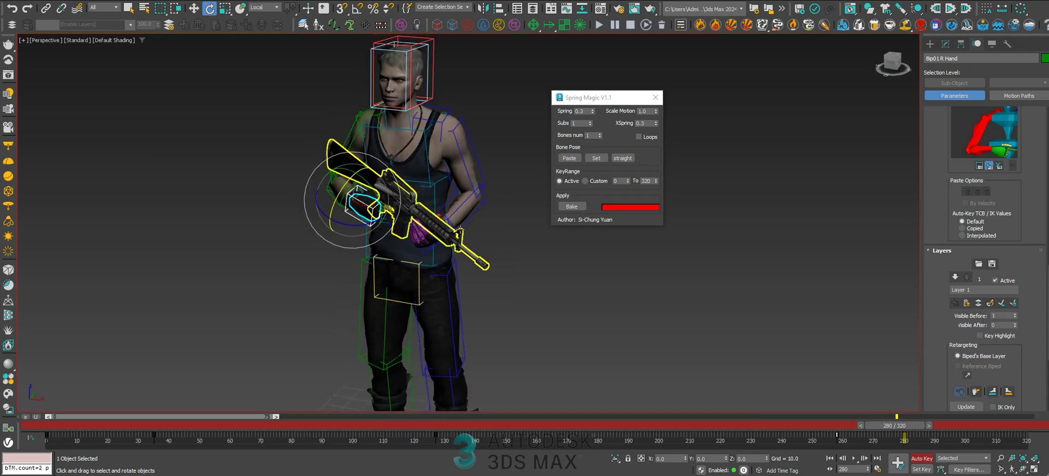
pyautogui.keyDown('shift'); pyautogui.moveTo(837, 436); pyautogui.dragTo(2, 363); pyautogui.keyUp('shift')
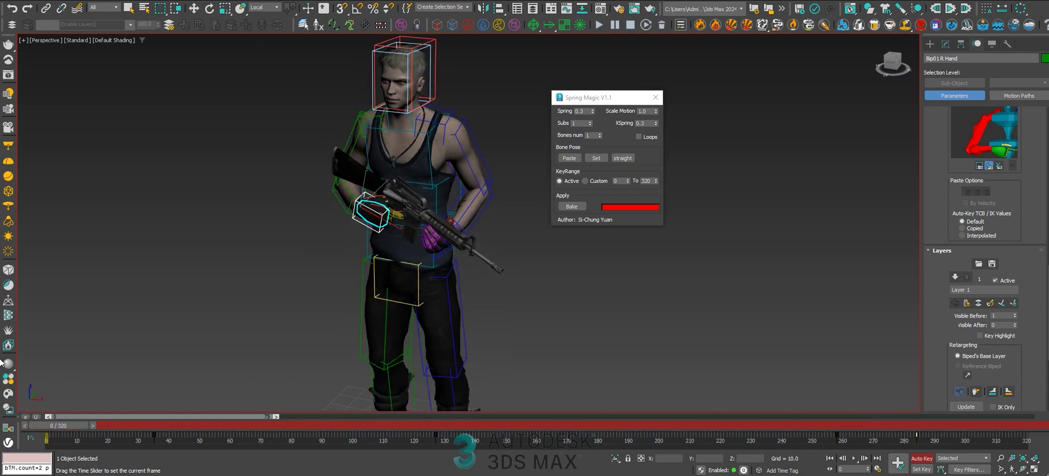
# - Examine the right hand and rifle at frames 0 and 284 and through the end of the walk, and play the animation
pyautogui.moveTo(58, 427); pyautogui.dragTo(57, 426)
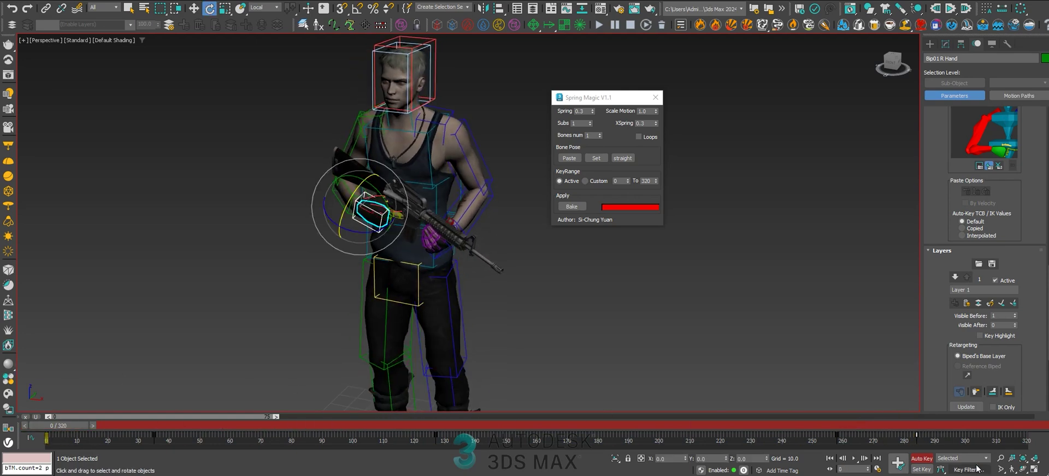
pyautogui.click(877, 459)
pyautogui.moveTo(885, 427); pyautogui.dragTo(906, 449)
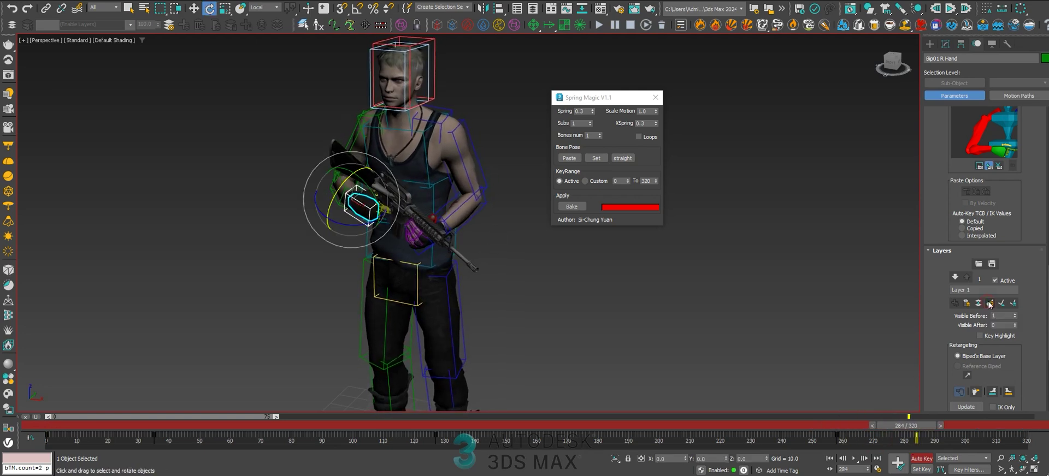
pyautogui.scroll(-4, 500, 246)
pyautogui.moveTo(908, 427); pyautogui.dragTo(1015, 426)
pyautogui.moveTo(871, 434); pyautogui.dragTo(608, 426)
pyautogui.press('e')
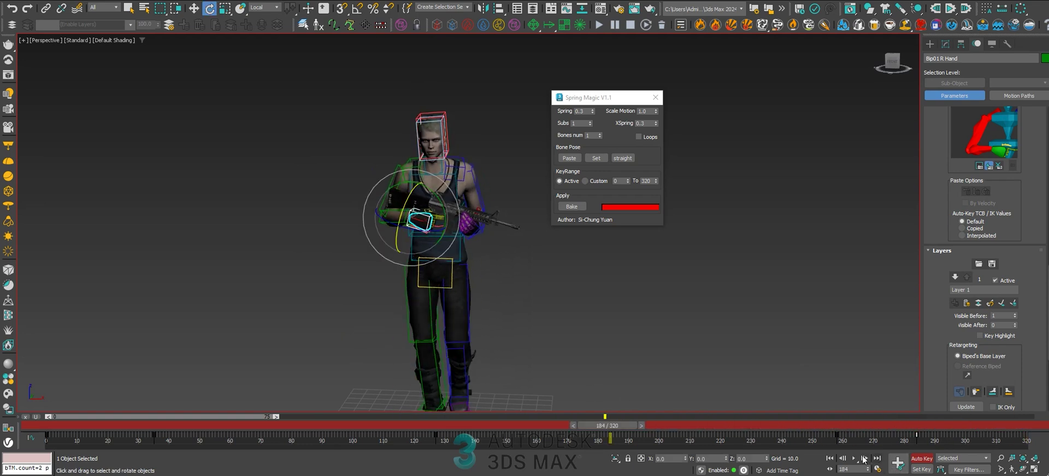
pyautogui.click(854, 458)
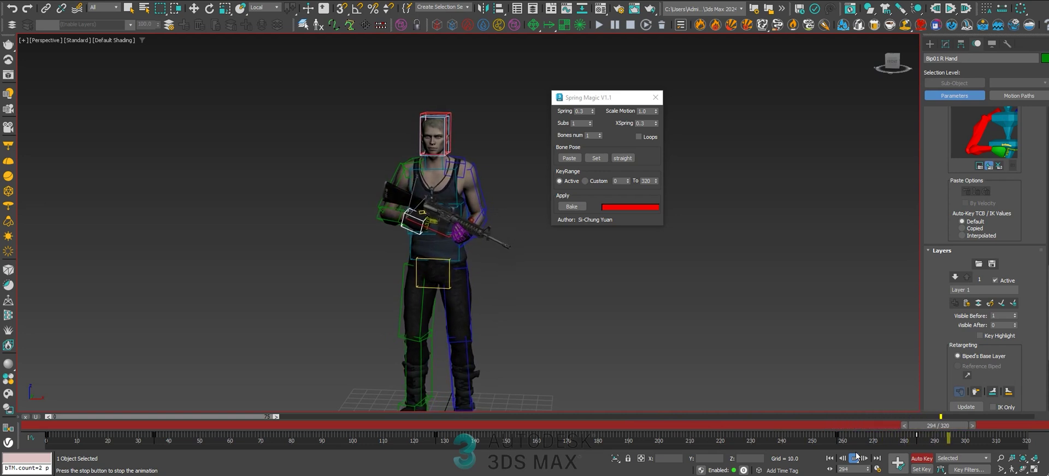
# - Move the right hand's frame 258 key back to about frame 243 and play the walk from the side and front
pyautogui.moveTo(782, 428); pyautogui.dragTo(732, 435)
pyautogui.click(854, 458)
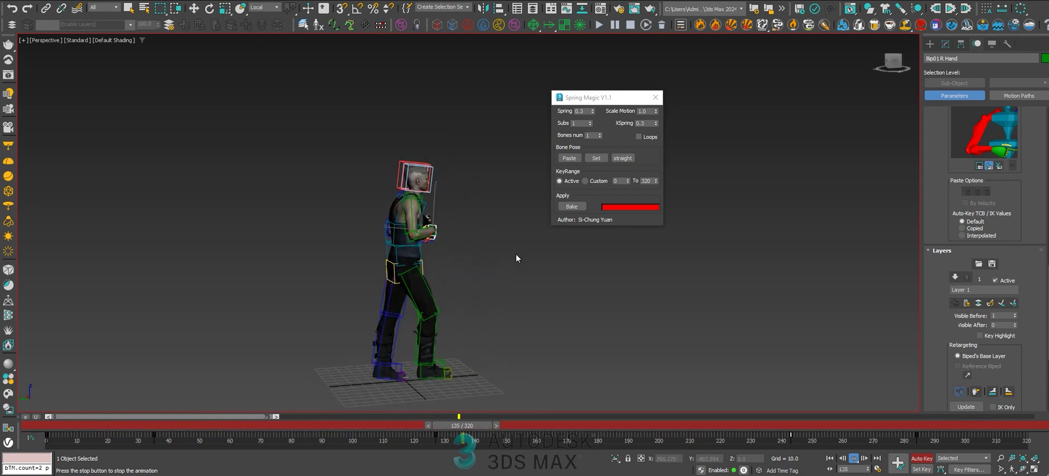
pyautogui.keyDown('alt'); pyautogui.moveTo(483, 264); pyautogui.dragTo(532, 275, button='middle'); pyautogui.keyUp('alt')
pyautogui.scroll(3, 427, 256)
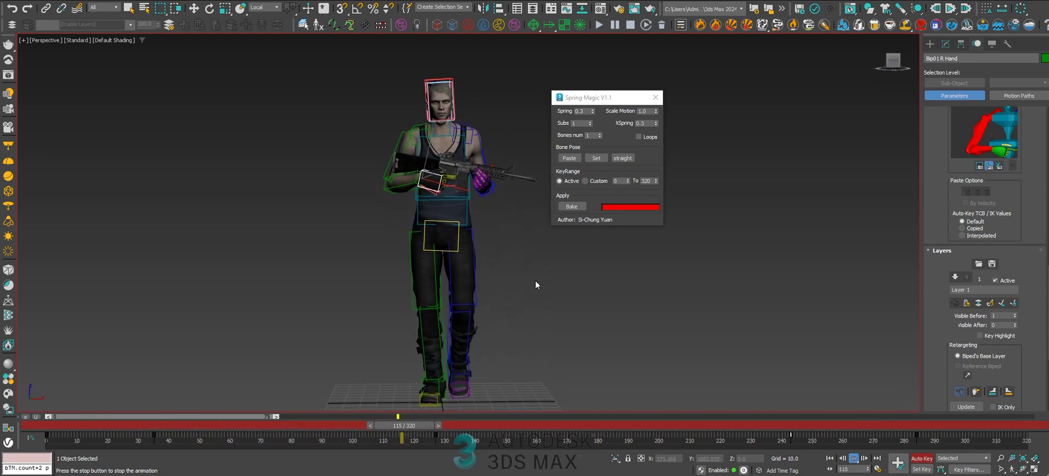
pyautogui.keyDown('alt'); pyautogui.moveTo(535, 282); pyautogui.dragTo(540, 289, button='middle'); pyautogui.keyUp('alt')
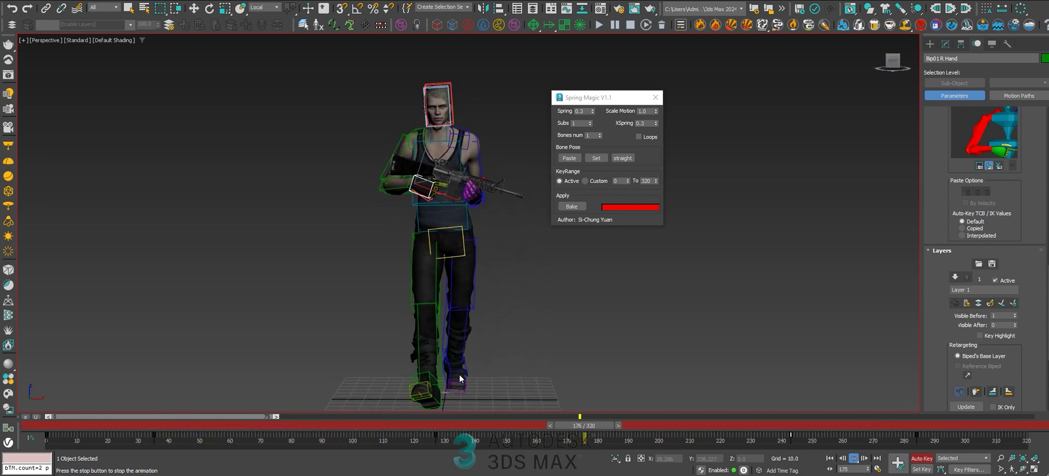
# - Collapse Layer 1 into the original biped animation at frame 0 and play the result
pyautogui.moveTo(369, 428); pyautogui.dragTo(0, 377)
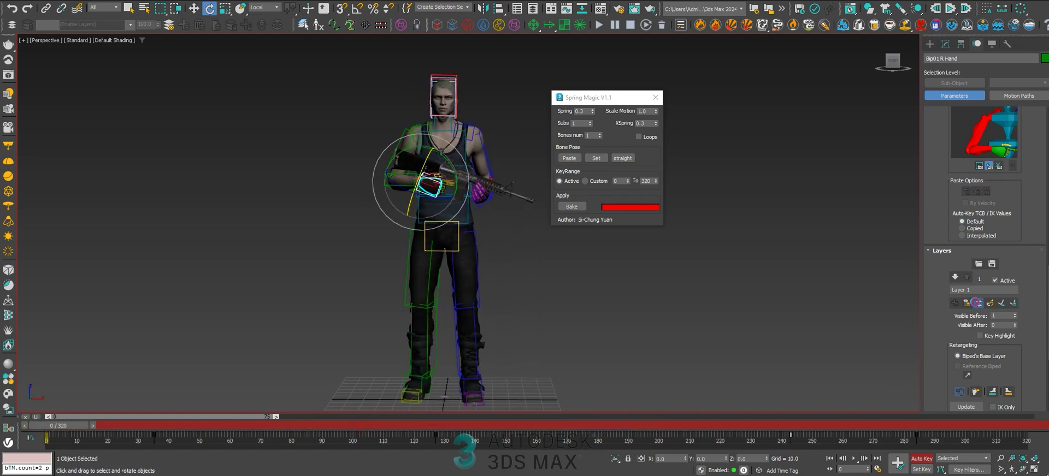
pyautogui.keyDown('alt'); pyautogui.moveTo(527, 258); pyautogui.dragTo(437, 215, button='middle'); pyautogui.keyUp('alt')
pyautogui.click(853, 458)
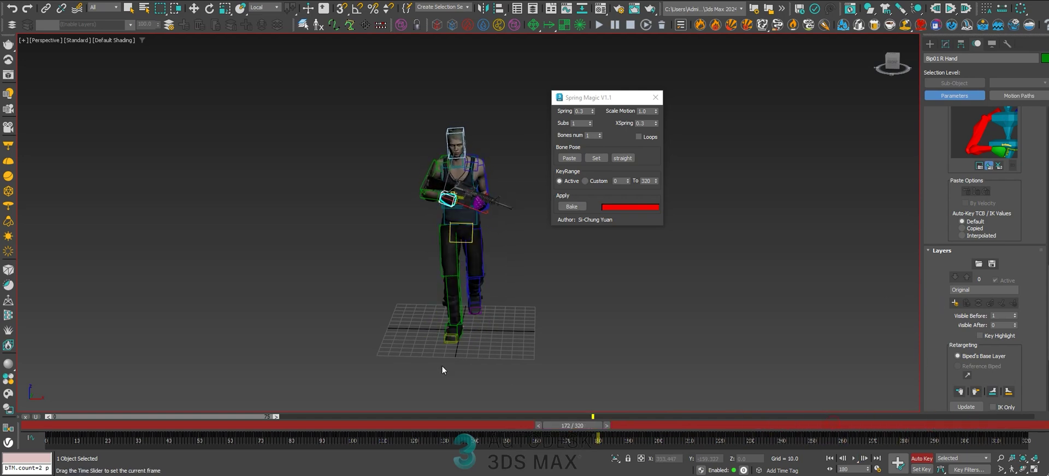
pyautogui.press('/')
pyautogui.press('Home')
# - Select the left forearm of the biped at frame 0
pyautogui.press('w')
pyautogui.scroll(5, 377, 180)
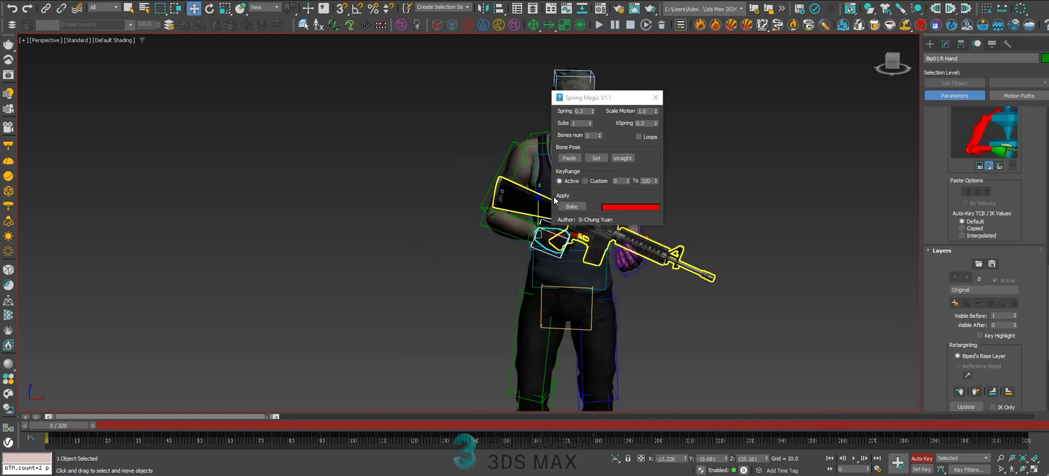
pyautogui.moveTo(553, 197); pyautogui.dragTo(405, 211, button='middle')
pyautogui.click(419, 230)
pyautogui.scroll(-3, 464, 234)
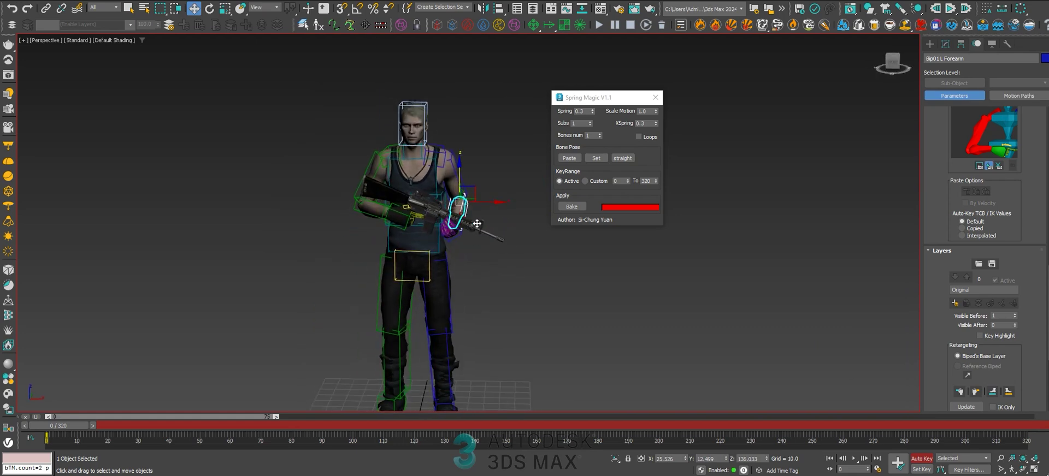
pyautogui.scroll(3, 475, 221)
pyautogui.scroll(-3, 478, 218)
pyautogui.scroll(-3, 269, 366)
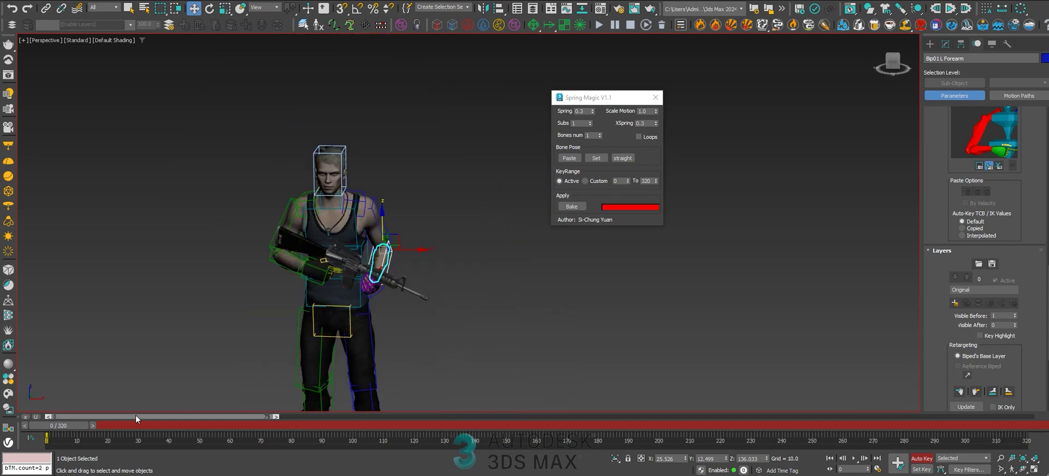
# - At frame 40, rotate the left forearm about its local X axis to correct the elbow position
pyautogui.moveTo(64, 428); pyautogui.dragTo(182, 453)
pyautogui.press('w')
pyautogui.scroll(3, 355, 284)
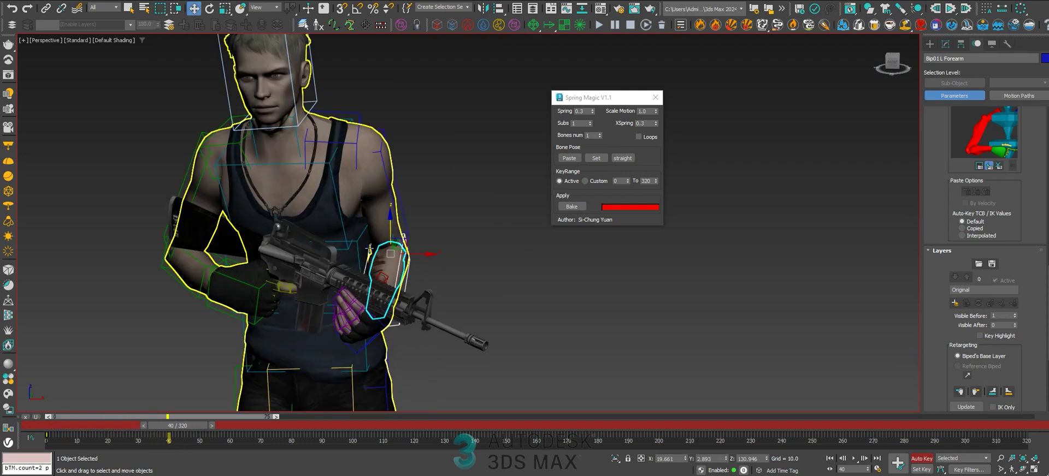
pyautogui.scroll(-1, 356, 284)
pyautogui.moveTo(381, 279); pyautogui.dragTo(401, 277, button='middle')
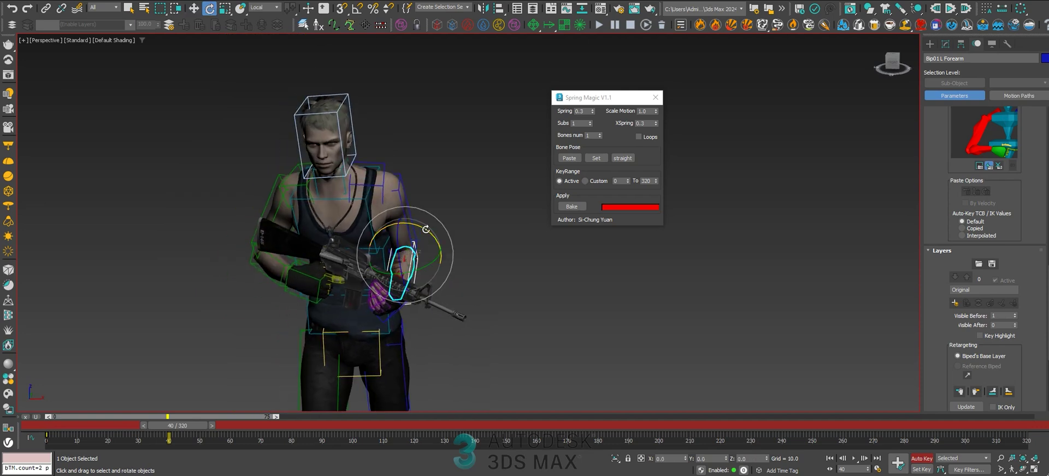
pyautogui.moveTo(424, 229); pyautogui.dragTo(414, 229)
pyautogui.keyDown('alt'); pyautogui.moveTo(413, 231); pyautogui.dragTo(421, 277, button='middle'); pyautogui.keyUp('alt')
# - Correct the left forearm's rotation at frames 21, 60 and 95 to steady the elbow
pyautogui.moveTo(160, 427); pyautogui.dragTo(107, 437)
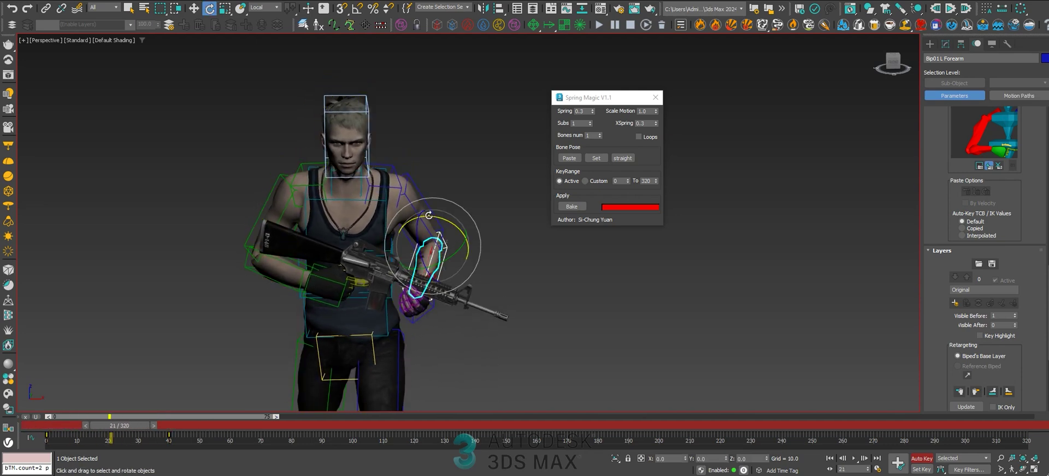
pyautogui.moveTo(131, 428); pyautogui.dragTo(243, 457)
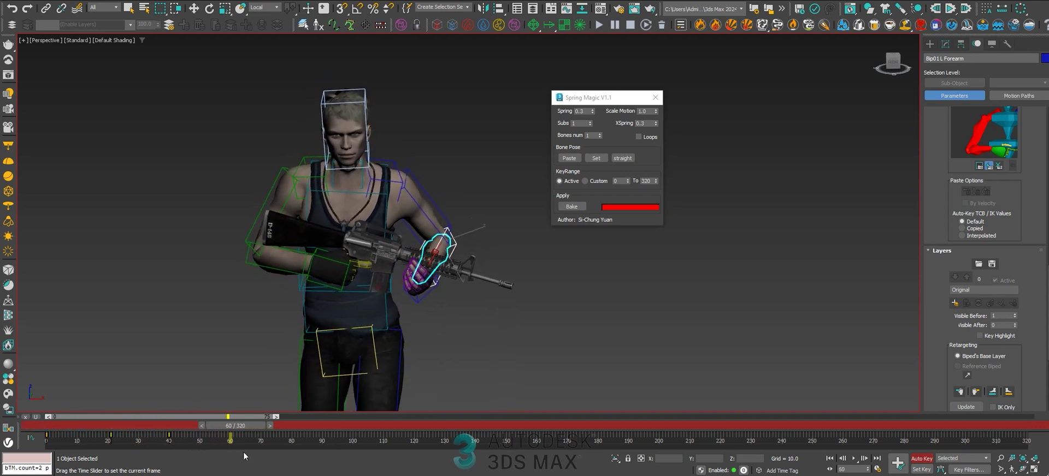
pyautogui.moveTo(237, 430); pyautogui.dragTo(338, 440)
pyautogui.press('e')
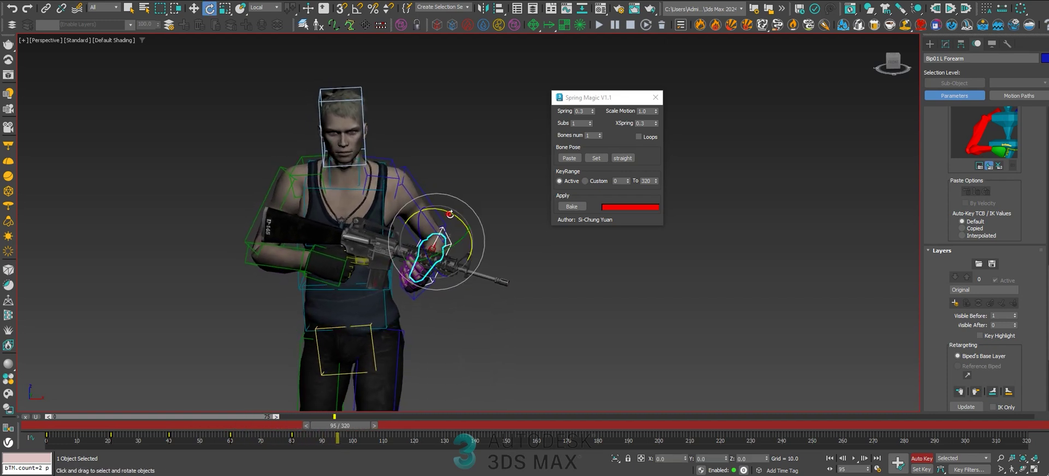
# - Continue keying corrected left forearm rotations at frames 146, 161 and 199
pyautogui.moveTo(357, 420); pyautogui.dragTo(508, 427)
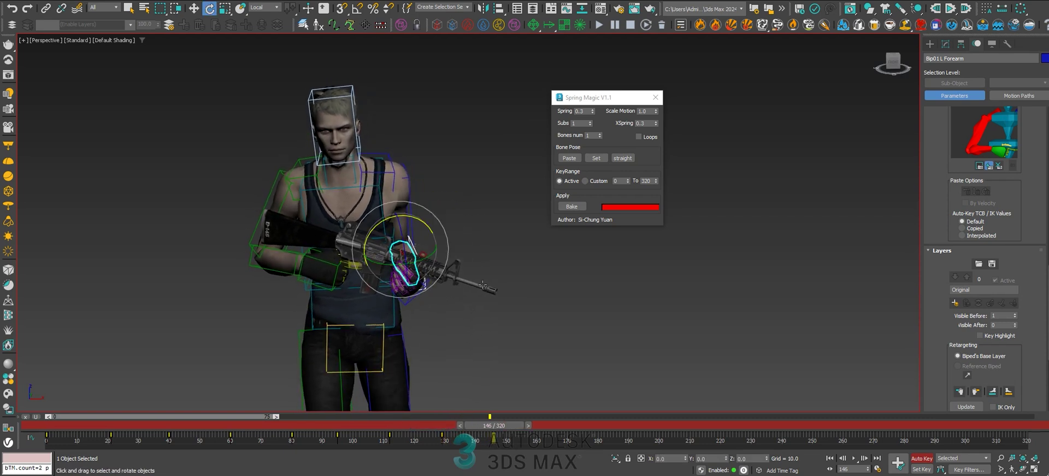
pyautogui.moveTo(500, 425); pyautogui.dragTo(553, 438)
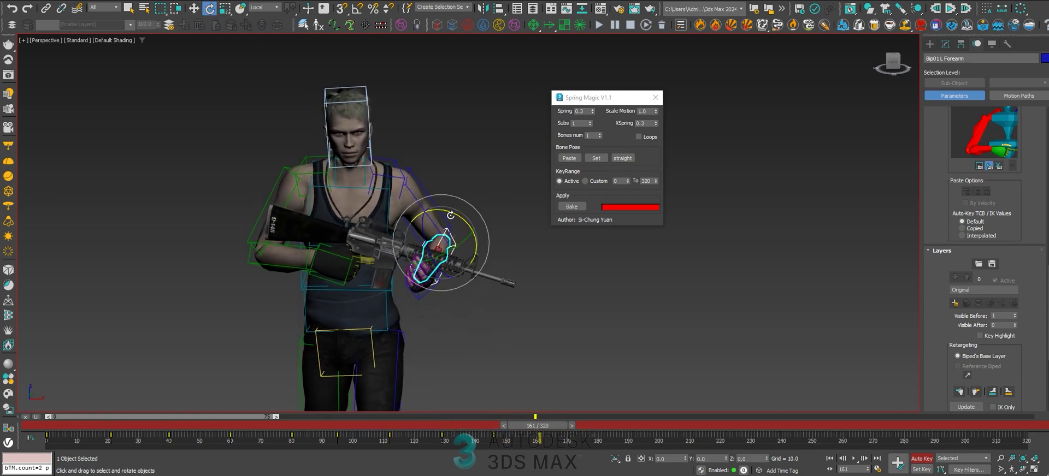
pyautogui.moveTo(540, 426); pyautogui.dragTo(651, 437)
pyautogui.press('e')
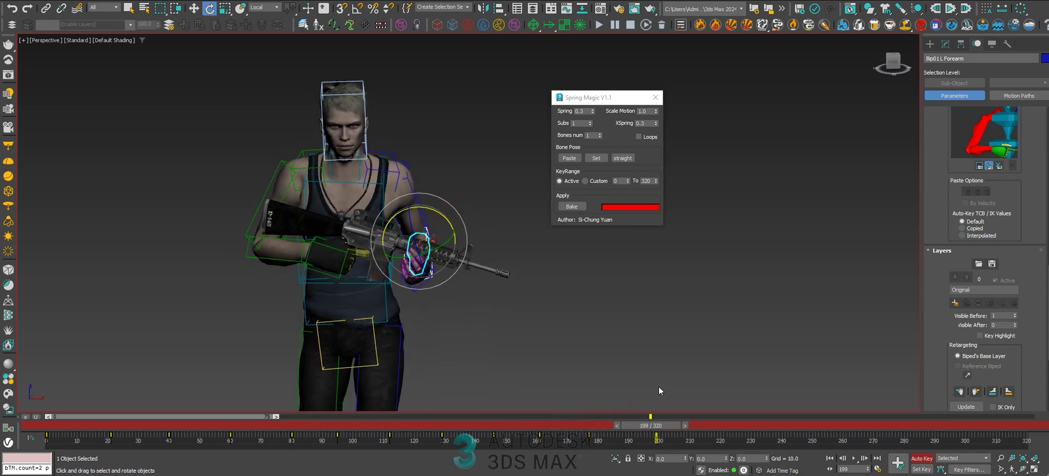
# - Rotate the left forearm at frames 232, 253 and 291 to finish the elbow correction toward the end of the walk
pyautogui.moveTo(651, 428); pyautogui.dragTo(755, 445)
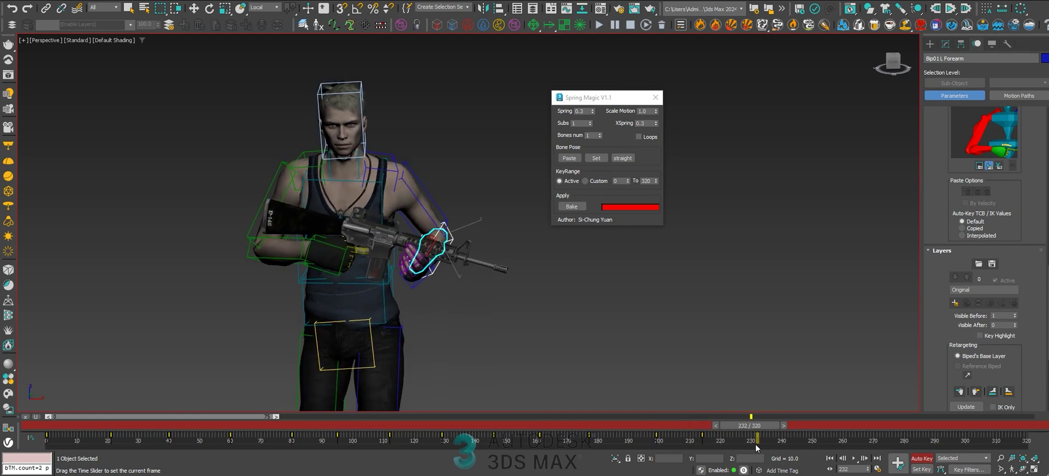
pyautogui.moveTo(459, 208); pyautogui.dragTo(466, 218)
pyautogui.moveTo(762, 426); pyautogui.dragTo(825, 444)
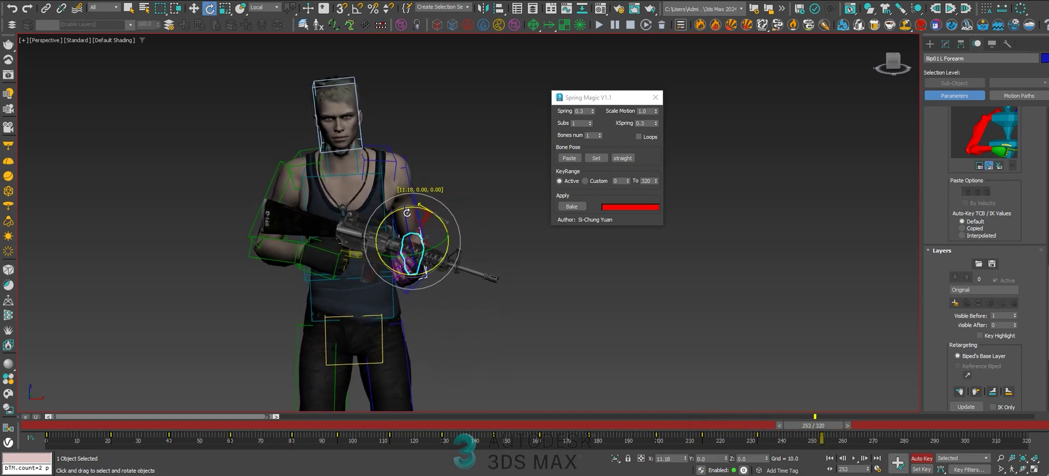
pyautogui.moveTo(812, 427); pyautogui.dragTo(932, 460)
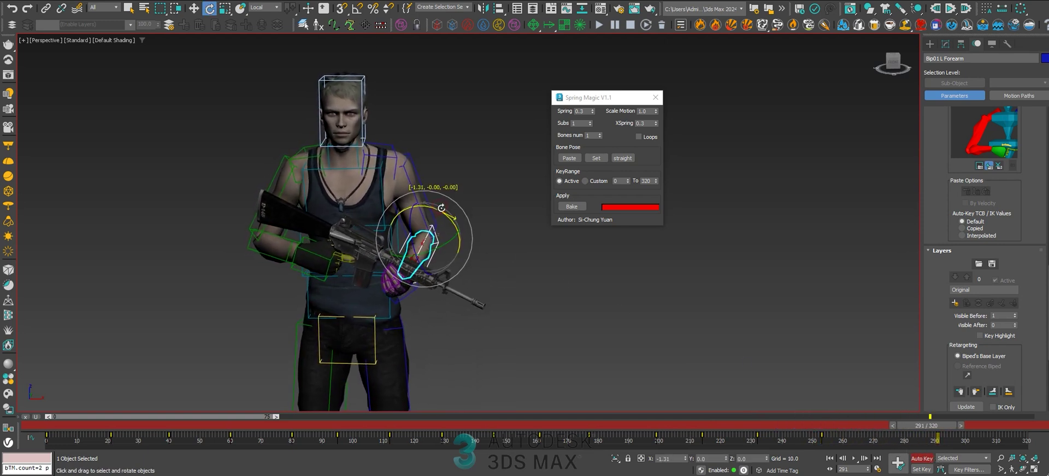
pyautogui.moveTo(937, 429); pyautogui.dragTo(1020, 442)
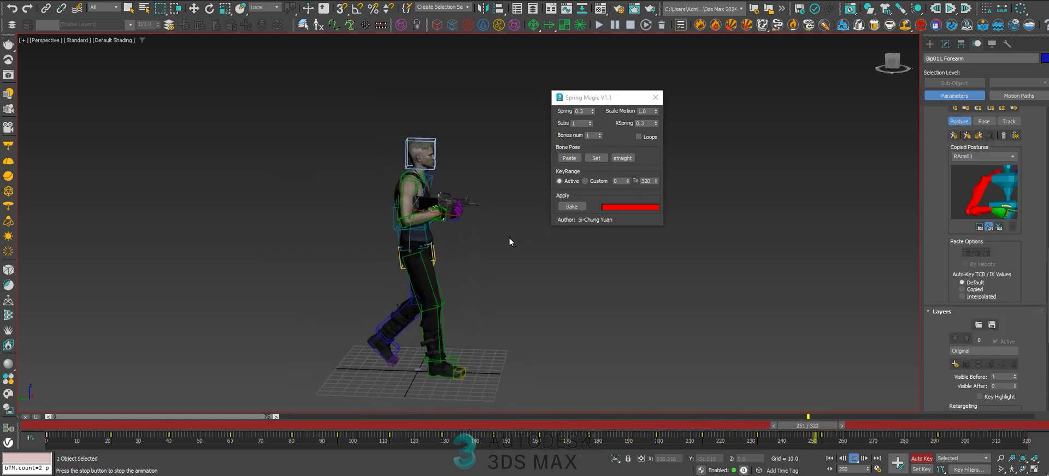
# - Review the walk from the front during playback and turn off In Place Mode for the biped
pyautogui.keyDown('alt'); pyautogui.moveTo(509, 239); pyautogui.dragTo(406, 236, button='middle'); pyautogui.keyUp('alt')
pyautogui.moveTo(407, 236); pyautogui.dragTo(436, 251, button='middle')
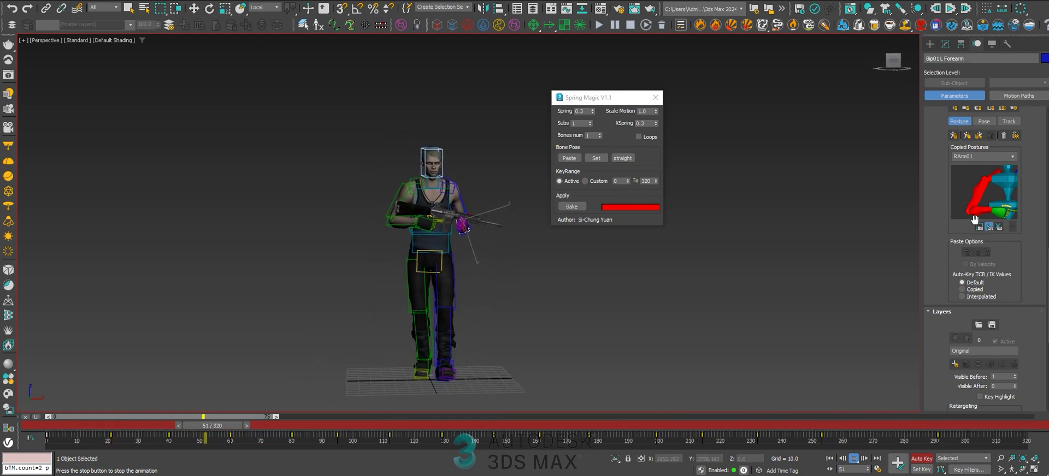
pyautogui.scroll(5, 927, 232)
pyautogui.scroll(2, 927, 231)
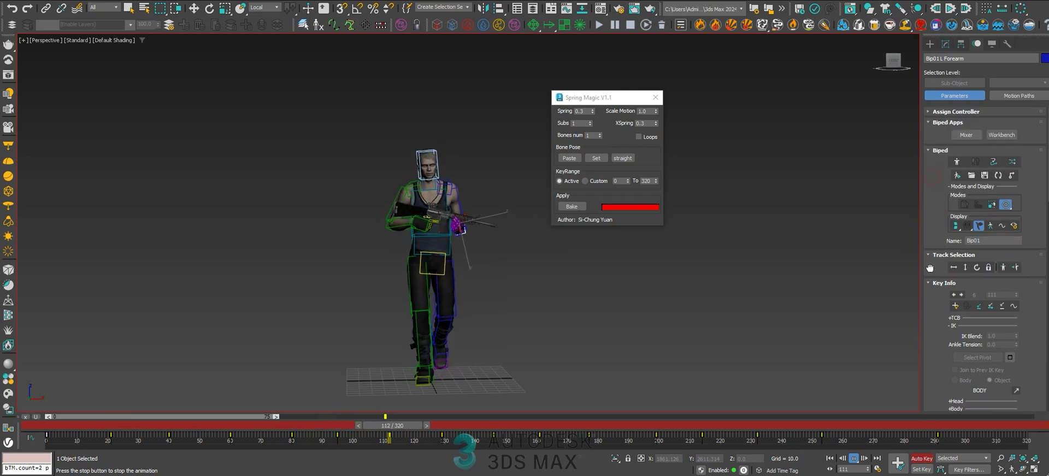
pyautogui.click(1006, 205)
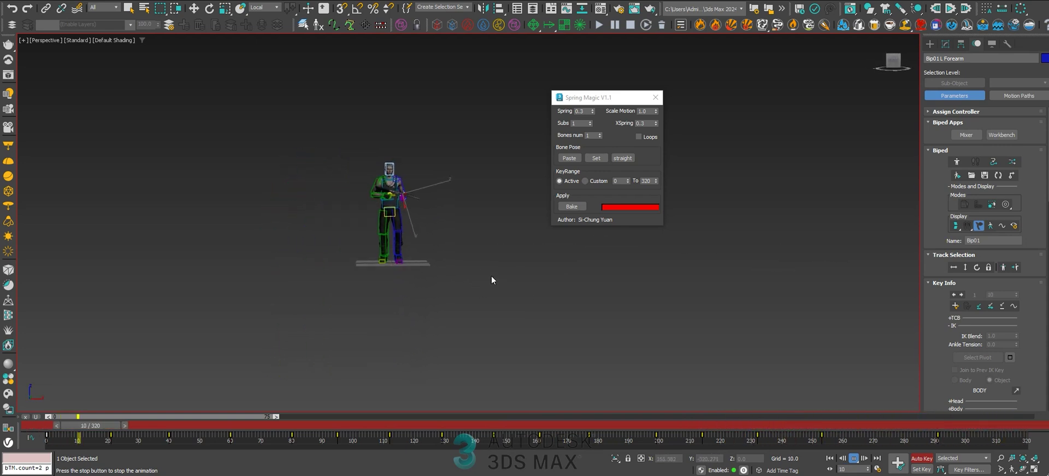
# - Return to frame 0 and save the biped motion as walk1.bip, frames 0 to 320, with a keyframe per frame
pyautogui.moveTo(323, 426); pyautogui.dragTo(49, 425)
pyautogui.press('e')
pyautogui.scroll(6, 391, 191)
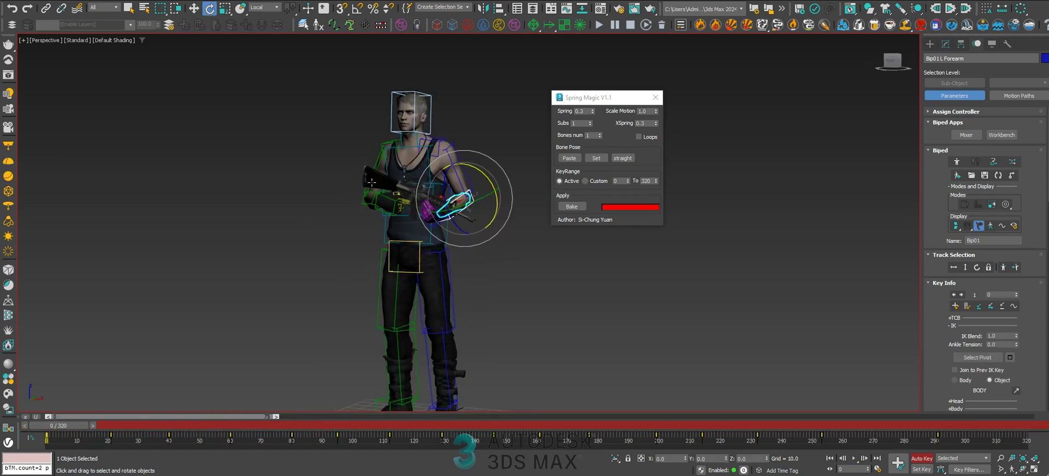
pyautogui.click(983, 176)
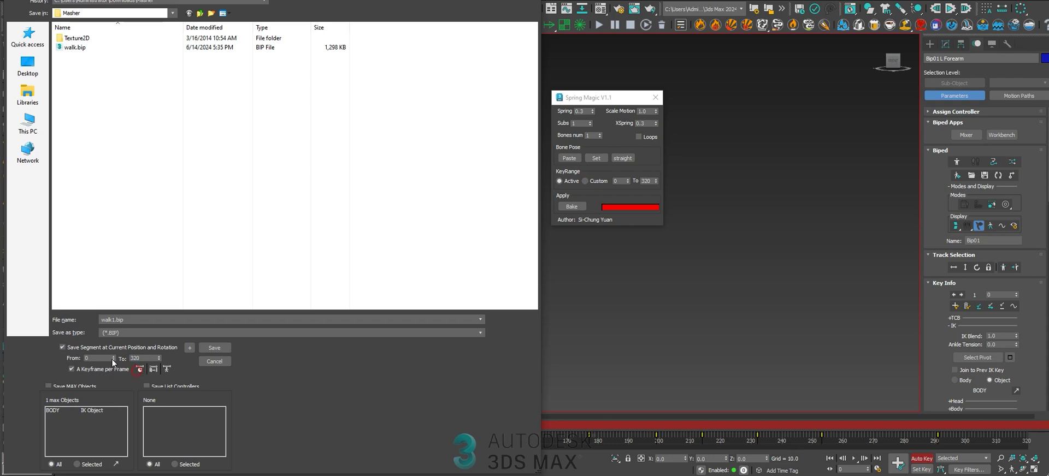
pyautogui.click(213, 350)
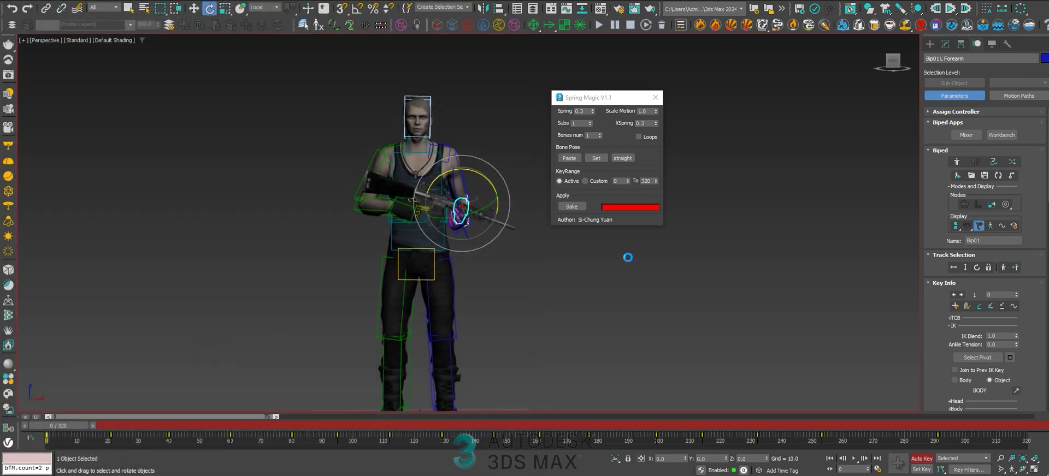
# - Load the saved walk1.bip motion file back onto the biped
pyautogui.click(973, 179)
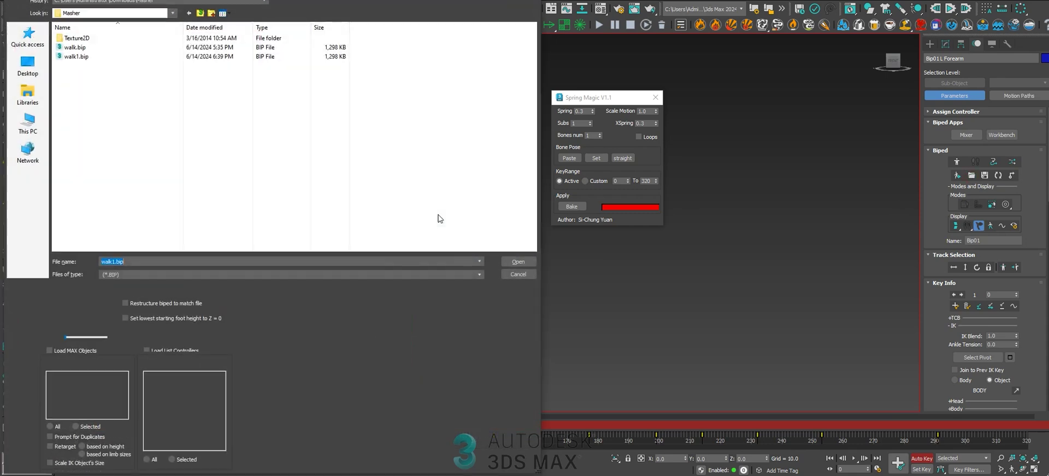
pyautogui.click(85, 57)
pyautogui.doubleClick(82, 56)
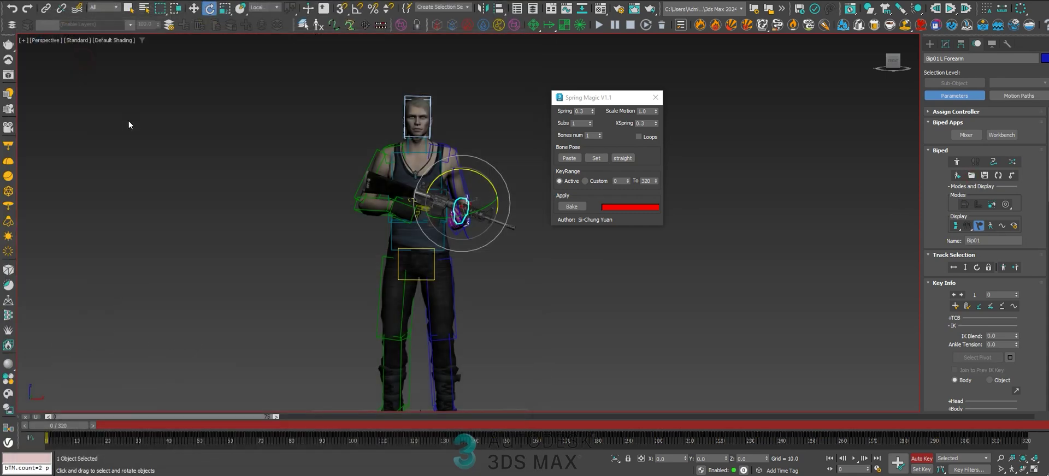
# - Select the biped's left hand and check its grip on the rifle at frame 0
pyautogui.scroll(6, 483, 245)
pyautogui.press('w')
pyautogui.click(428, 216)
pyautogui.click(427, 216)
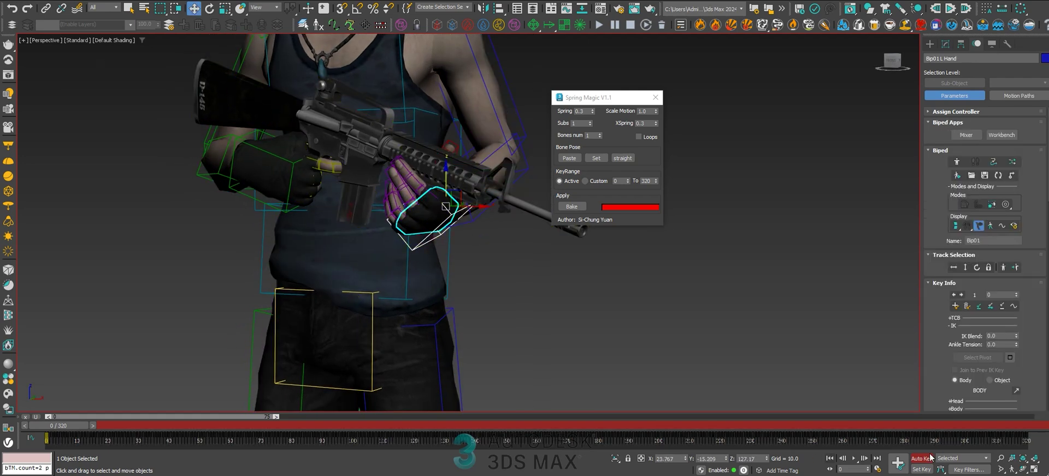
pyautogui.scroll(-5, 450, 277)
pyautogui.moveTo(450, 277); pyautogui.dragTo(522, 275, button='middle')
pyautogui.moveTo(522, 275)
pyautogui.keyDown('alt'); pyautogui.mouseDown(button='middle')
pyautogui.moveTo(551, 275)
pyautogui.moveTo(538, 279)
pyautogui.mouseUp(button='middle'); pyautogui.keyUp('alt')
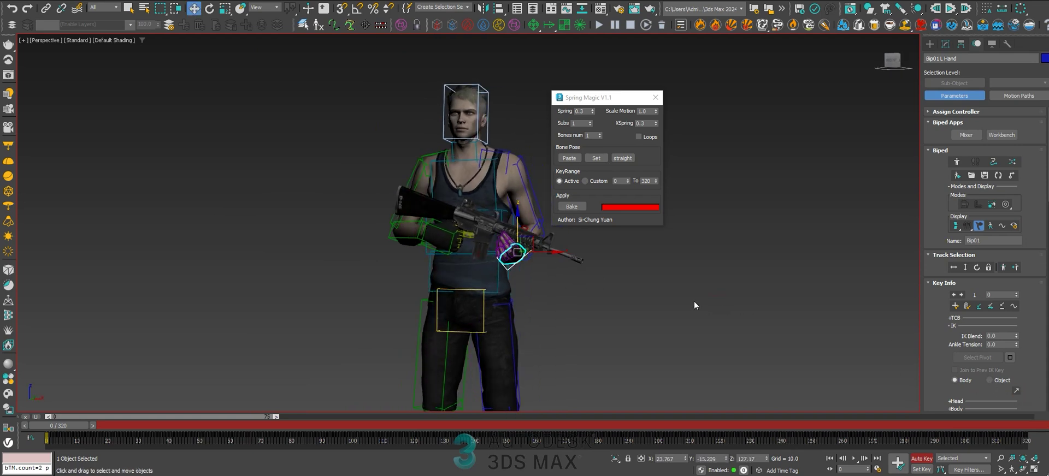
# - Move the Spring Magic window clear of the character and turn off Auto Key
pyautogui.scroll(-5, 661, 296)
pyautogui.moveTo(593, 286); pyautogui.dragTo(521, 258, button='middle')
pyautogui.keyDown('alt'); pyautogui.moveTo(520, 258); pyautogui.dragTo(529, 263, button='middle'); pyautogui.keyUp('alt')
pyautogui.moveTo(597, 97); pyautogui.dragTo(661, 88)
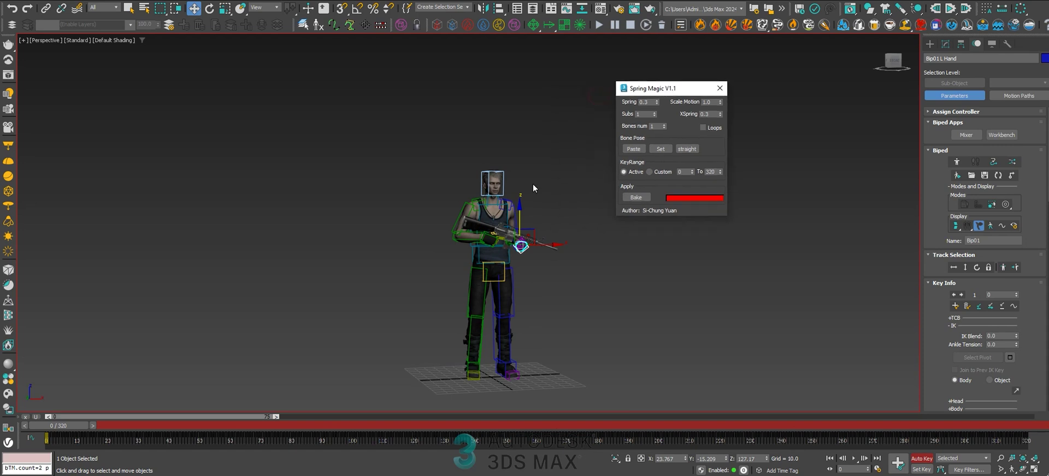
pyautogui.keyDown('alt'); pyautogui.moveTo(616, 235); pyautogui.dragTo(607, 231, button='middle'); pyautogui.keyUp('alt')
pyautogui.click(914, 459)
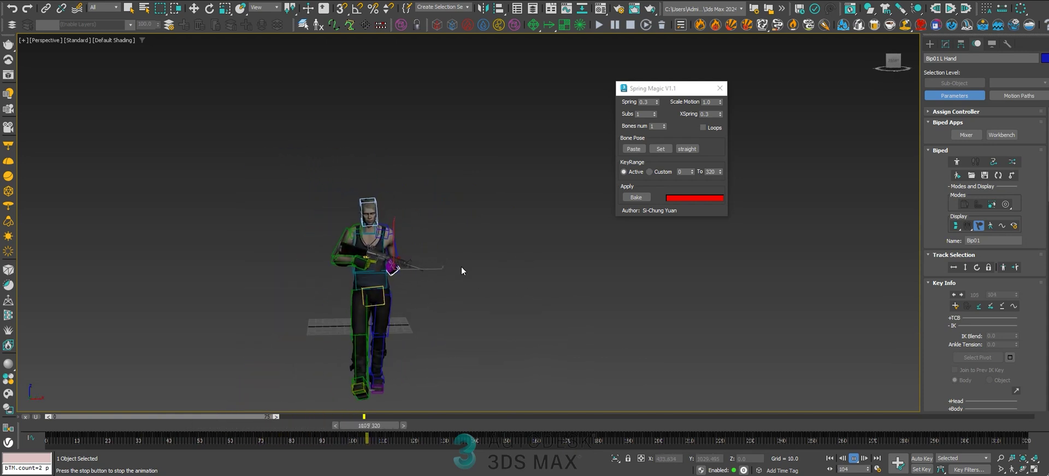
# - Review the loaded walk in playback around the rifle and hands, moving the Spring Magic window farther out of the way
pyautogui.moveTo(530, 218)
pyautogui.keyDown('alt'); pyautogui.mouseDown(button='middle')
pyautogui.moveTo(525, 233)
pyautogui.moveTo(519, 215)
pyautogui.mouseUp(button='middle'); pyautogui.keyUp('alt')
pyautogui.moveTo(633, 282); pyautogui.dragTo(625, 278, button='middle')
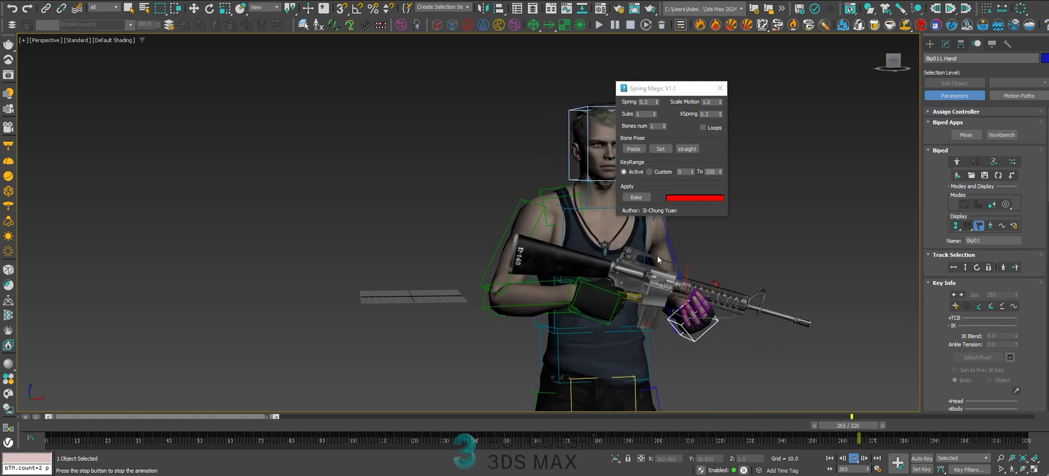
pyautogui.moveTo(675, 87); pyautogui.dragTo(742, 80)
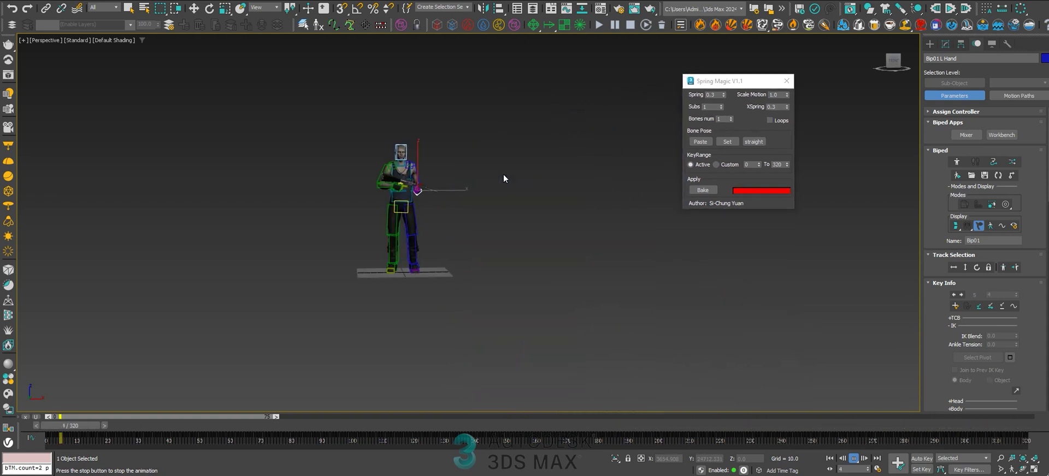